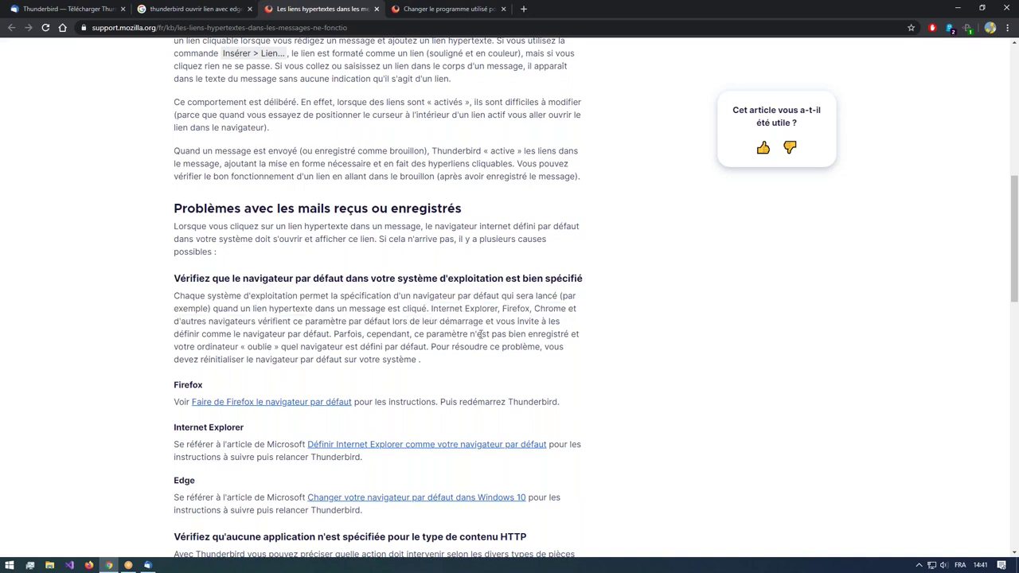
{"action": "left_click", "coordinate": [9, 565]}
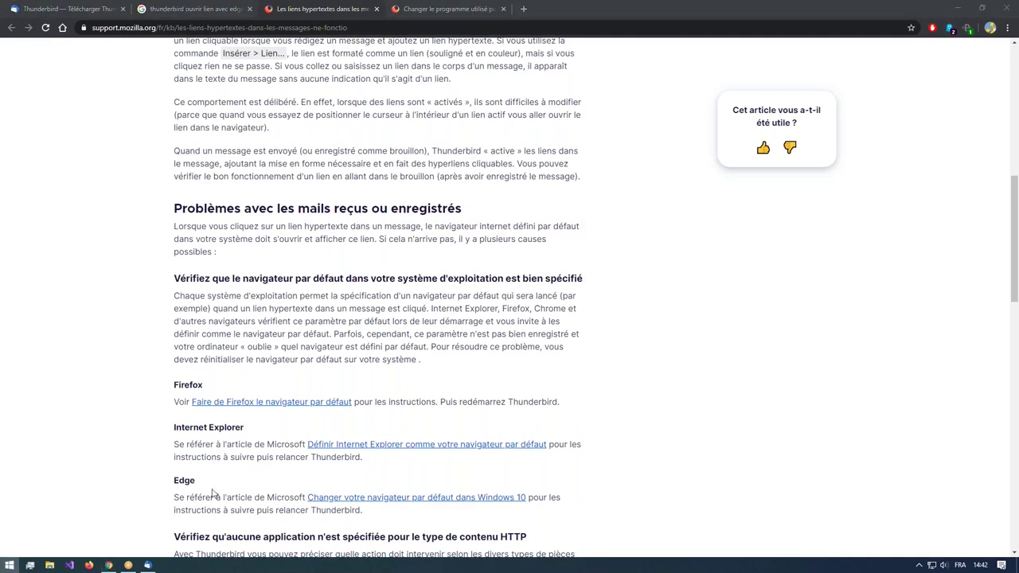
{"action": "key", "text": "super"}
{"action": "left_click", "coordinate": [567, 319]}
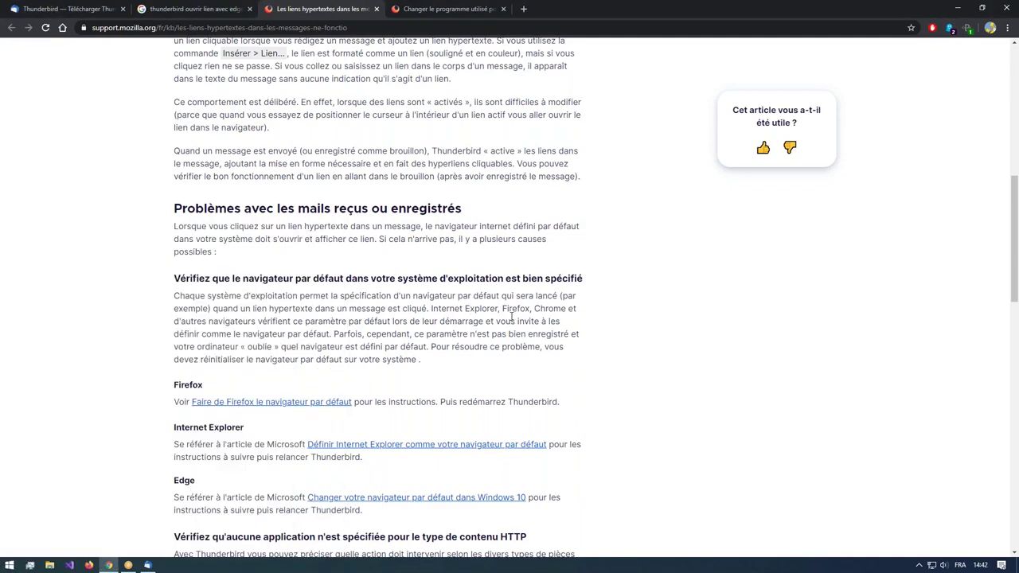
{"action": "left_click", "coordinate": [11, 567]}
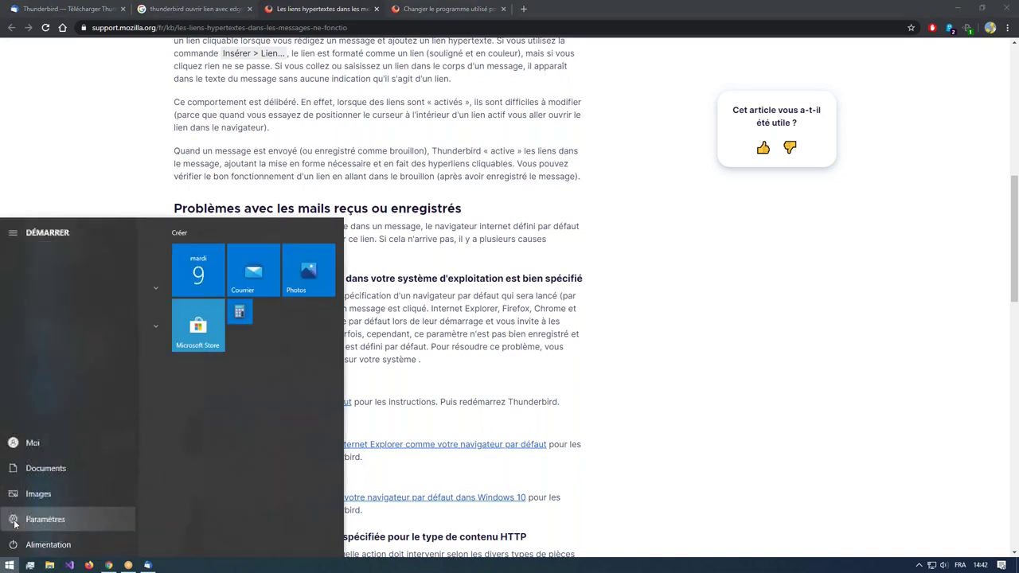
{"action": "left_click", "coordinate": [374, 291]}
{"action": "left_click_drag", "start_coordinate": [230, 278], "coordinate": [591, 285]}
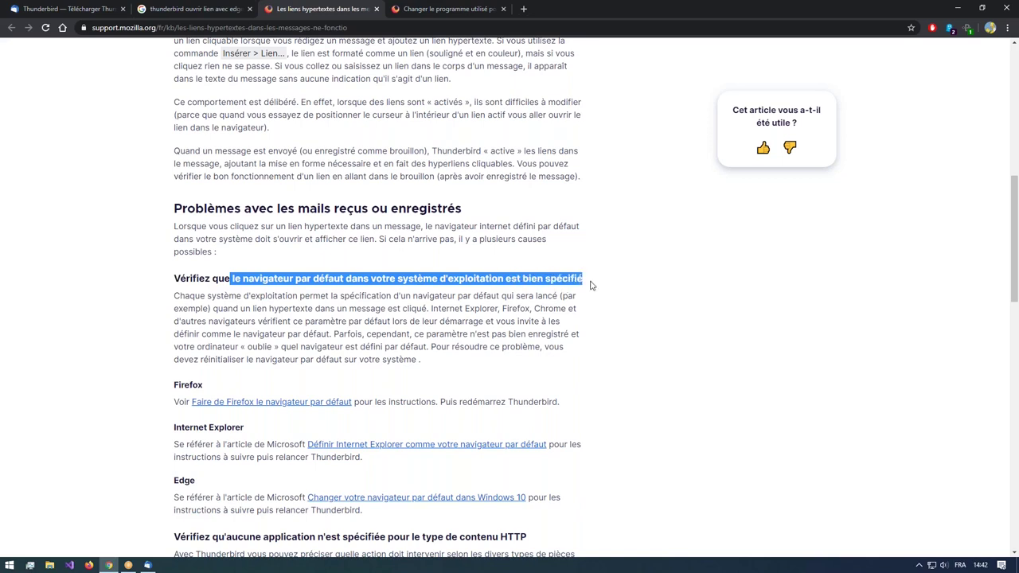
{"action": "left_click", "coordinate": [591, 285]}
Open the default applications page of Windows Settings and find the web browser entry
{"action": "left_click", "coordinate": [9, 566]}
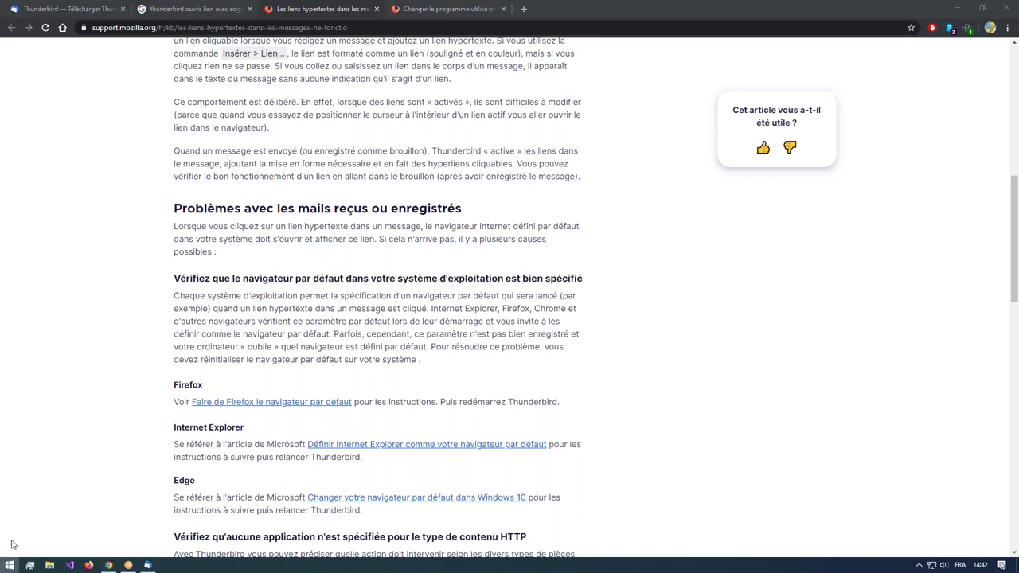
{"action": "left_click", "coordinate": [15, 521]}
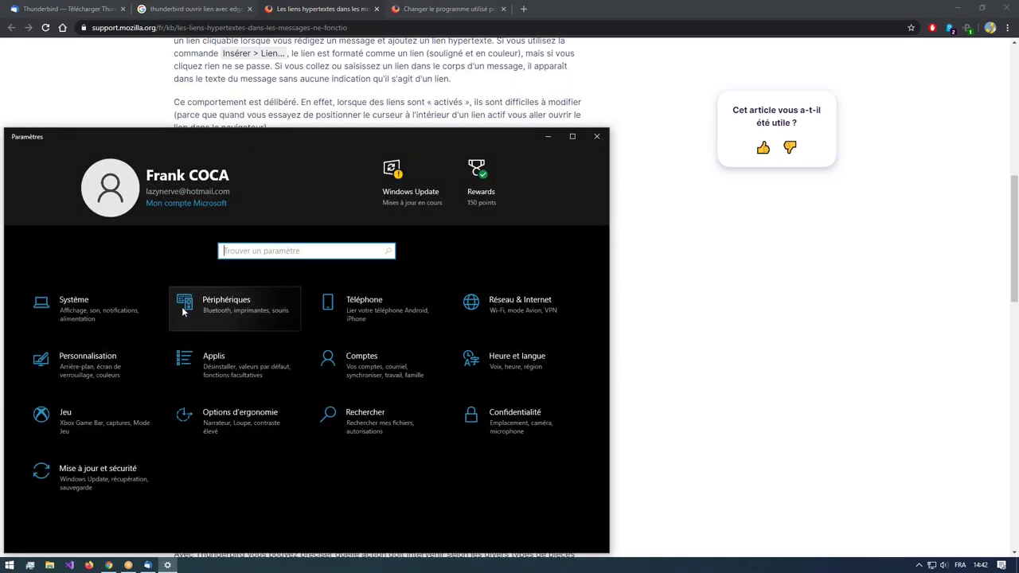
{"action": "left_click", "coordinate": [216, 358]}
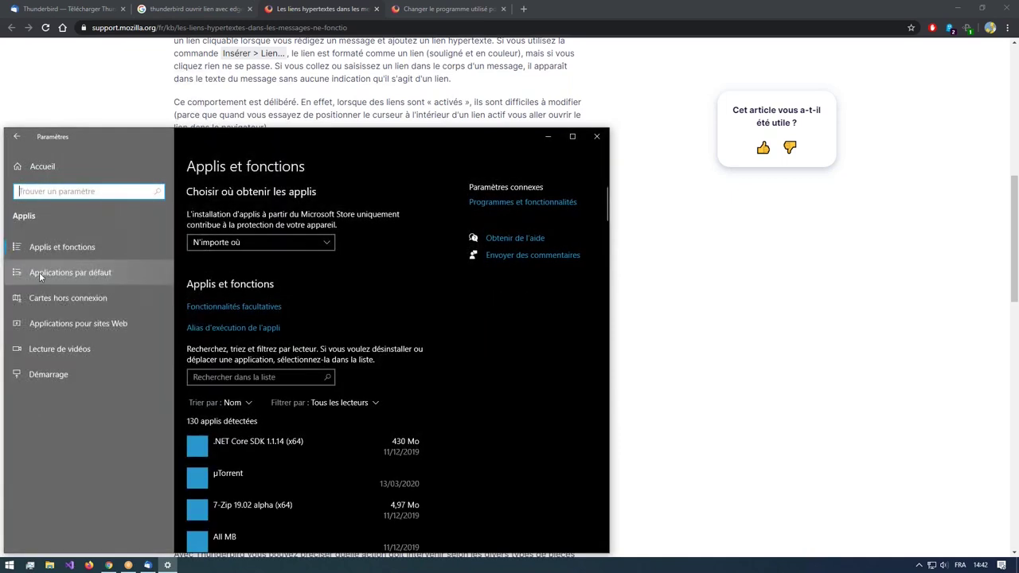
{"action": "left_click", "coordinate": [125, 274]}
{"action": "scroll", "coordinate": [269, 328], "scroll_direction": "down", "scroll_amount": 2}
{"action": "scroll", "coordinate": [269, 334], "scroll_direction": "up", "scroll_amount": 2}
{"action": "scroll", "coordinate": [251, 451], "scroll_direction": "down", "scroll_amount": 2}
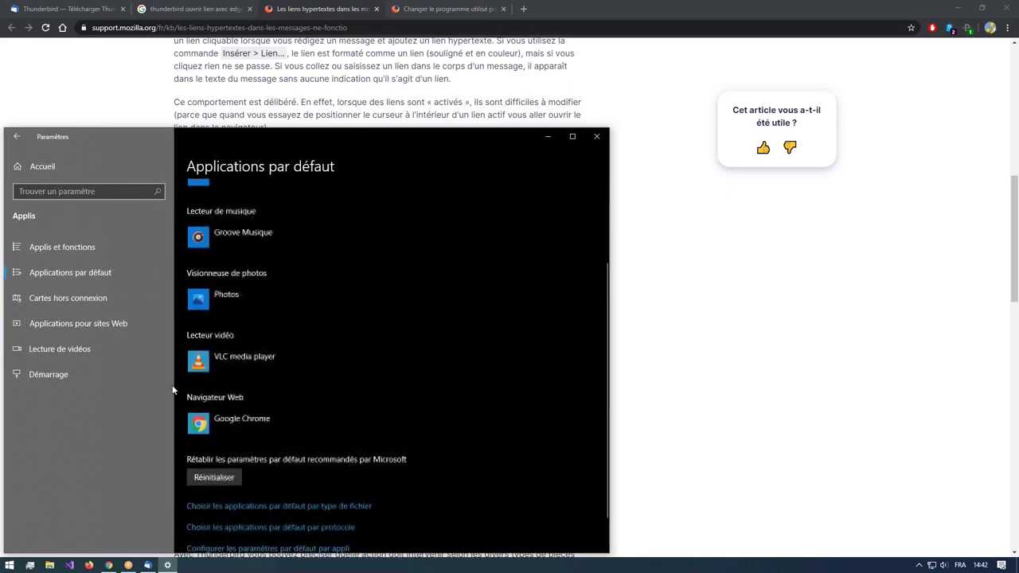
Examine the applications offered as default web browser, with the Settings window maximized
{"action": "left_click", "coordinate": [217, 424]}
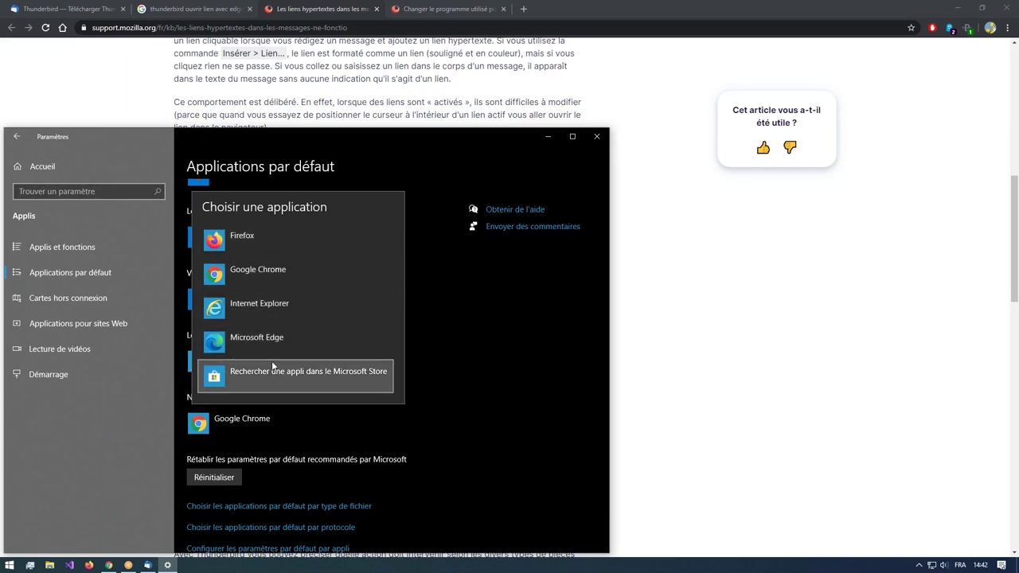
{"action": "left_click", "coordinate": [368, 134]}
{"action": "left_click_drag", "start_coordinate": [382, 132], "coordinate": [494, 6]}
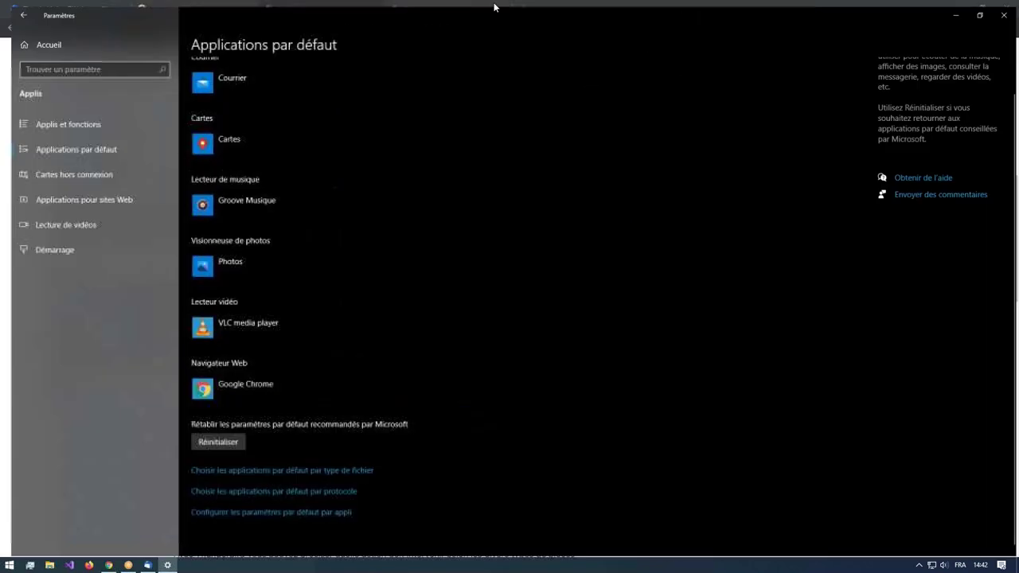
{"action": "left_click", "coordinate": [220, 387]}
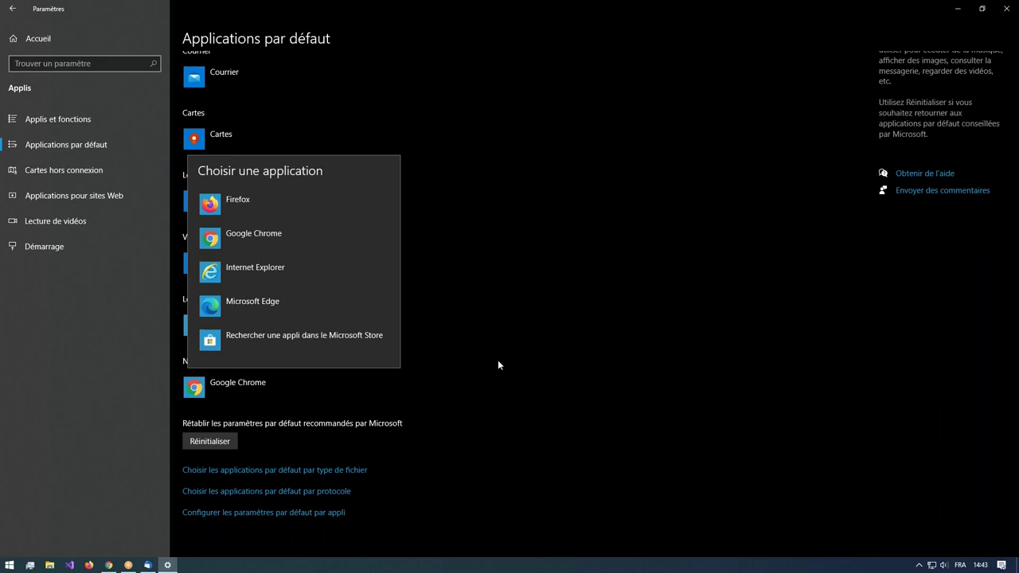
{"action": "left_click", "coordinate": [462, 260]}
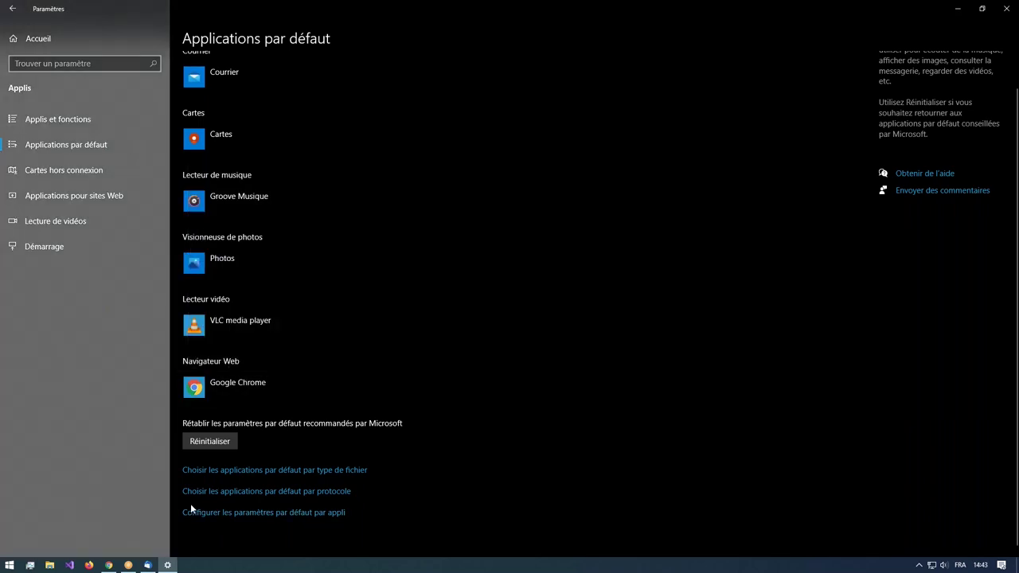
Switch to Thunderbird and close it, along with the Windows Settings window
{"action": "left_click", "coordinate": [126, 565]}
{"action": "left_click", "coordinate": [168, 565]}
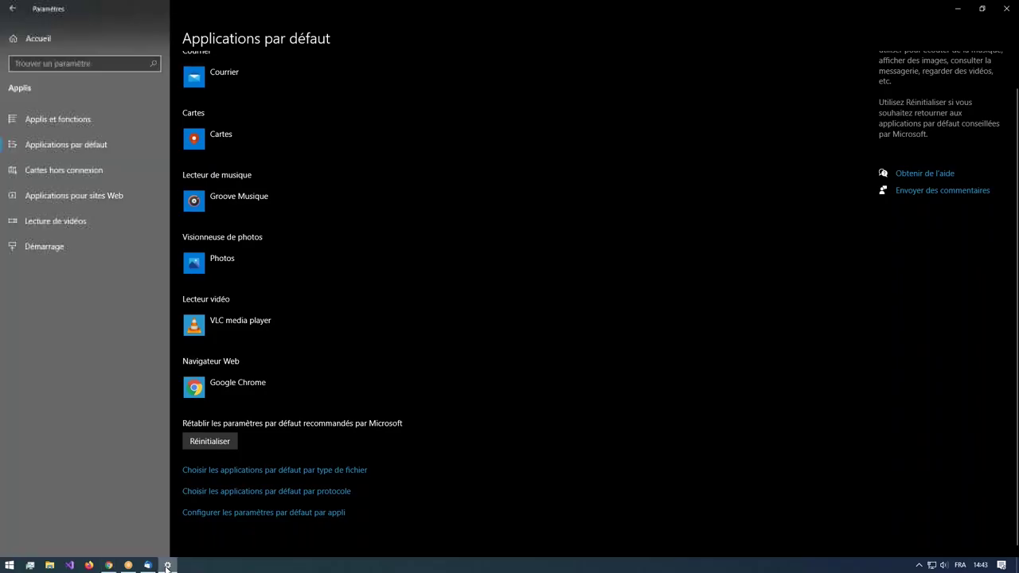
{"action": "left_click", "coordinate": [148, 565]}
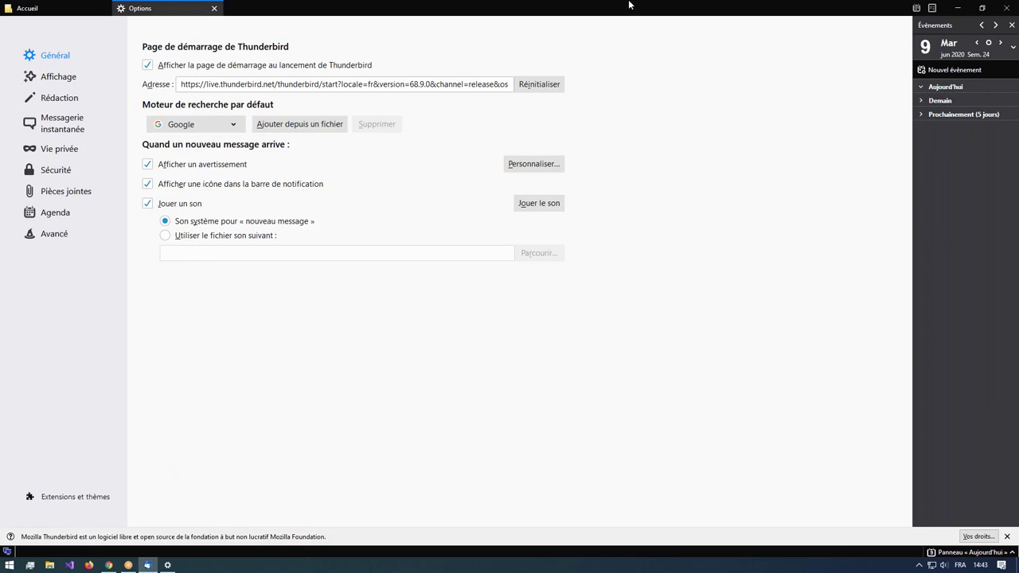
{"action": "left_click_drag", "start_coordinate": [626, 9], "coordinate": [390, 16]}
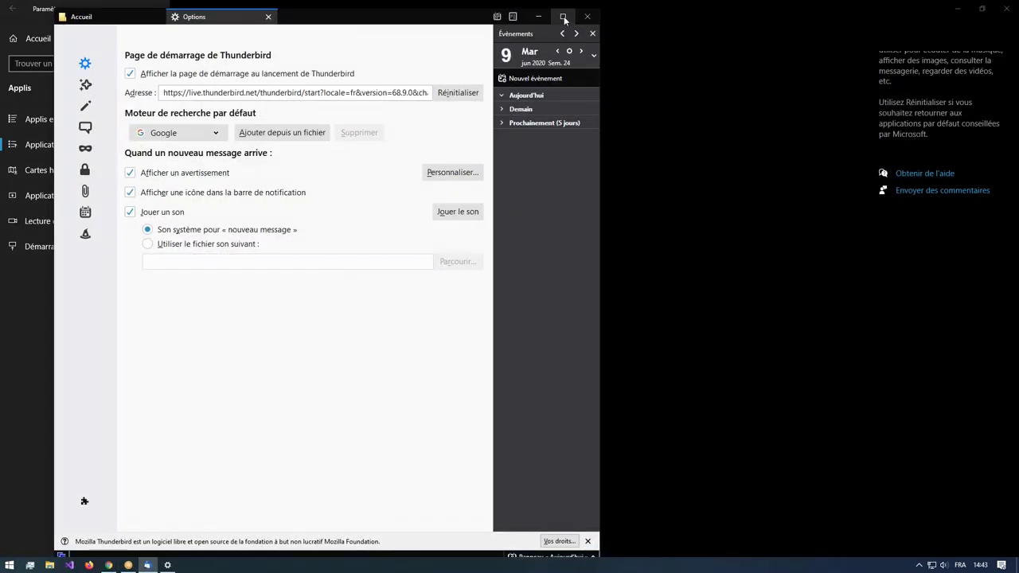
{"action": "left_click", "coordinate": [563, 17]}
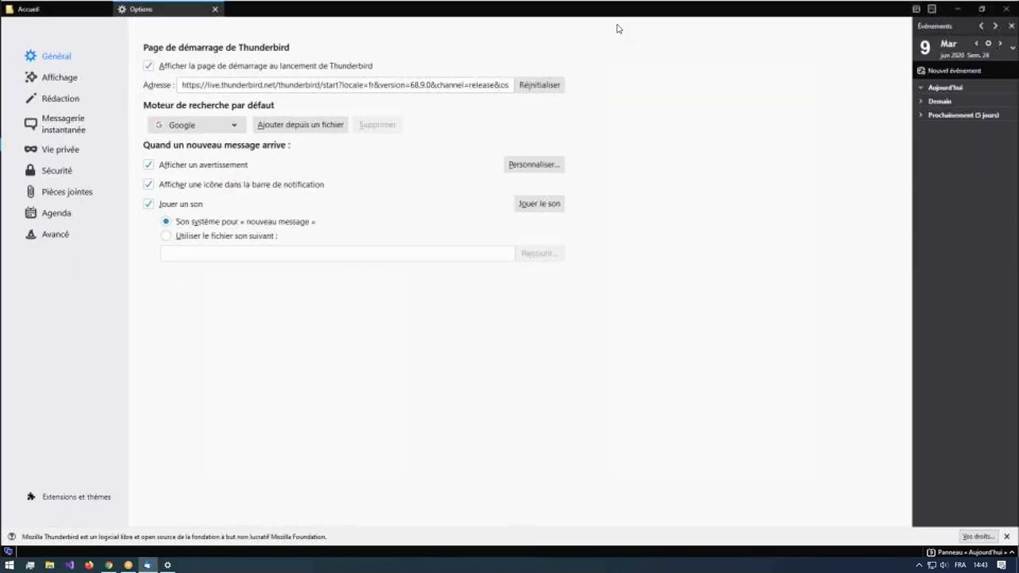
{"action": "left_click", "coordinate": [1008, 8]}
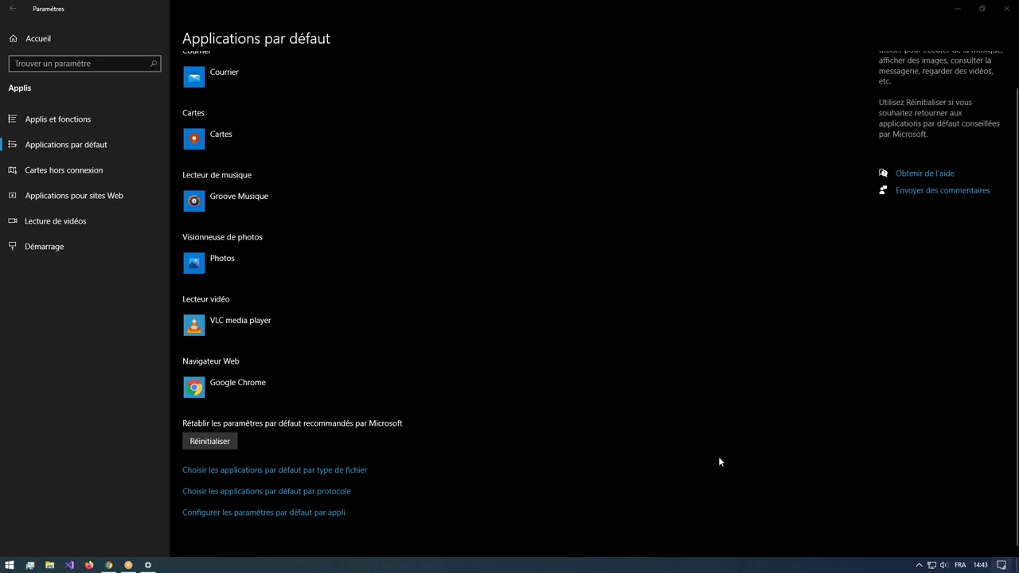
{"action": "left_click", "coordinate": [1007, 8]}
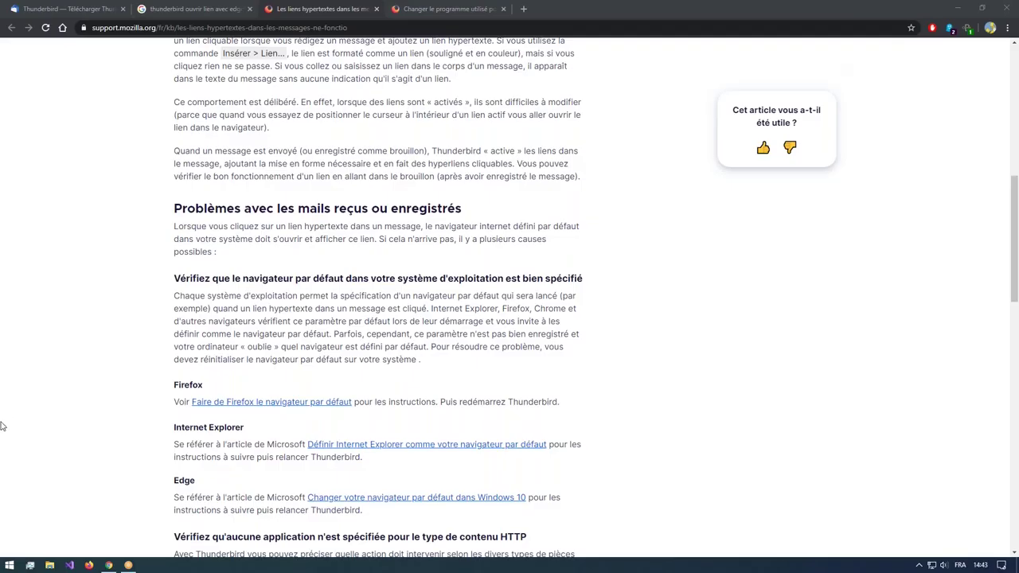
Reopen Windows Settings at the installed apps list and sort it by installation date
{"action": "left_click", "coordinate": [9, 566]}
{"action": "left_click", "coordinate": [16, 523]}
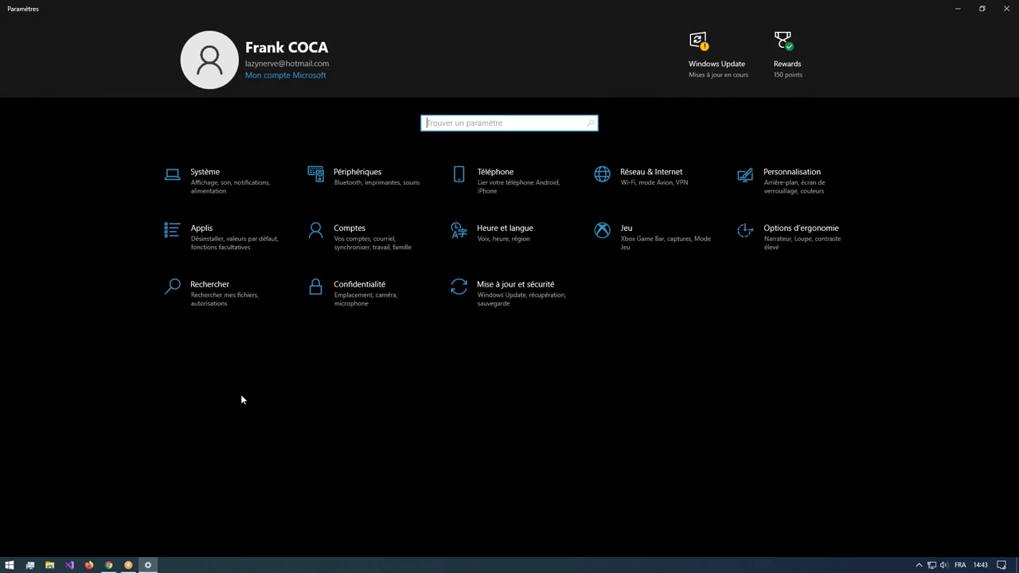
{"action": "left_click", "coordinate": [203, 256]}
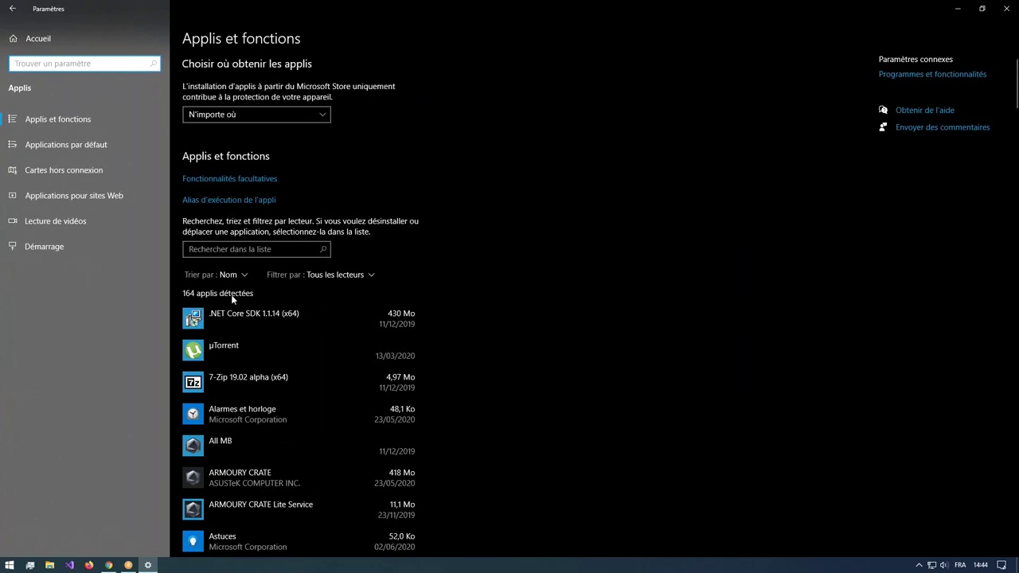
{"action": "left_click", "coordinate": [237, 274]}
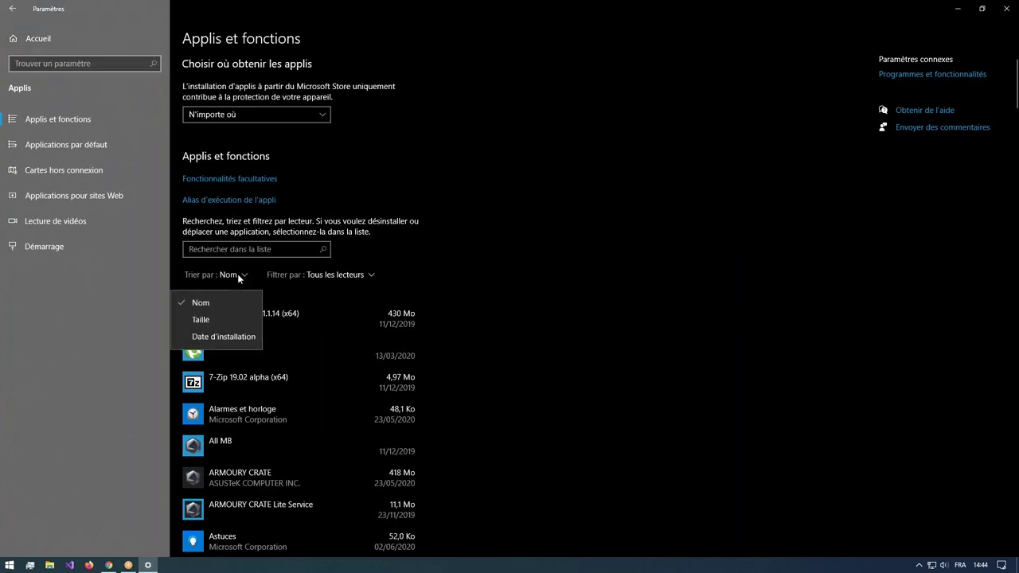
{"action": "left_click", "coordinate": [214, 335]}
Uninstall Mozilla Thunderbird 68.9.0 (x86 fr) through its uninstall wizard and close Windows Settings
{"action": "left_click", "coordinate": [254, 333]}
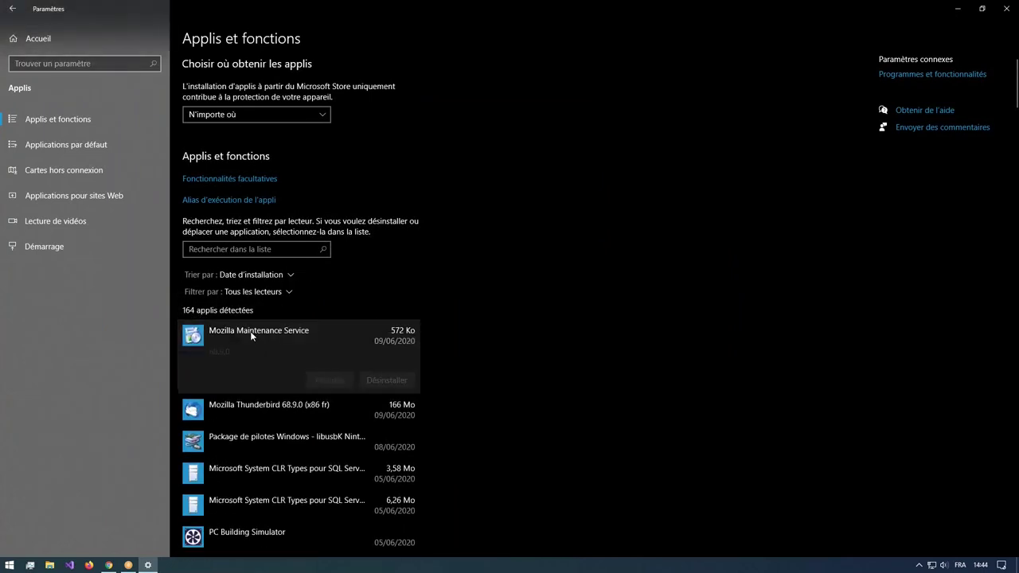
{"action": "left_click", "coordinate": [256, 404]}
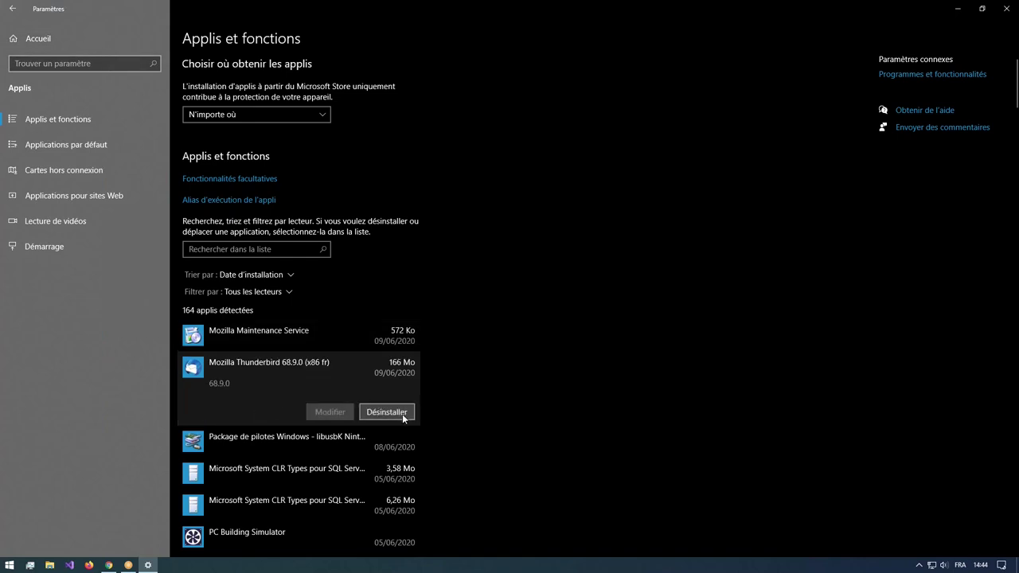
{"action": "left_click", "coordinate": [402, 413]}
{"action": "left_click", "coordinate": [431, 386]}
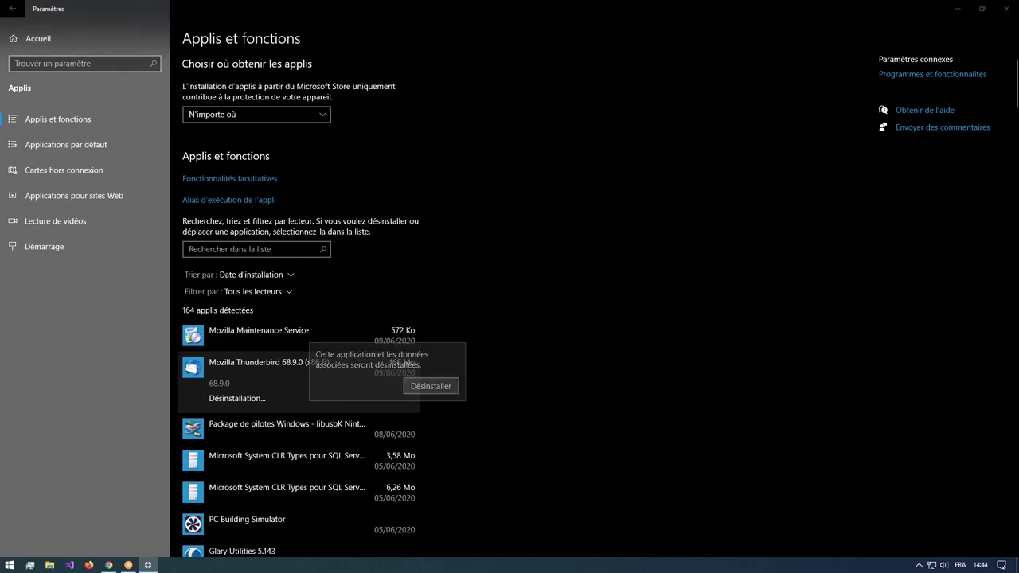
{"action": "key", "text": "Return"}
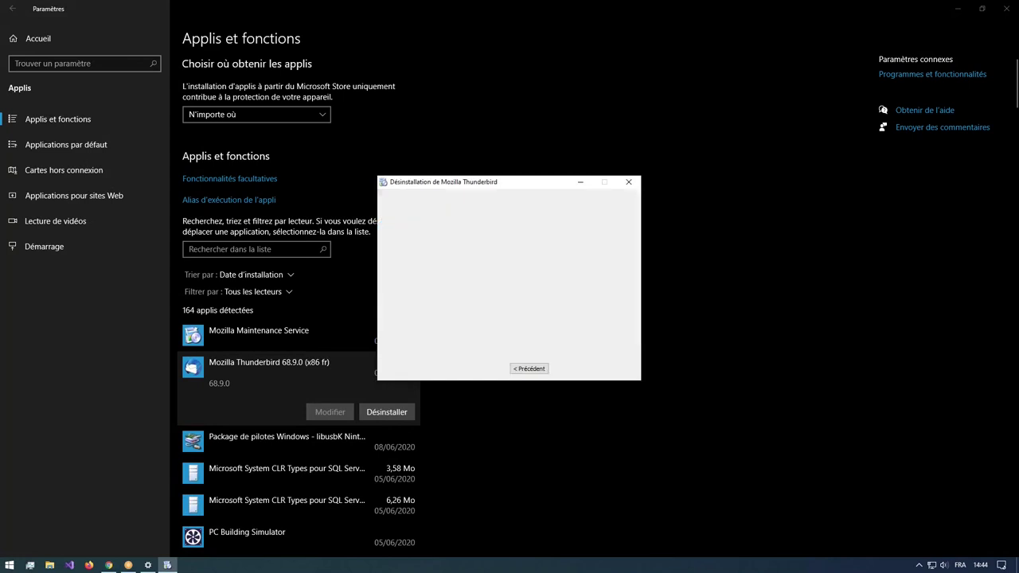
{"action": "left_click", "coordinate": [569, 369]}
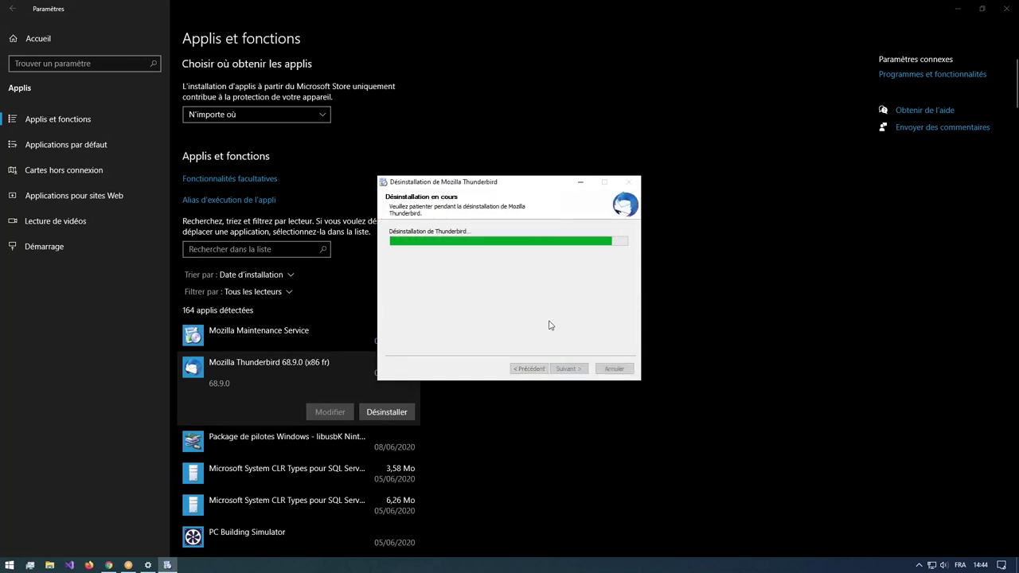
{"action": "left_click", "coordinate": [567, 368]}
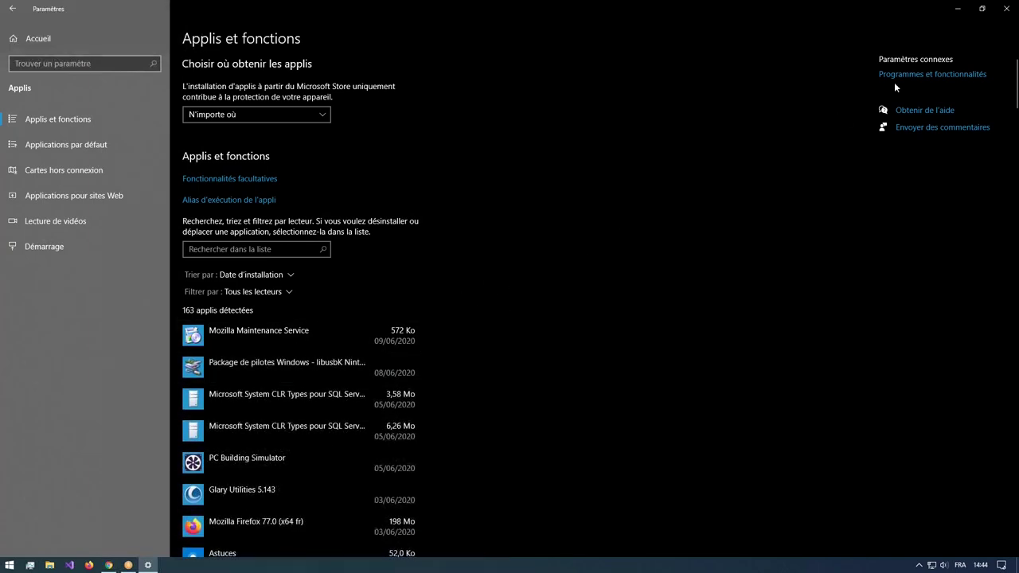
{"action": "left_click", "coordinate": [28, 38]}
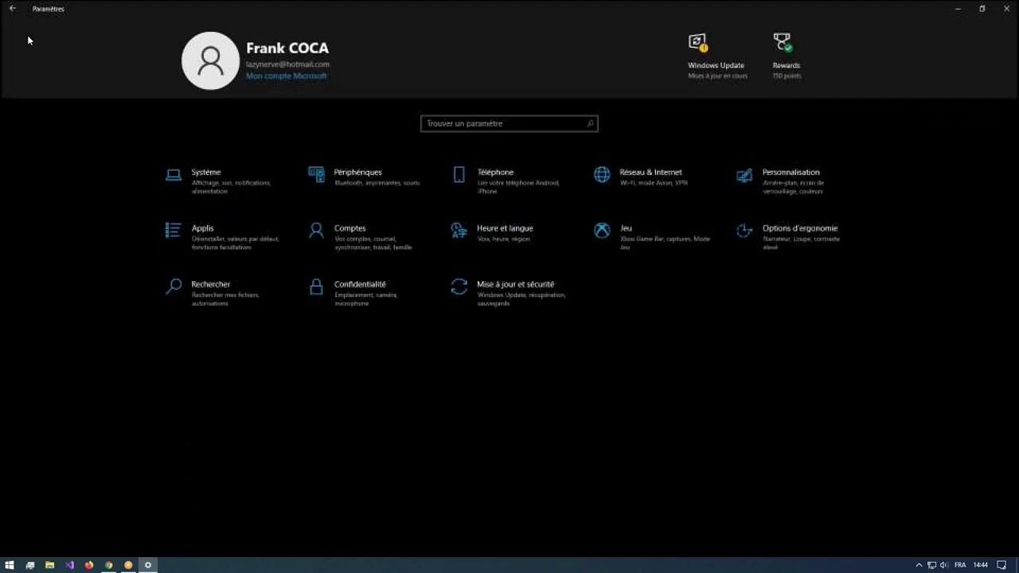
{"action": "left_click", "coordinate": [1012, 14]}
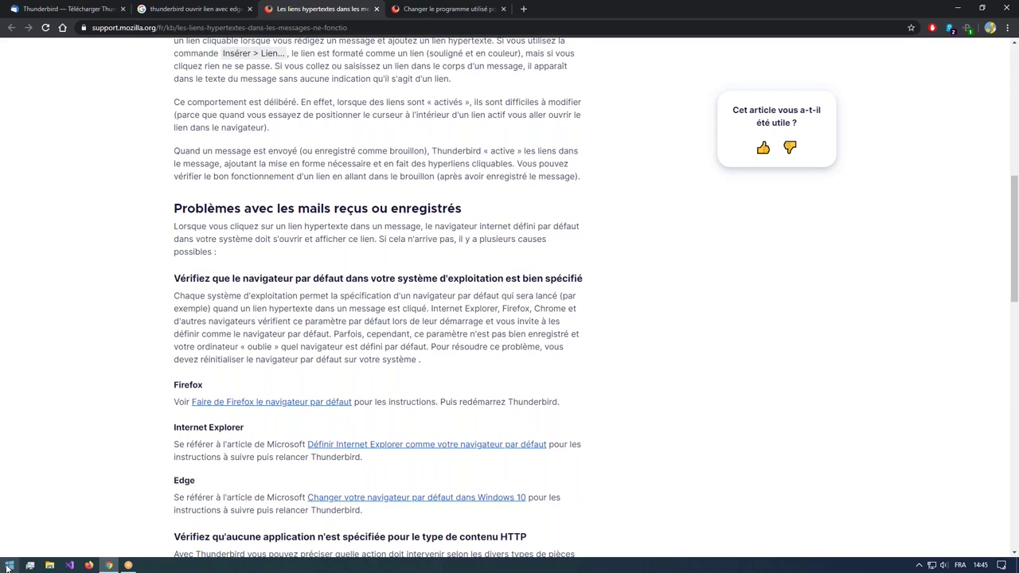
Find Glary Utilities by searching for "glary" and launch it
{"action": "key", "text": "XF86AudioLowerVolume"}
{"action": "left_click", "coordinate": [9, 565]}
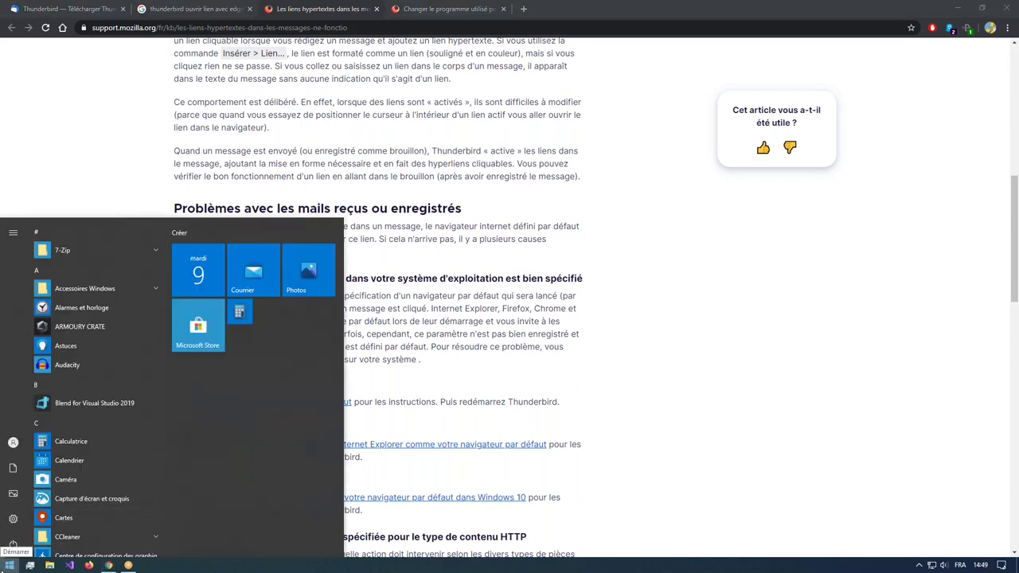
{"action": "type", "text": "glary"}
{"action": "key", "text": "Escape"}
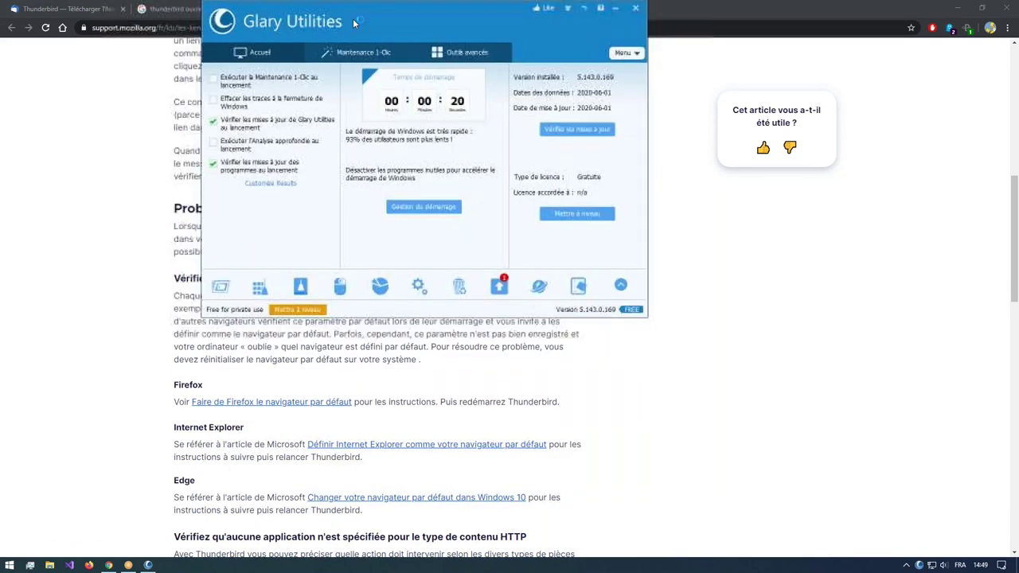
Restore the maximized browser window to a smaller size so that Glary Utilities can be reached behind it
{"action": "left_click", "coordinate": [566, 352]}
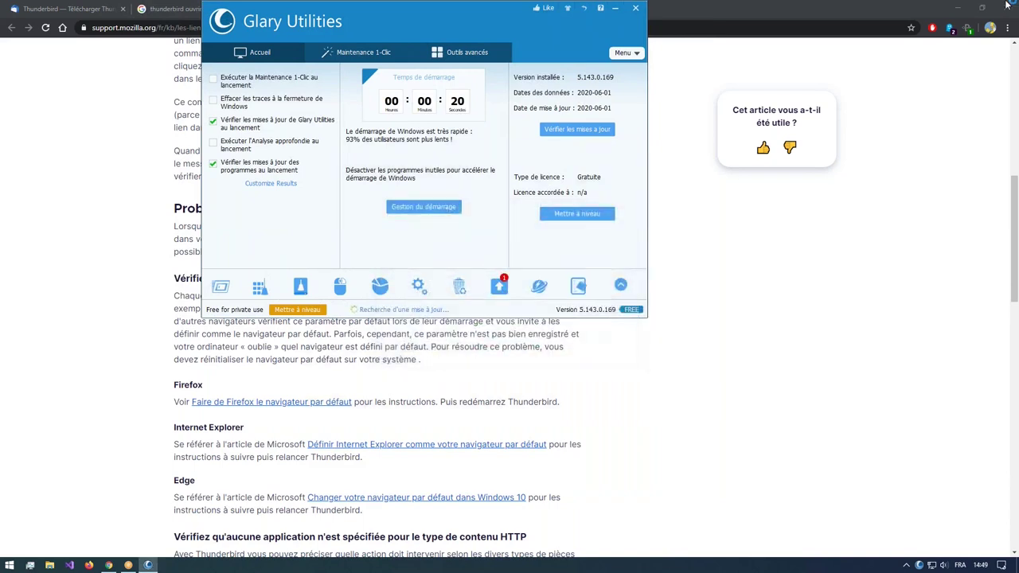
{"action": "left_click", "coordinate": [650, 12]}
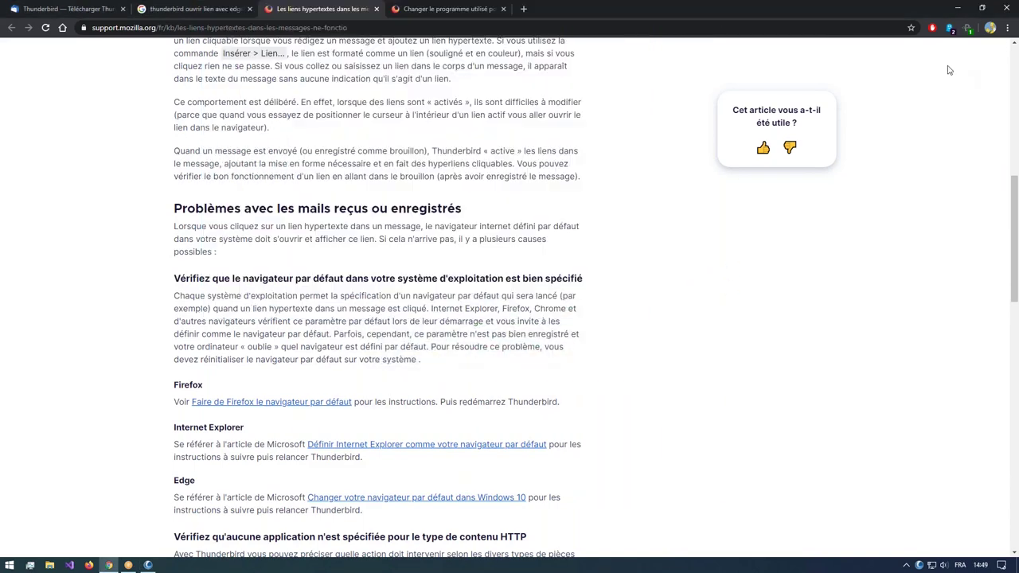
{"action": "double_click", "coordinate": [649, 12]}
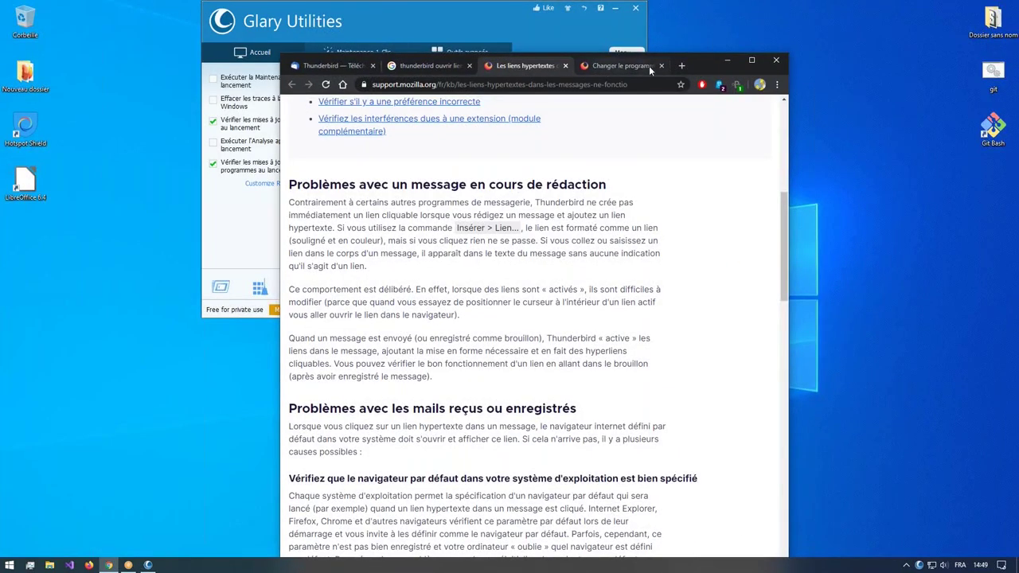
{"action": "left_click", "coordinate": [803, 49]}
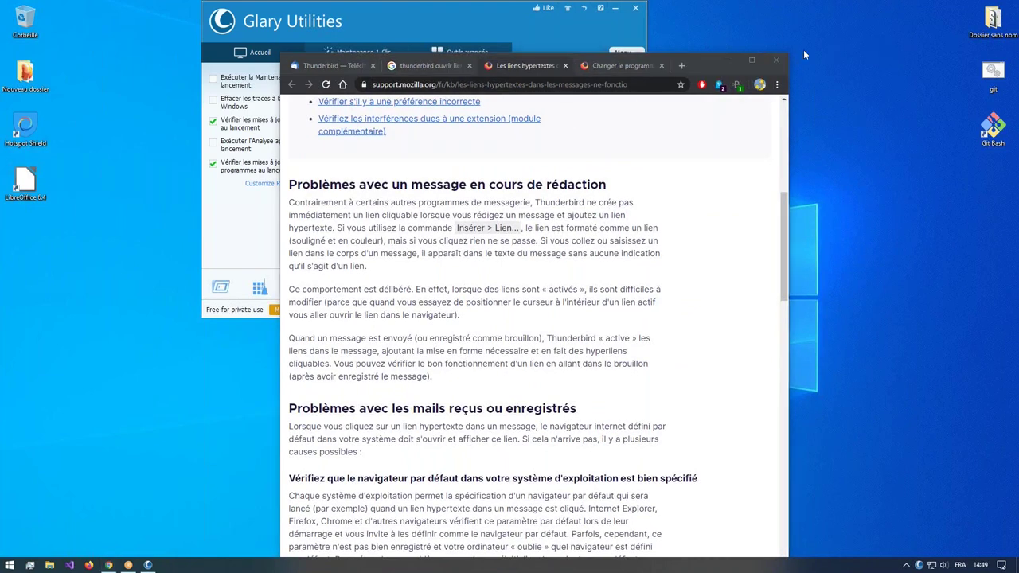
Close the browser window and move the Glary Utilities window to the middle of the desktop
{"action": "left_click", "coordinate": [777, 61]}
{"action": "left_click_drag", "start_coordinate": [467, 28], "coordinate": [512, 140]}
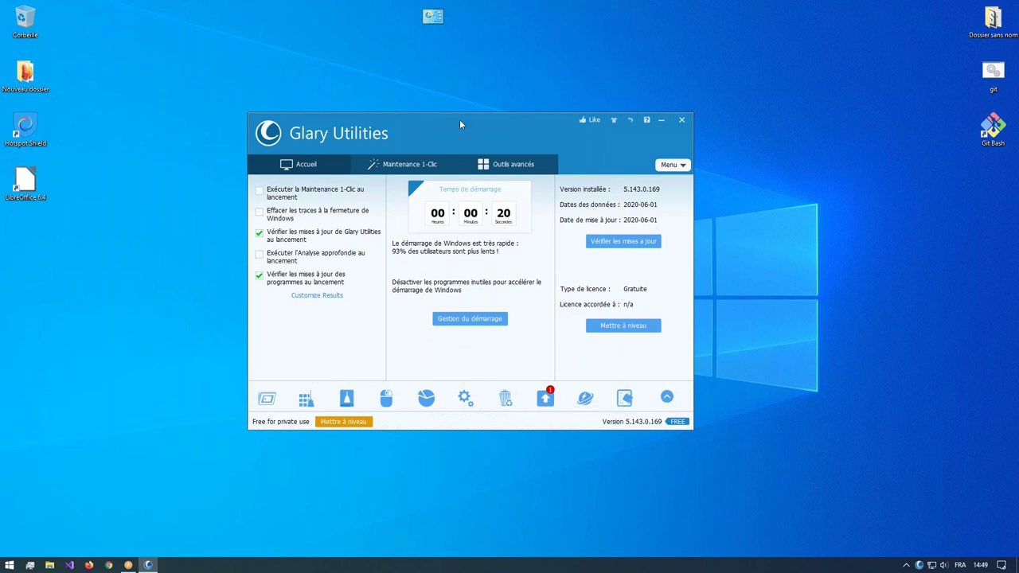
{"action": "left_click_drag", "start_coordinate": [459, 119], "coordinate": [465, 110]}
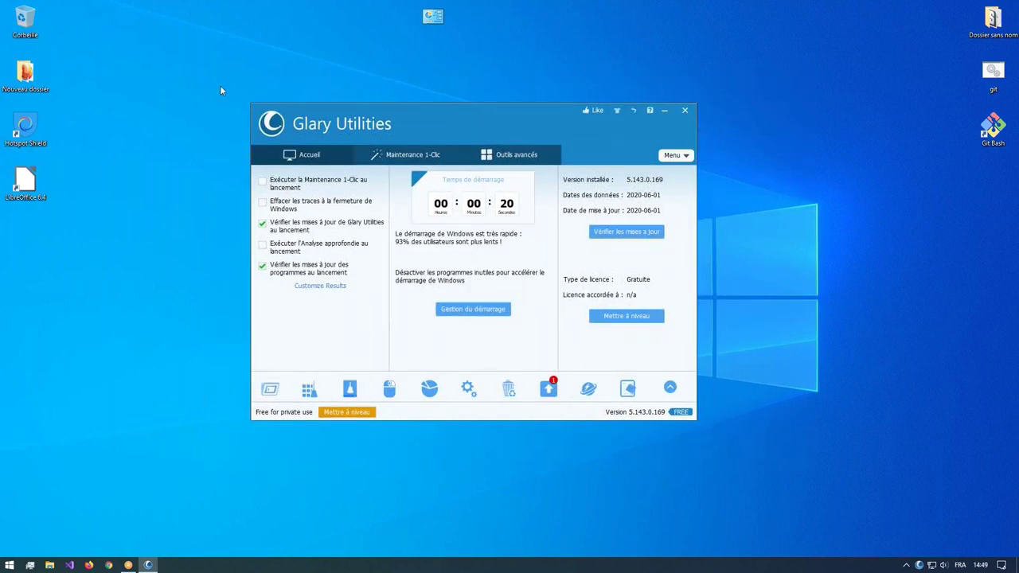
{"action": "left_click_drag", "start_coordinate": [361, 114], "coordinate": [382, 124]}
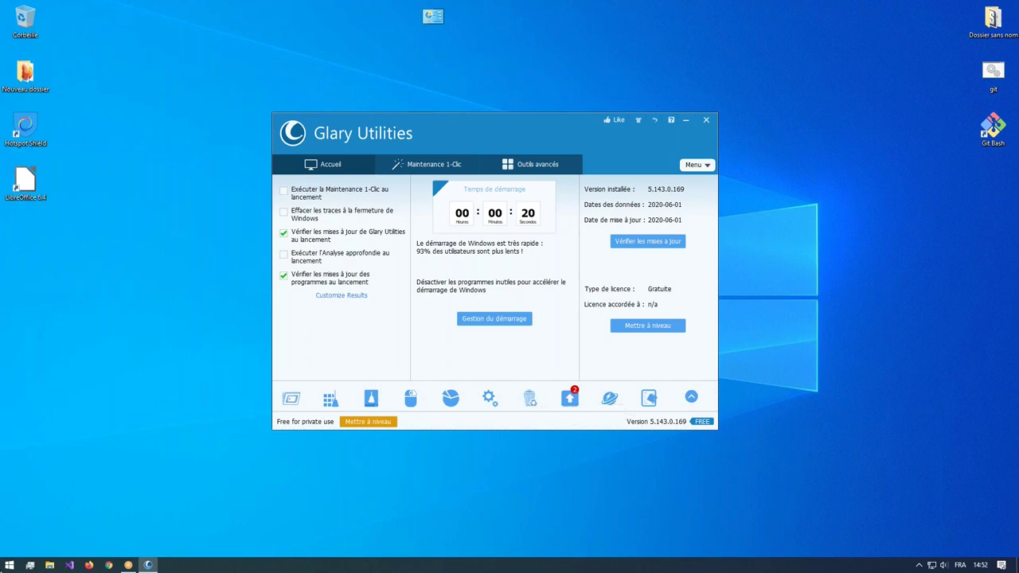
Find the Control Panel by searching for "pan" and launch it
{"action": "left_click", "coordinate": [9, 564]}
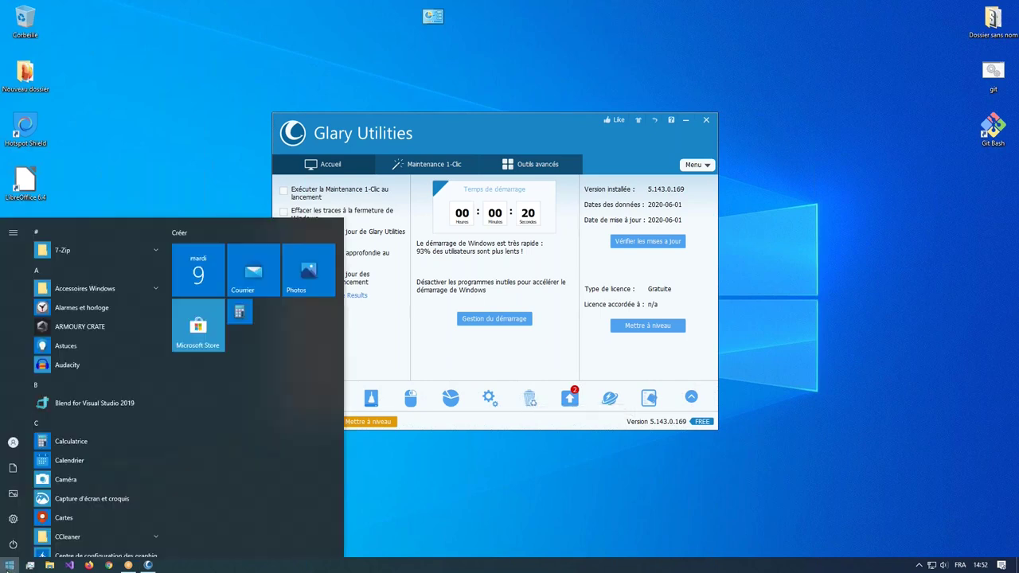
{"action": "left_click", "coordinate": [8, 565]}
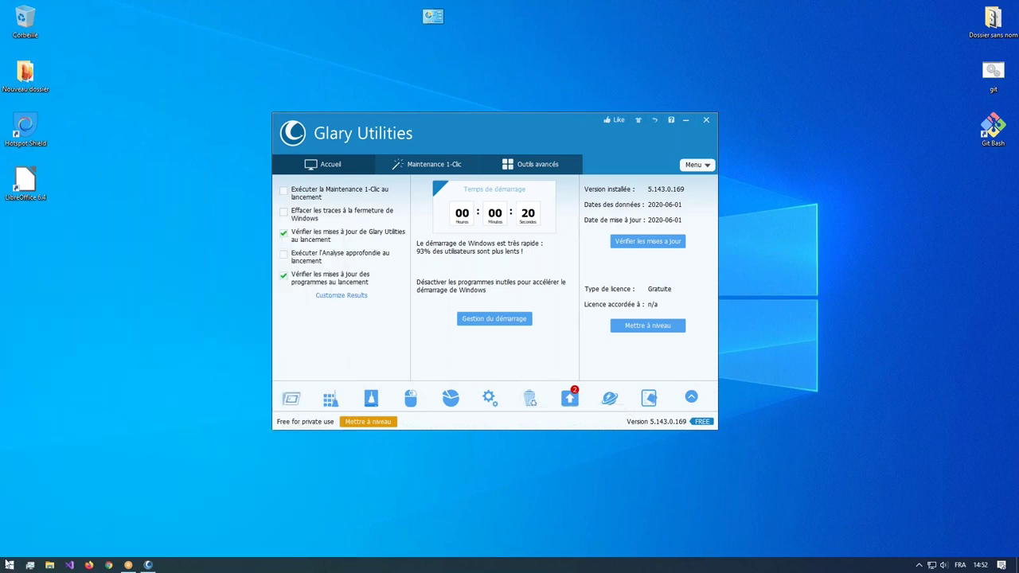
{"action": "left_click", "coordinate": [9, 565]}
{"action": "type", "text": "pan"}
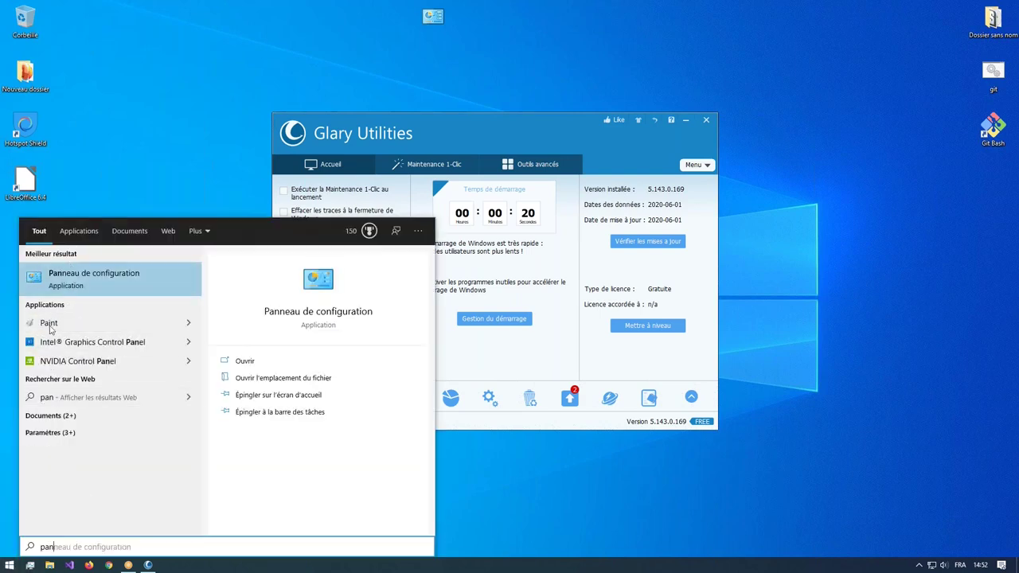
{"action": "left_click", "coordinate": [106, 275]}
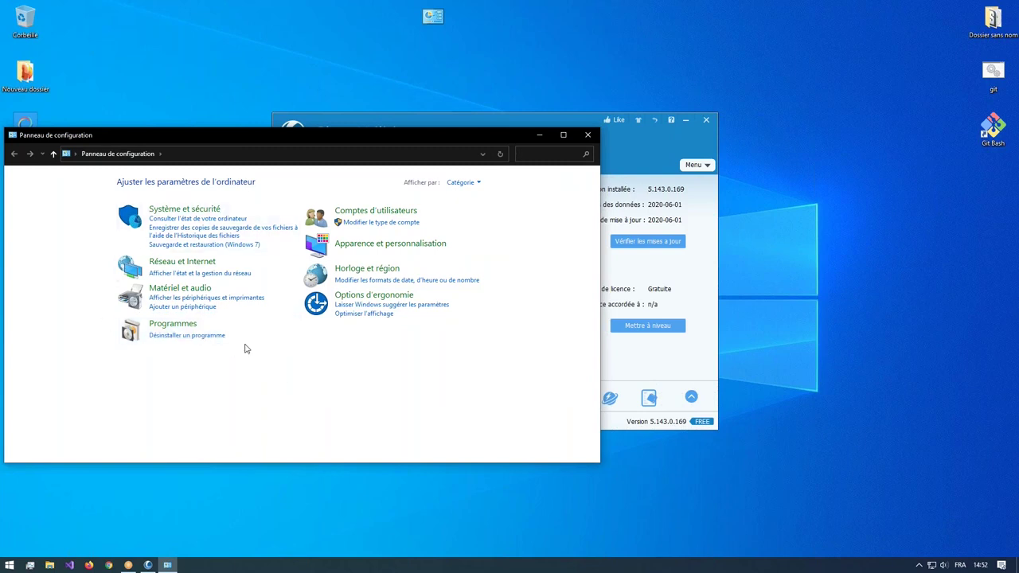
Look through the Control Panel's list of installed programs down to its end and close the window
{"action": "left_click", "coordinate": [188, 338]}
{"action": "scroll", "coordinate": [152, 311], "scroll_direction": "down", "scroll_amount": 2}
{"action": "scroll", "coordinate": [145, 305], "scroll_direction": "down", "scroll_amount": 15}
{"action": "scroll", "coordinate": [211, 339], "scroll_direction": "down", "scroll_amount": 5}
{"action": "left_click_drag", "start_coordinate": [596, 374], "coordinate": [599, 259]}
{"action": "left_click", "coordinate": [590, 136]}
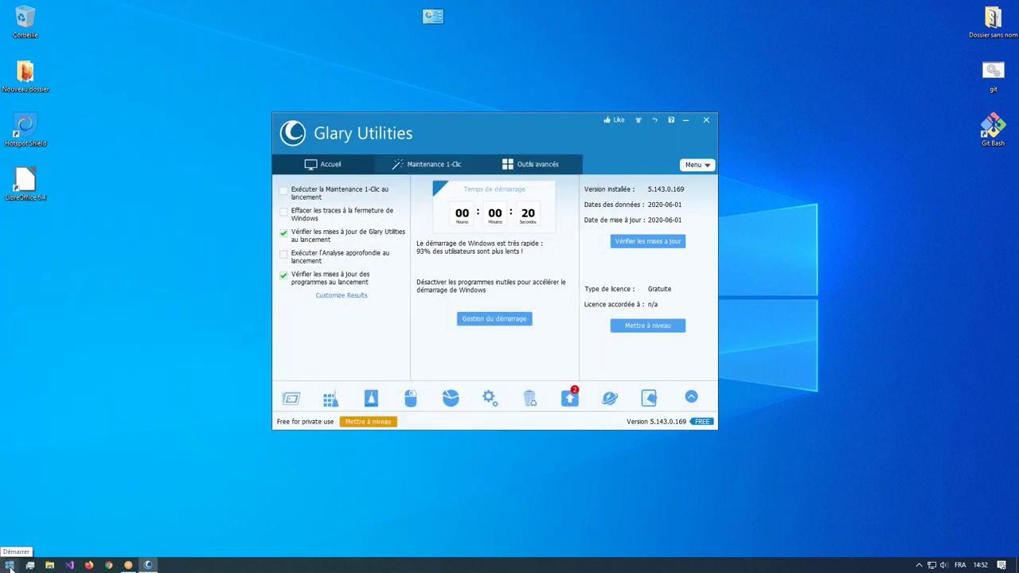
Reopen the Control Panel by searching for "pane"
{"action": "left_click", "coordinate": [8, 567]}
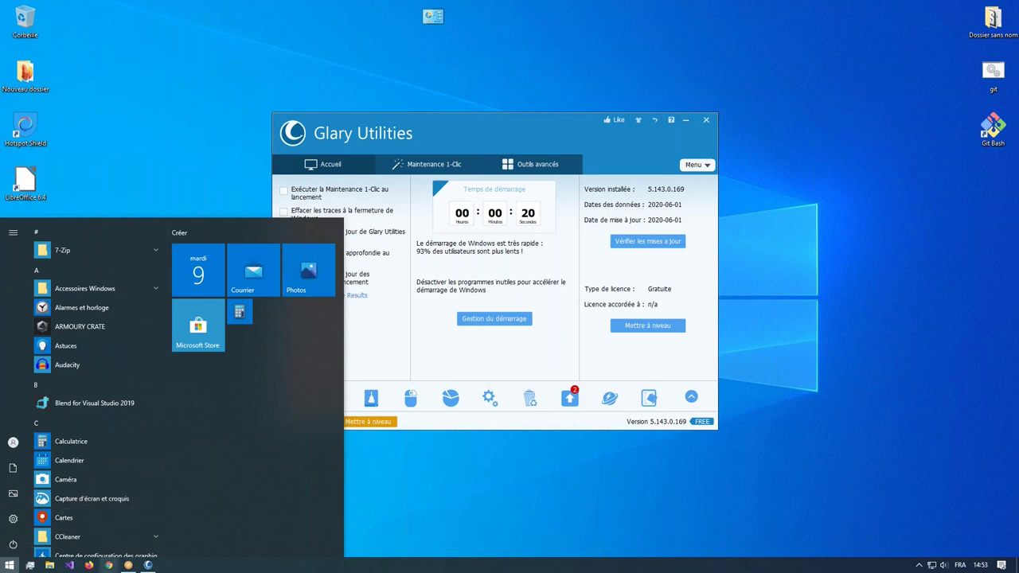
{"action": "type", "text": "pa"}
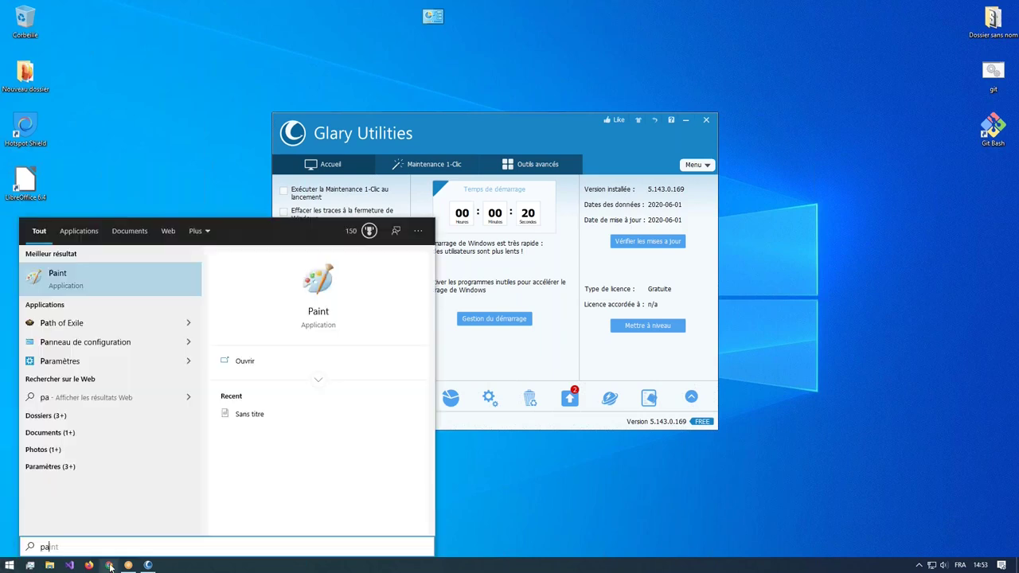
{"action": "left_click", "coordinate": [9, 565]}
{"action": "left_click", "coordinate": [9, 566]}
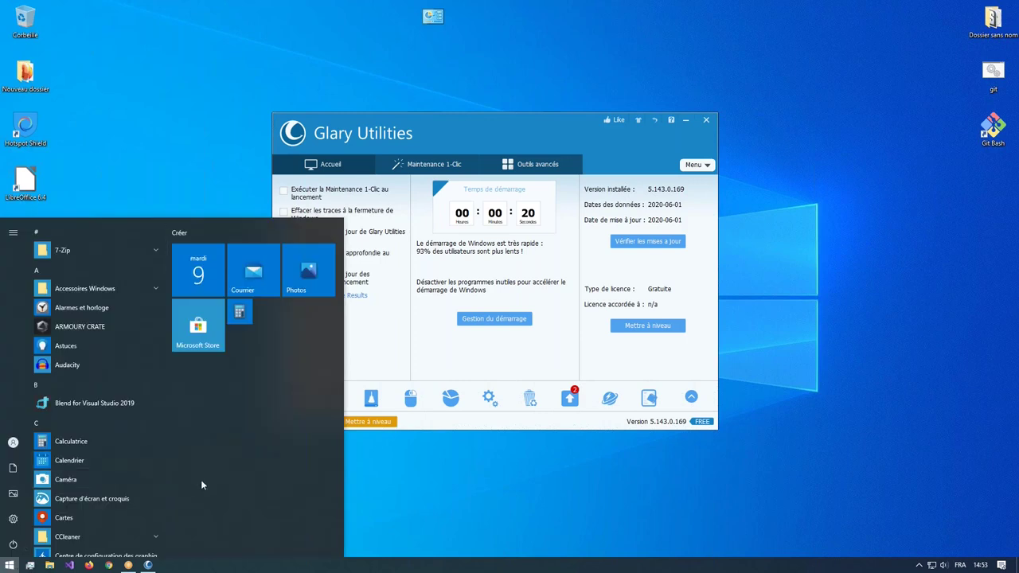
{"action": "type", "text": "pane"}
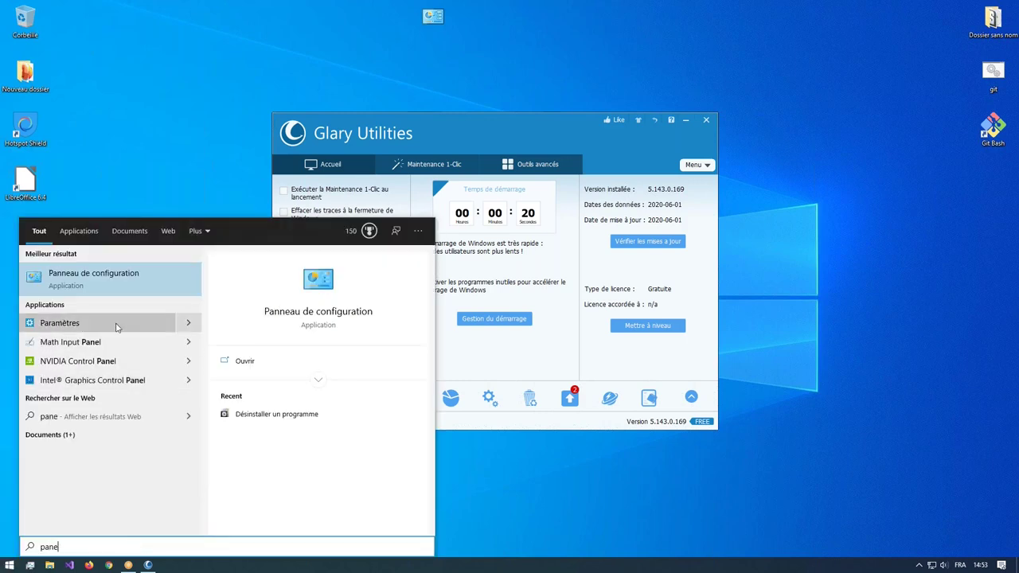
{"action": "left_click", "coordinate": [131, 285]}
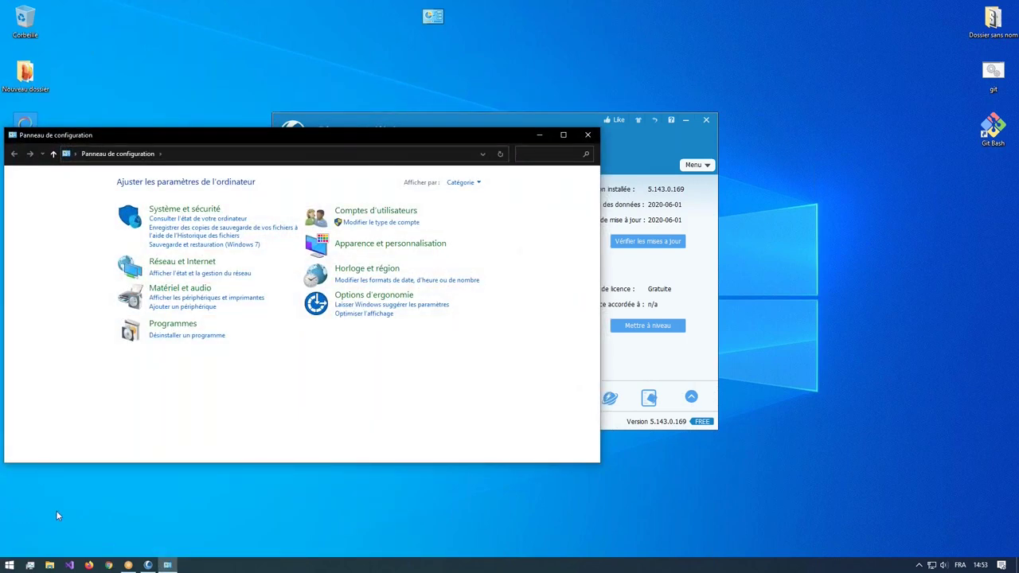
Search Windows for "panne", dismiss the results and close the open Control Panel window
{"action": "left_click", "coordinate": [7, 564]}
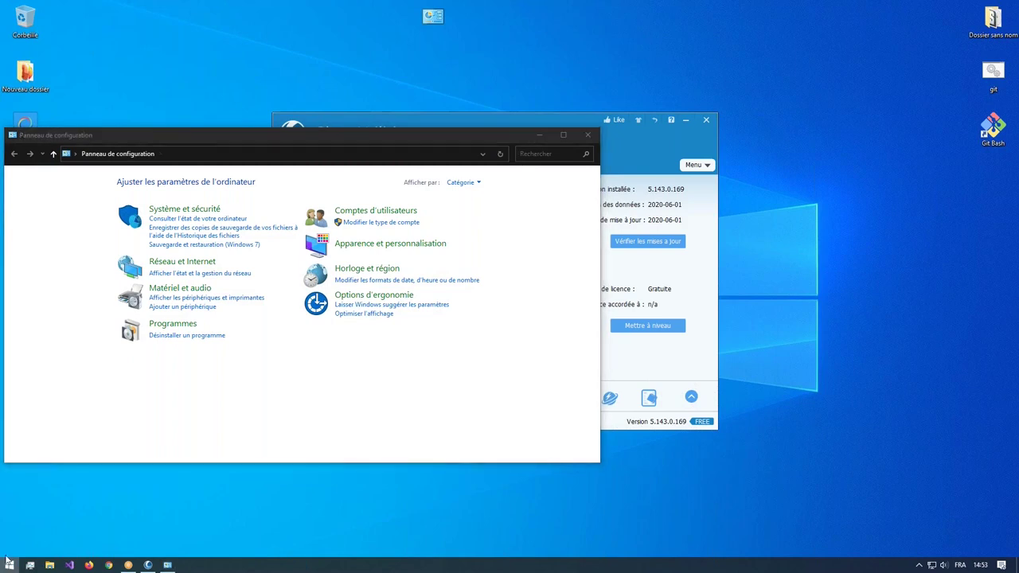
{"action": "type", "text": "panne"}
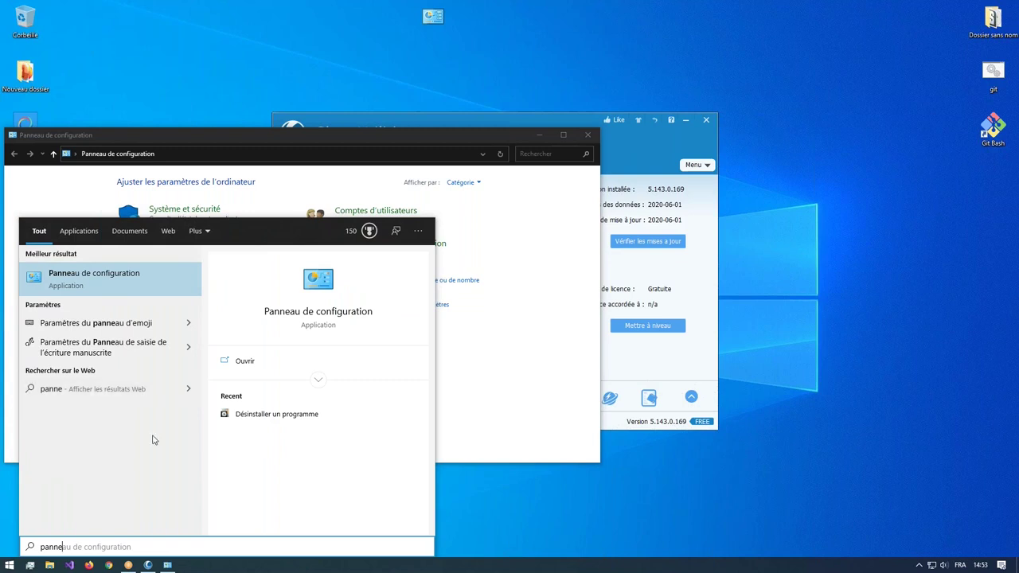
{"action": "left_click", "coordinate": [630, 542]}
{"action": "left_click", "coordinate": [588, 135]}
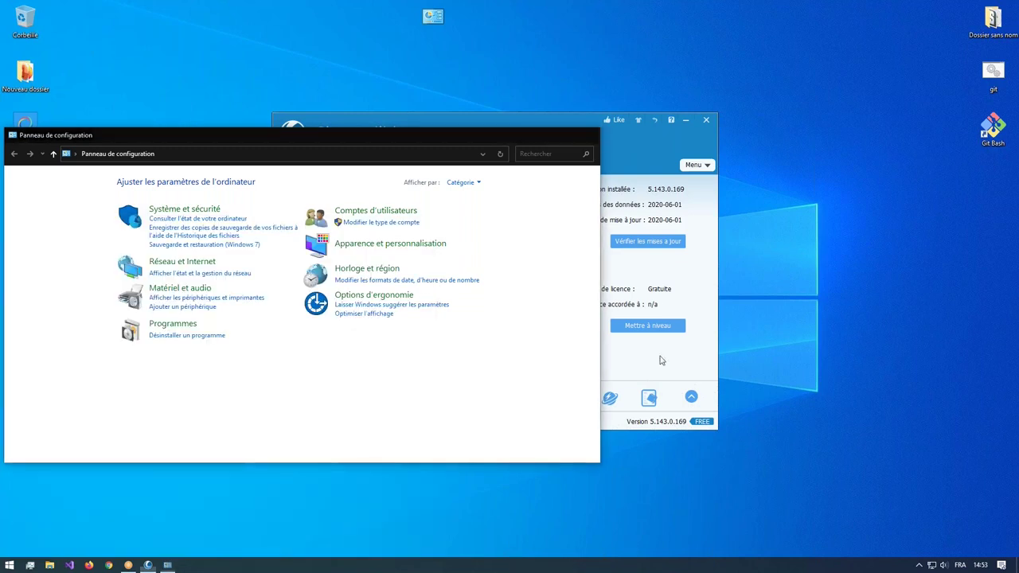
Show the Cortana button and the Search button on the taskbar
{"action": "right_click", "coordinate": [720, 566]}
{"action": "left_click", "coordinate": [774, 357]}
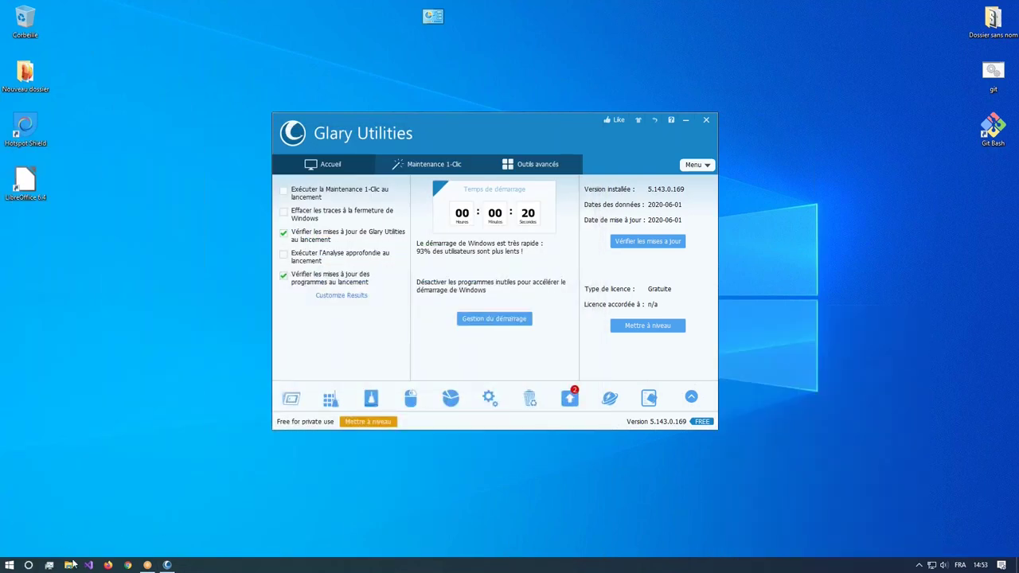
{"action": "right_click", "coordinate": [663, 565]}
{"action": "mouse_move", "coordinate": [804, 331]}
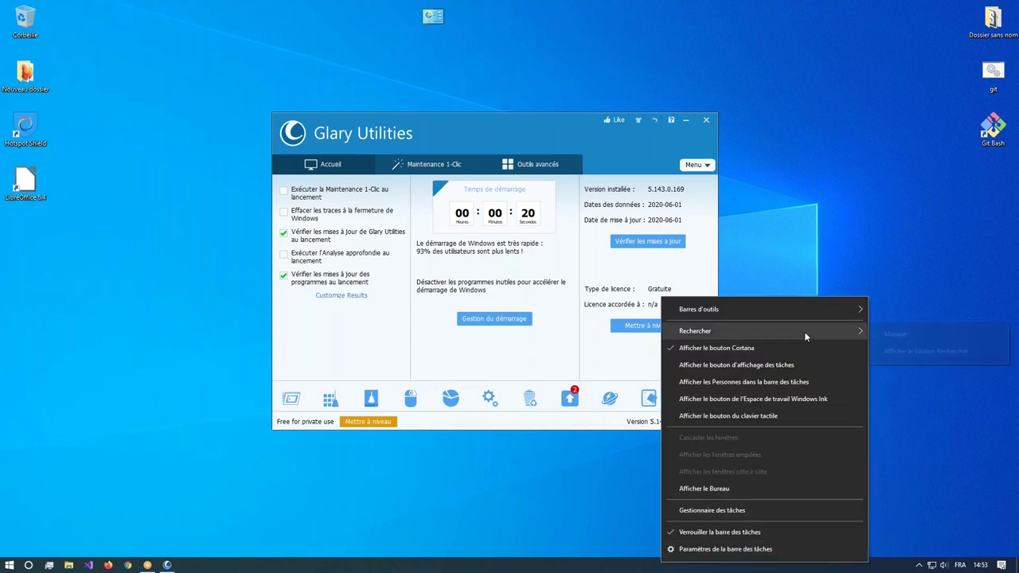
{"action": "left_click", "coordinate": [917, 354]}
{"action": "right_click", "coordinate": [618, 566]}
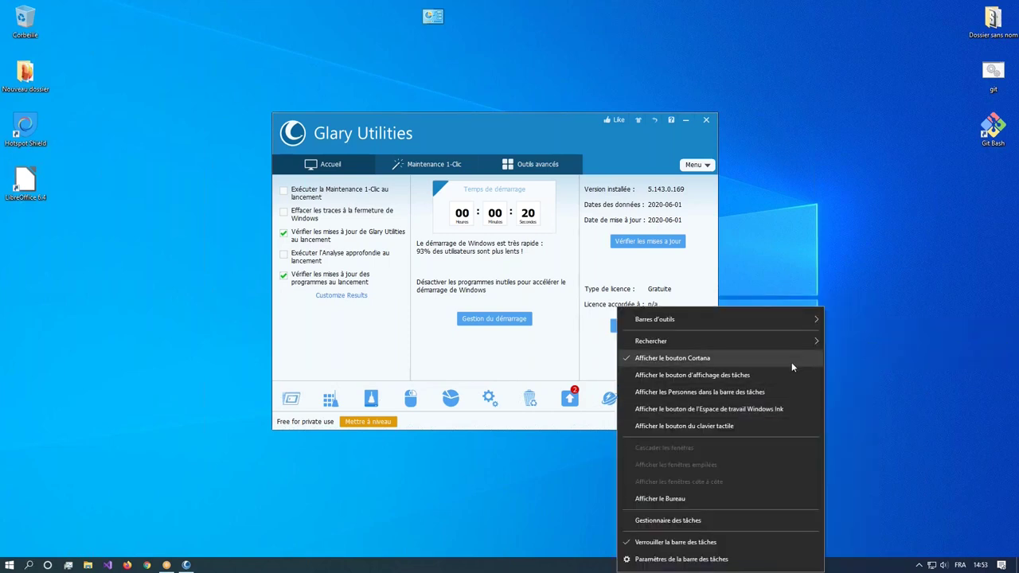
{"action": "left_click", "coordinate": [396, 512]}
Open Cortana from the taskbar, close it and check what the taskbar's Search button opens
{"action": "left_click", "coordinate": [47, 566]}
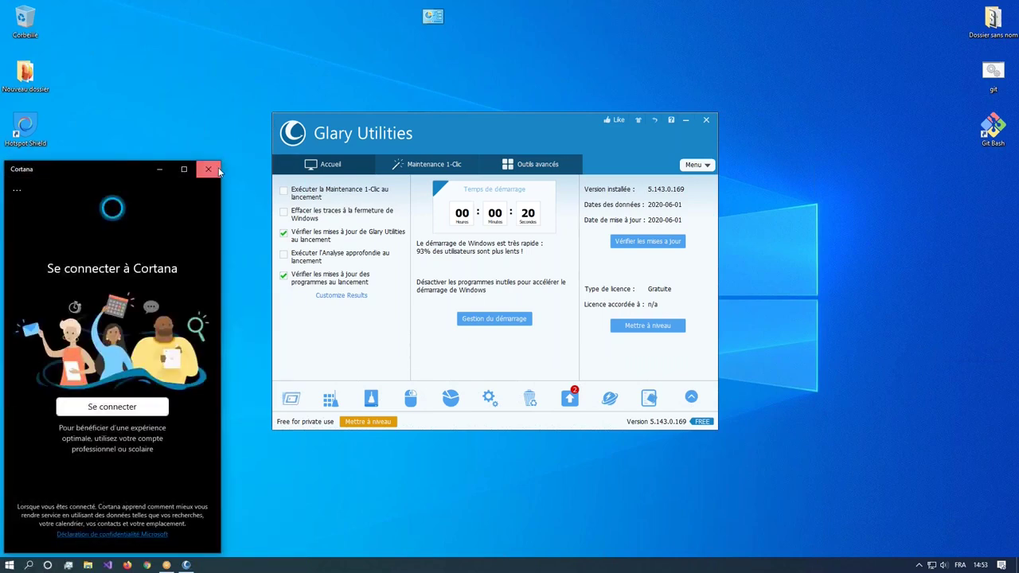
{"action": "left_click", "coordinate": [215, 170]}
{"action": "left_click", "coordinate": [28, 565]}
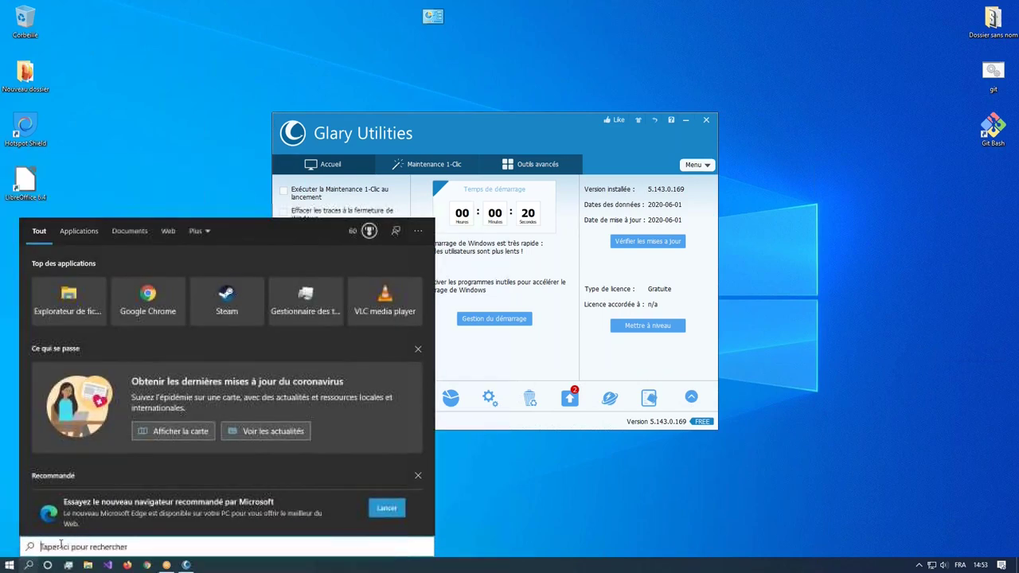
Hide the Cortana button from the taskbar and compare the Search pane with the Start menu
{"action": "right_click", "coordinate": [611, 565]}
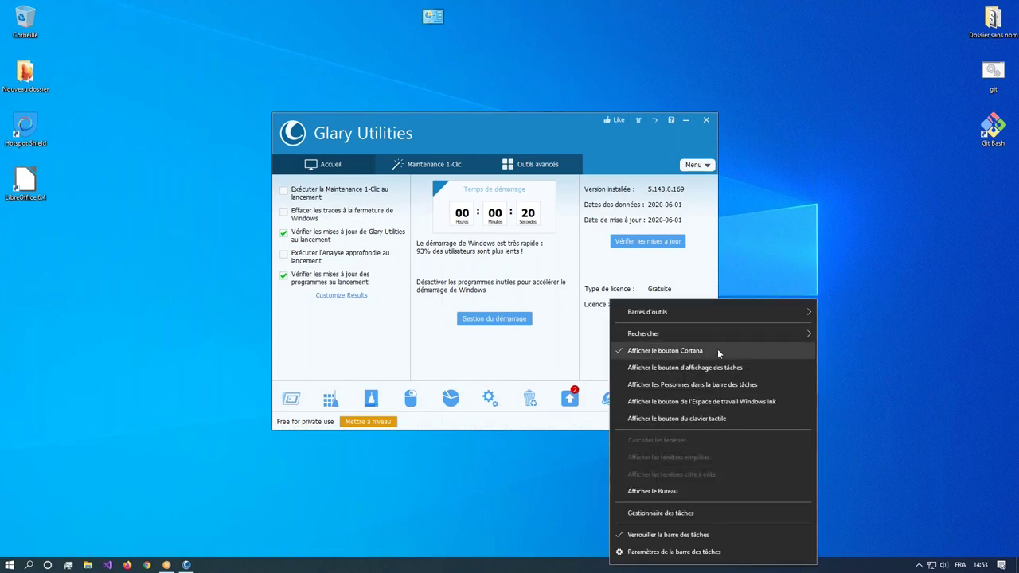
{"action": "left_click", "coordinate": [718, 350]}
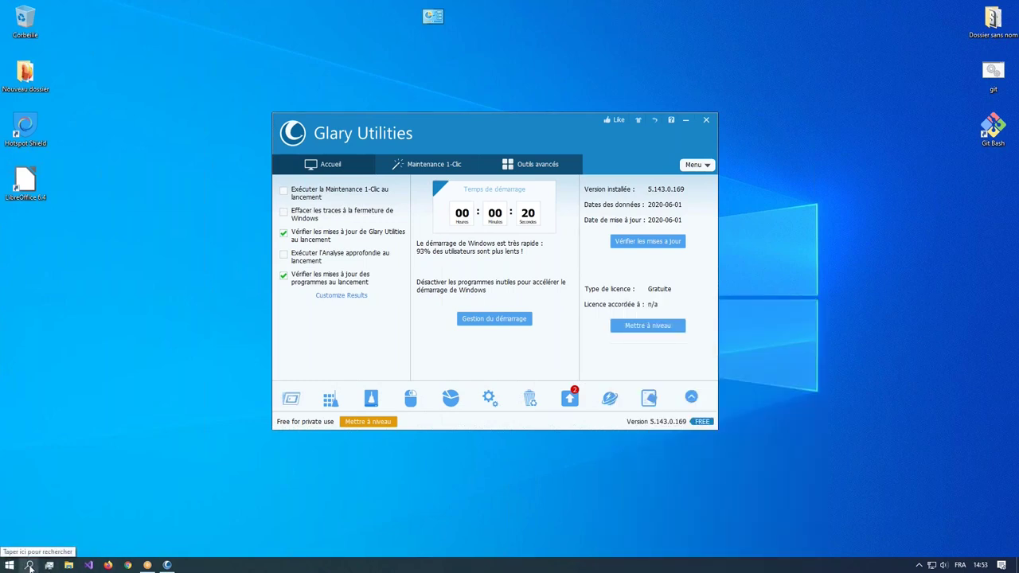
{"action": "left_click", "coordinate": [29, 566]}
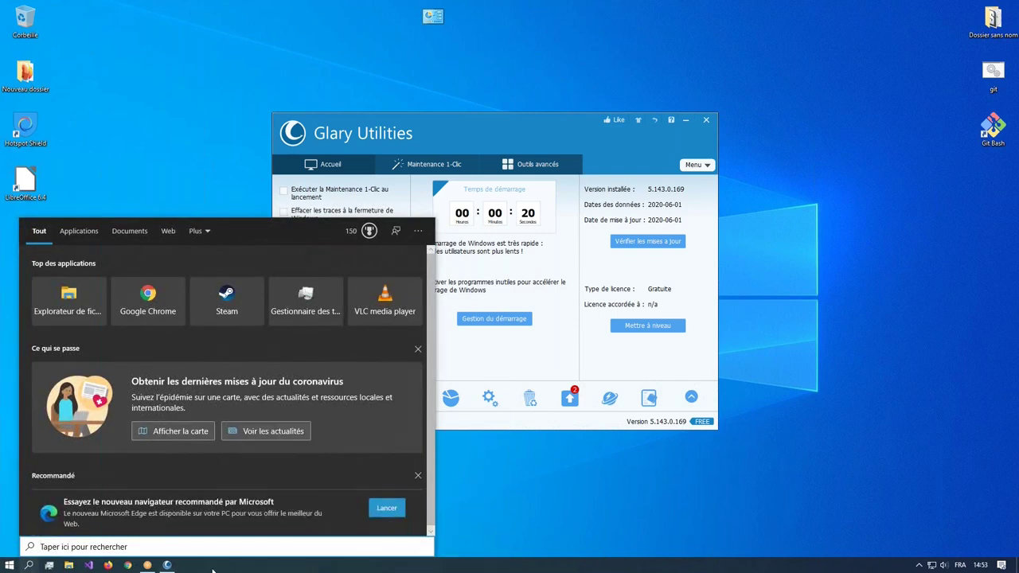
{"action": "left_click", "coordinate": [9, 565]}
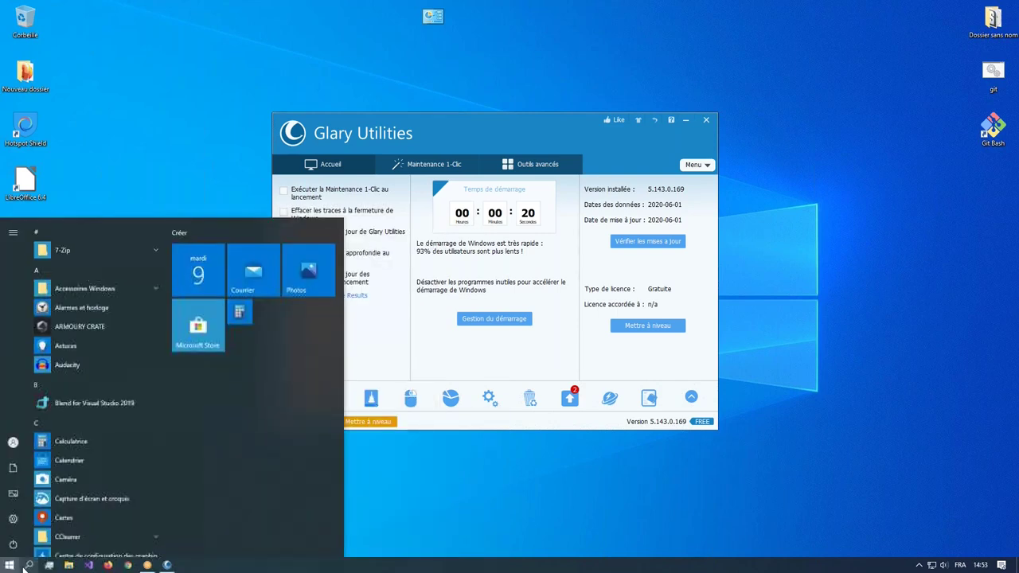
{"action": "left_click", "coordinate": [28, 567]}
{"action": "left_click", "coordinate": [29, 566]}
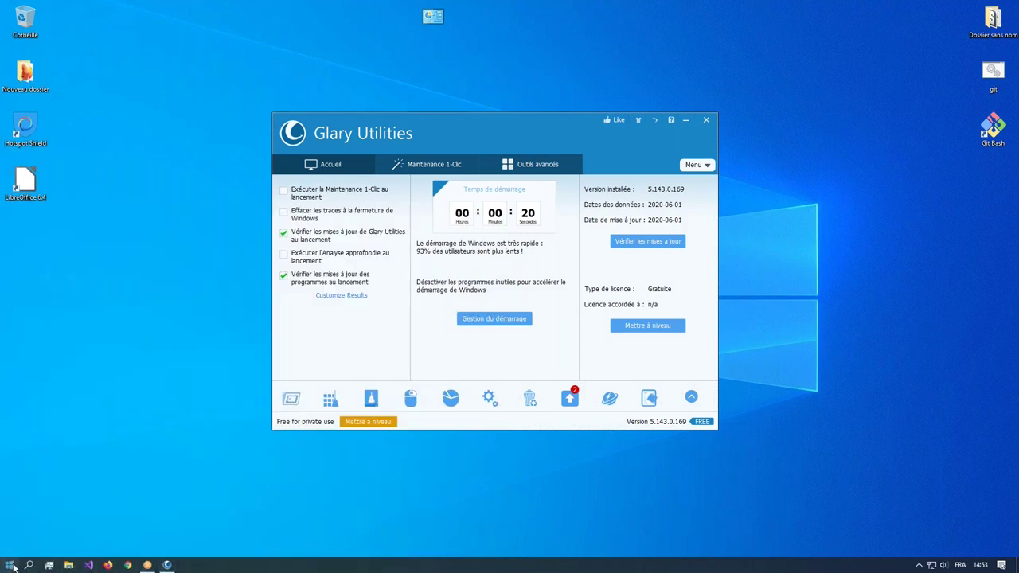
Launch the Control Panel by searching for "panne" and move its window slightly away from the screen edge
{"action": "left_click", "coordinate": [9, 565]}
{"action": "left_click", "coordinate": [9, 565]}
{"action": "left_click", "coordinate": [9, 566]}
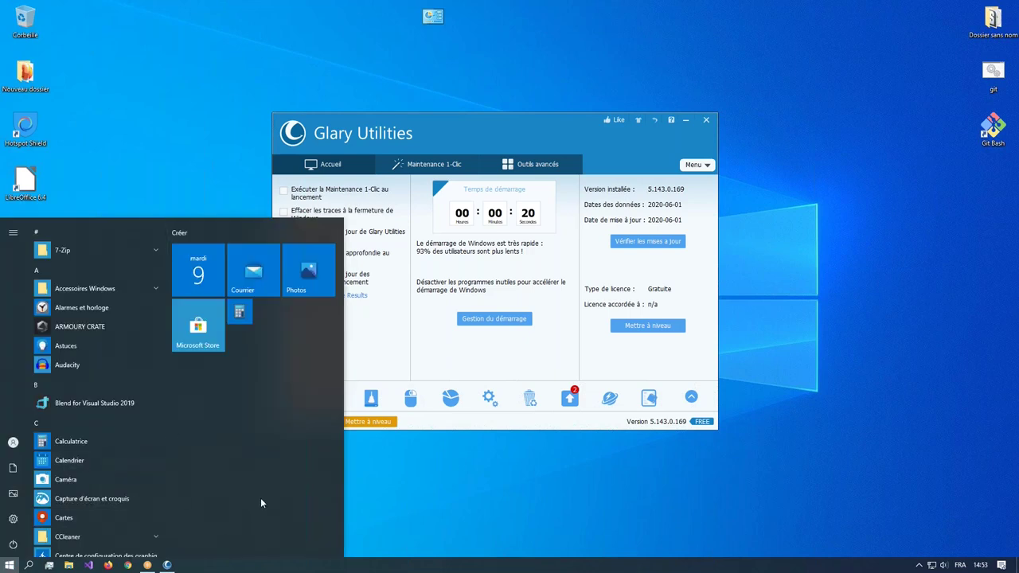
{"action": "type", "text": "panne"}
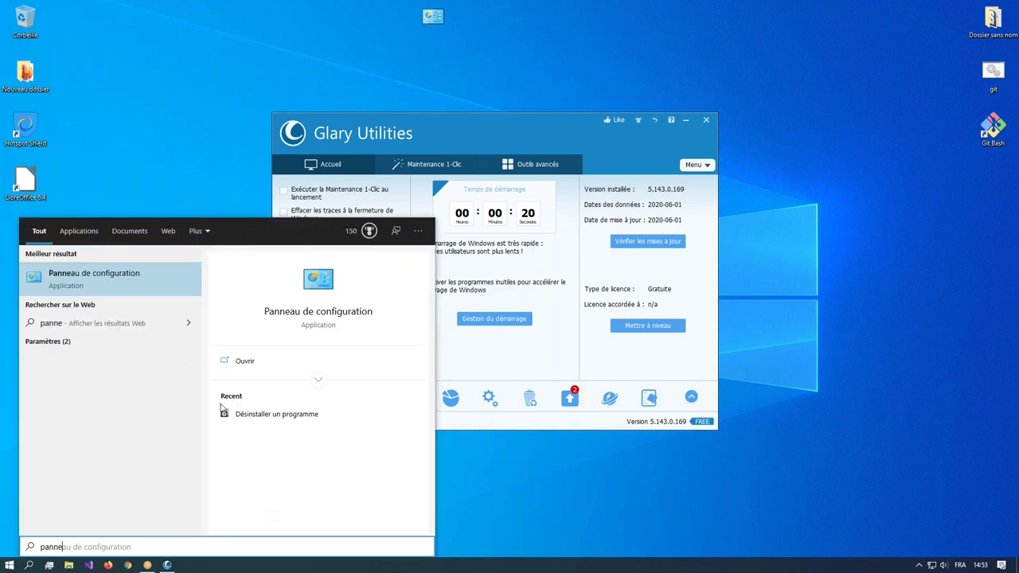
{"action": "left_click", "coordinate": [130, 281]}
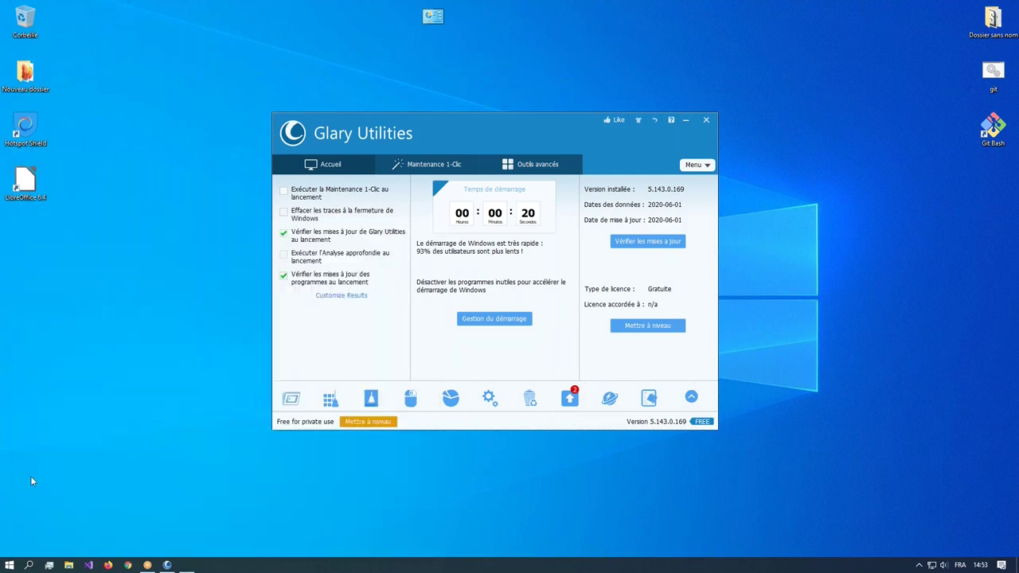
{"action": "left_click_drag", "start_coordinate": [217, 140], "coordinate": [273, 142]}
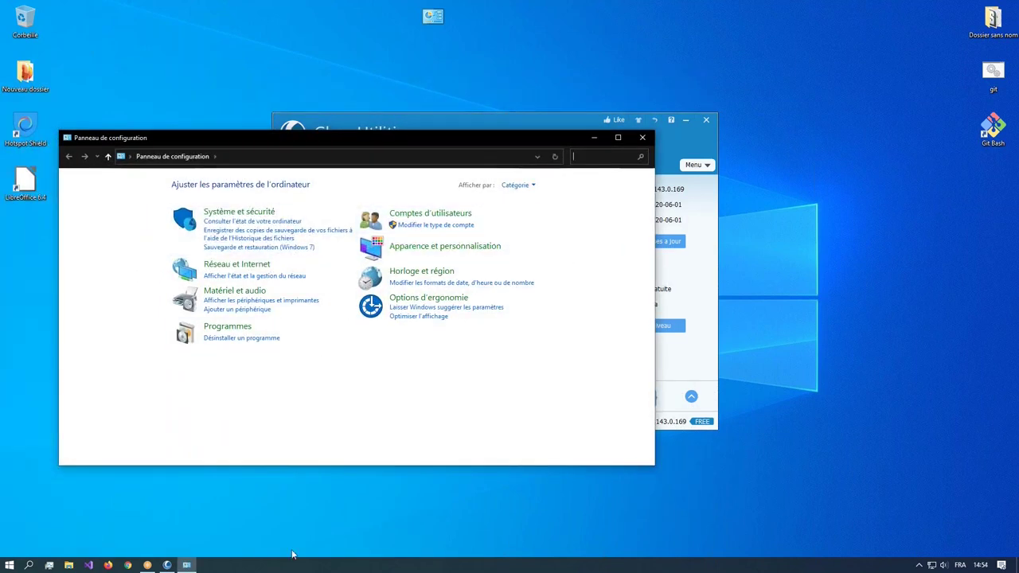
Hide the Search button from the taskbar again
{"action": "right_click", "coordinate": [523, 567]}
{"action": "mouse_move", "coordinate": [689, 337]}
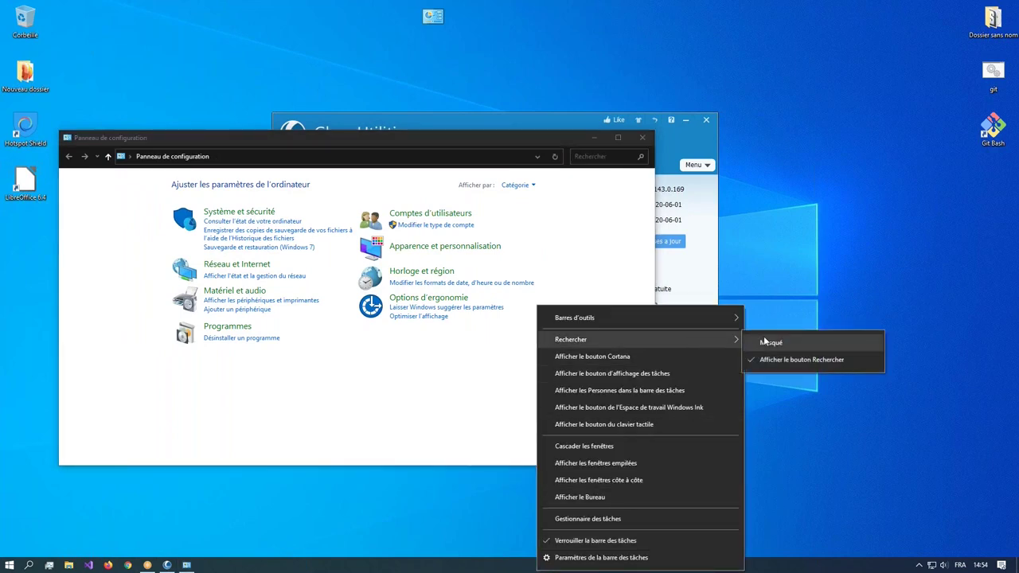
{"action": "left_click", "coordinate": [764, 336]}
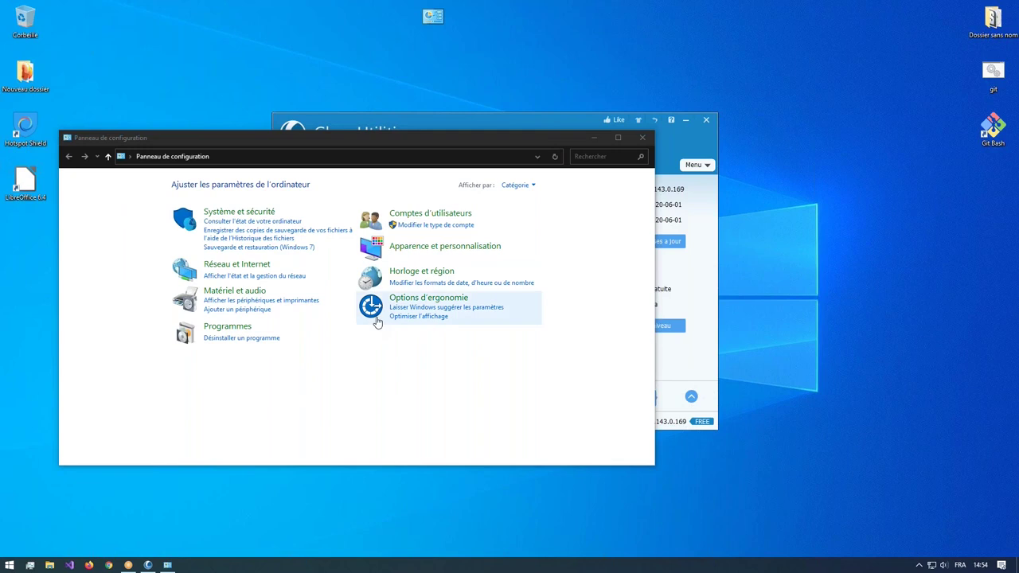
Look through the Control Panel's full list of installed programs, from first to last, and close the window
{"action": "left_click", "coordinate": [226, 341]}
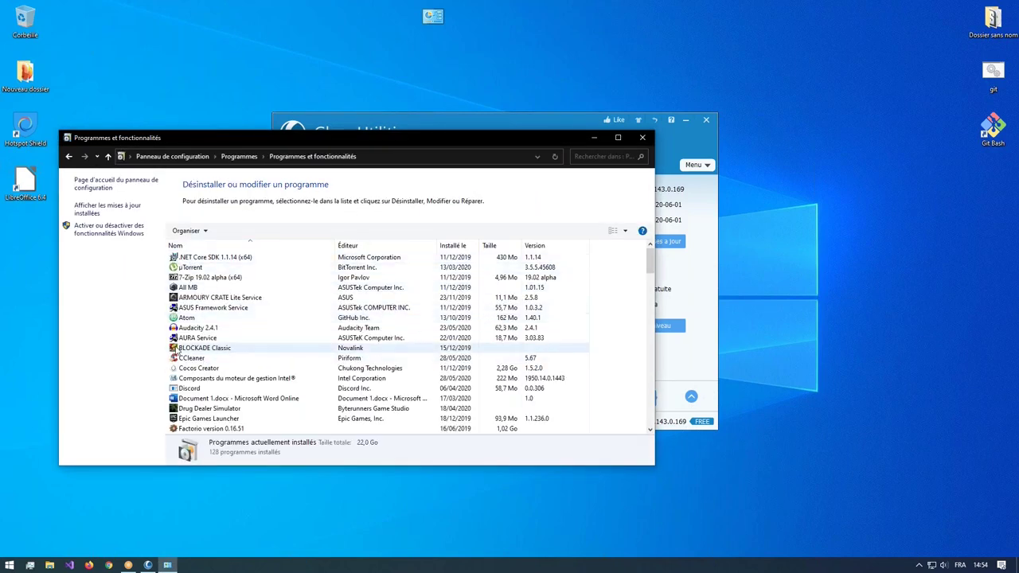
{"action": "scroll", "coordinate": [188, 366], "scroll_direction": "down", "scroll_amount": 2}
{"action": "scroll", "coordinate": [180, 374], "scroll_direction": "down", "scroll_amount": 6}
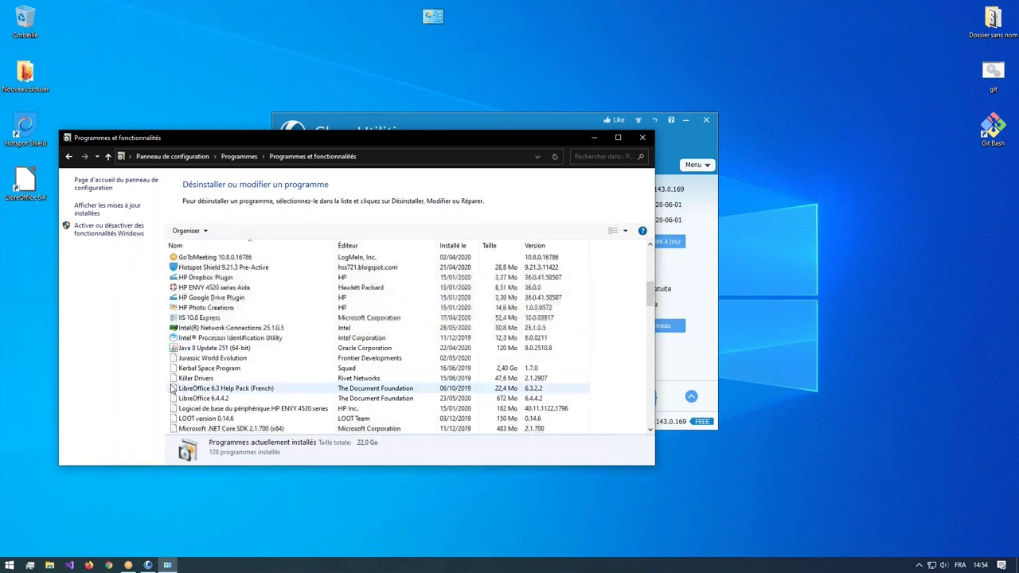
{"action": "scroll", "coordinate": [181, 348], "scroll_direction": "down", "scroll_amount": 12}
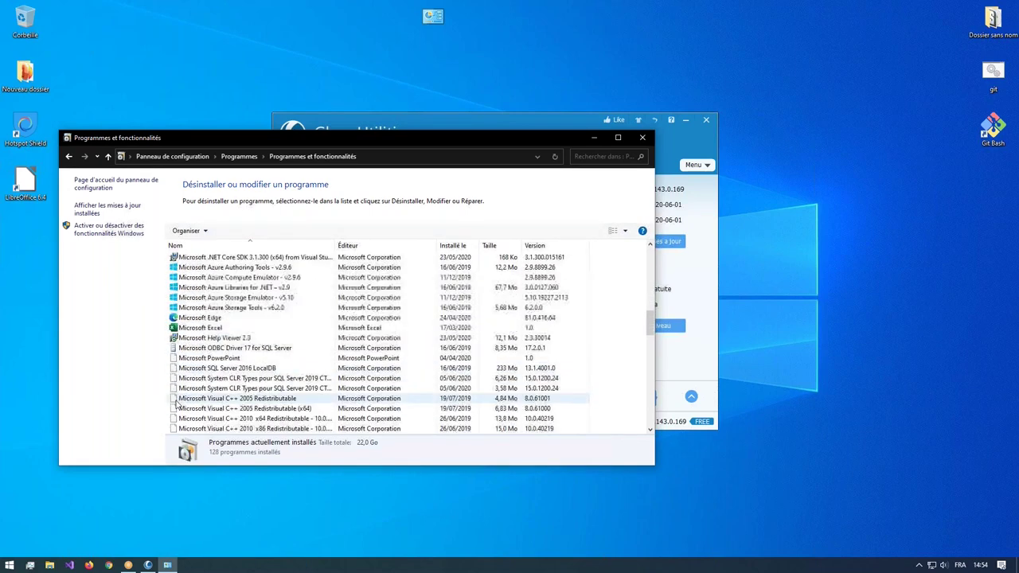
{"action": "scroll", "coordinate": [177, 399], "scroll_direction": "down", "scroll_amount": 15}
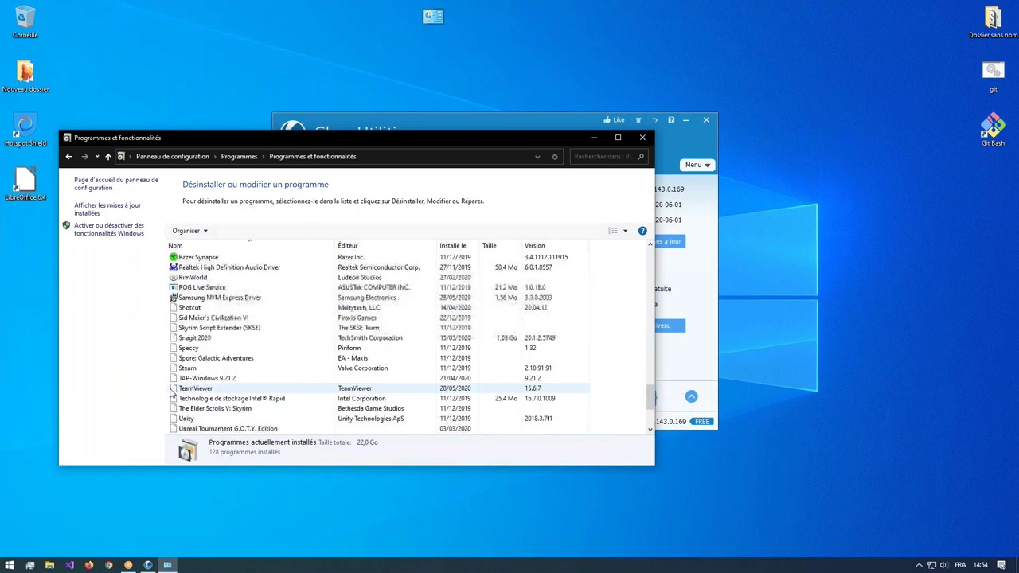
{"action": "scroll", "coordinate": [182, 380], "scroll_direction": "down", "scroll_amount": 2}
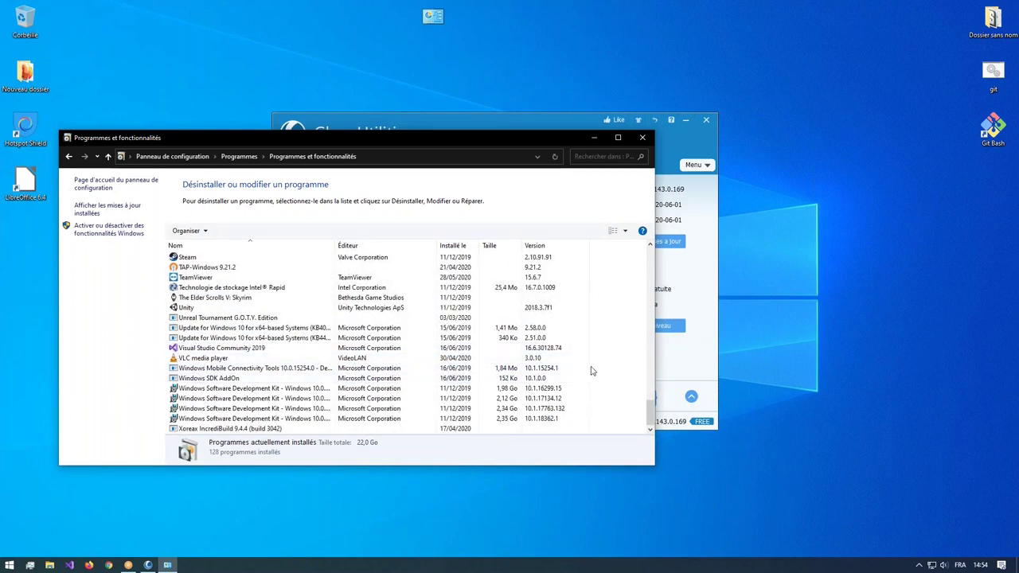
{"action": "scroll", "coordinate": [647, 406], "scroll_direction": "up", "scroll_amount": 5}
{"action": "scroll", "coordinate": [647, 406], "scroll_direction": "down", "scroll_amount": 5}
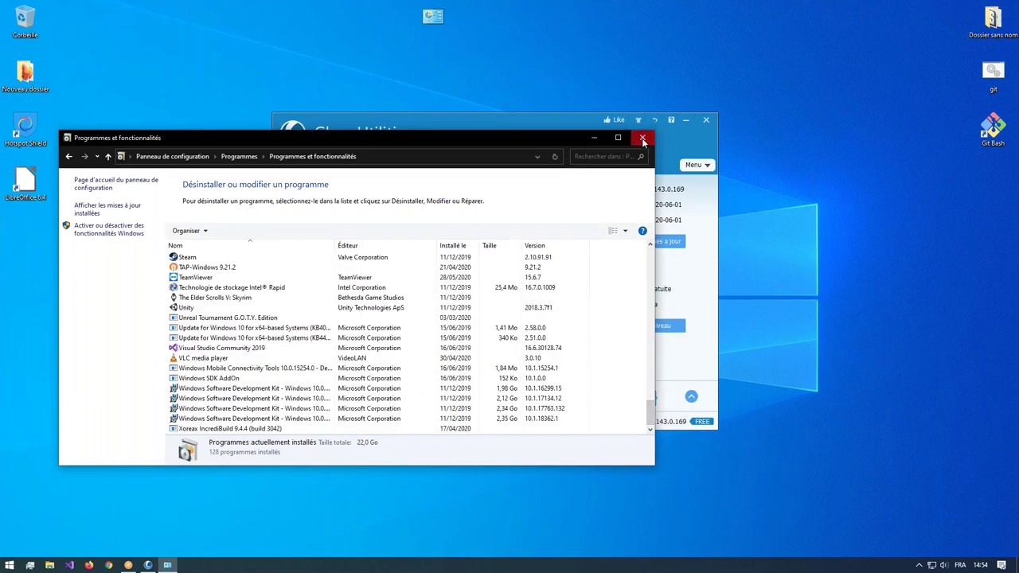
{"action": "left_click", "coordinate": [643, 137]}
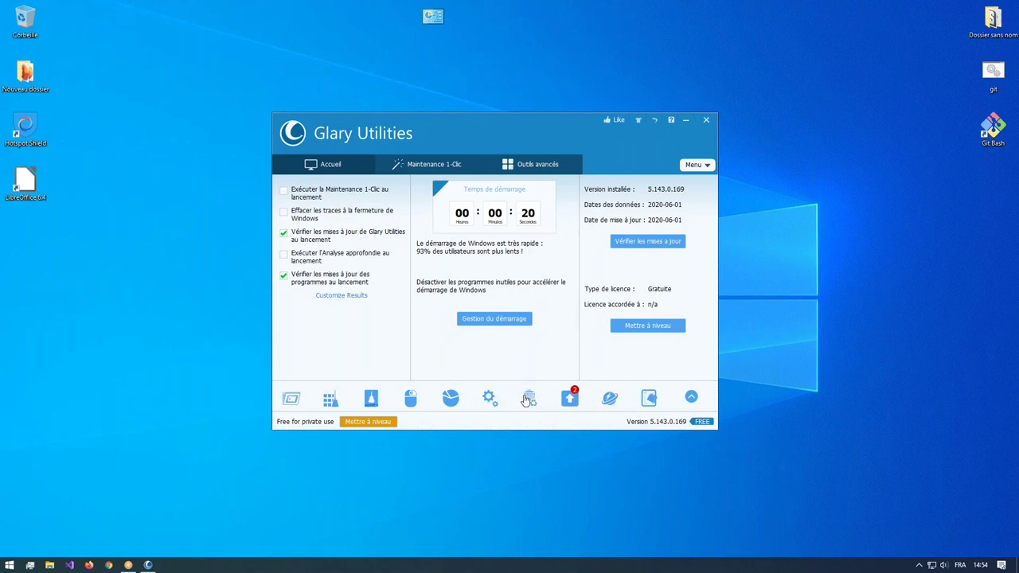
Check for program updates from Glary Utilities, maximize the results page and start Chrome's update from its About page
{"action": "left_click", "coordinate": [571, 400]}
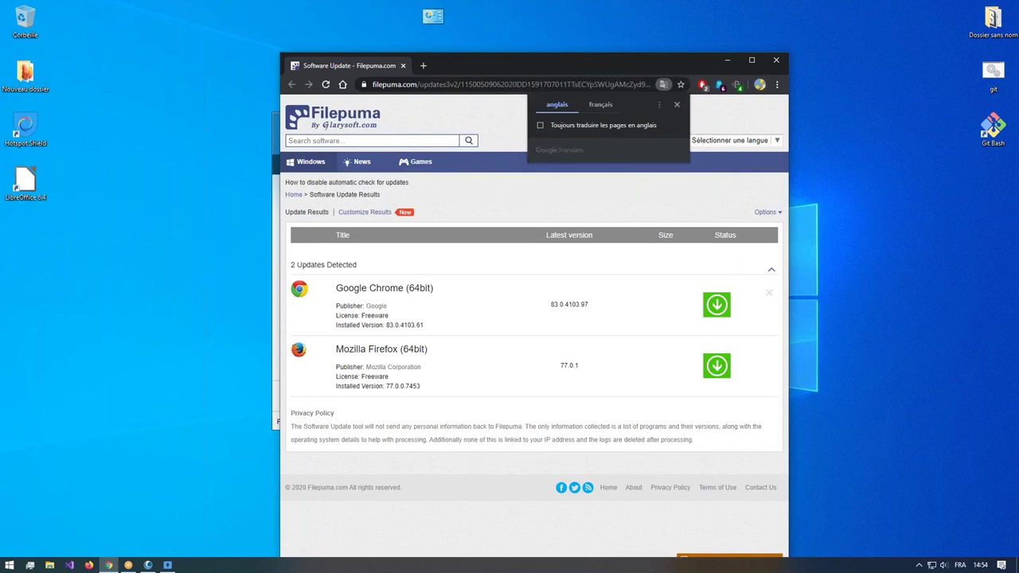
{"action": "left_click_drag", "start_coordinate": [503, 68], "coordinate": [427, 2]}
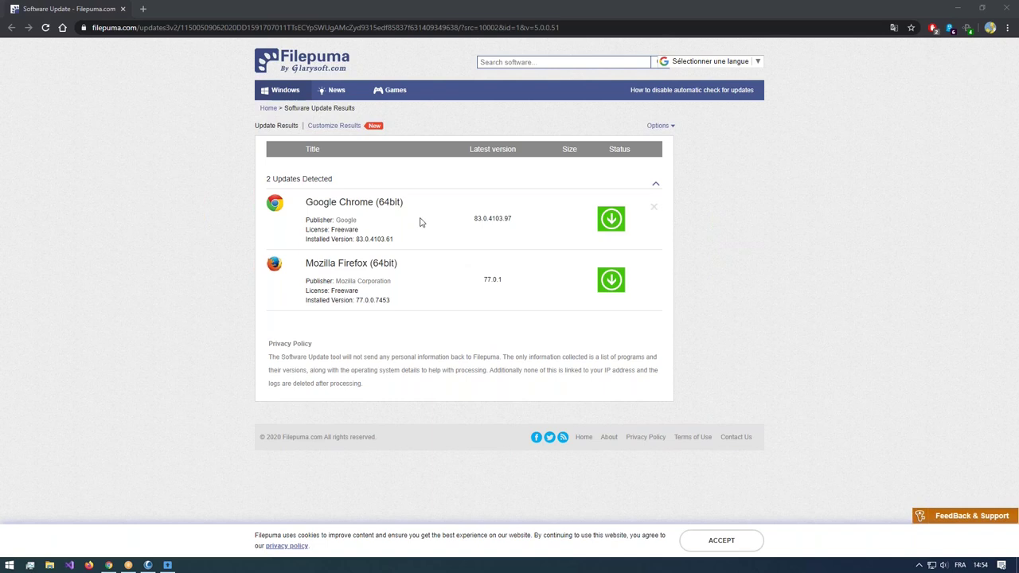
{"action": "left_click", "coordinate": [1008, 30]}
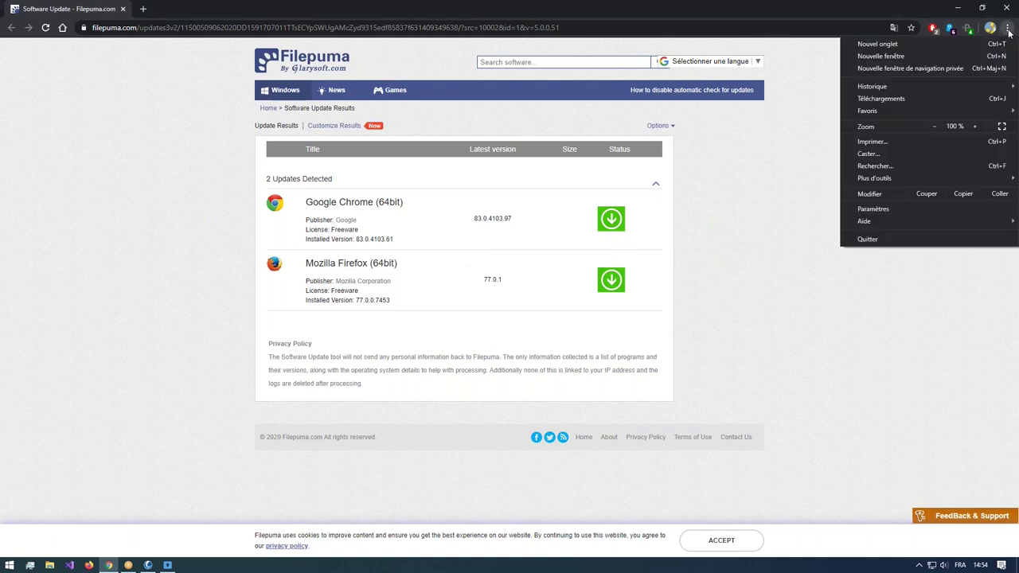
{"action": "left_click", "coordinate": [874, 209]}
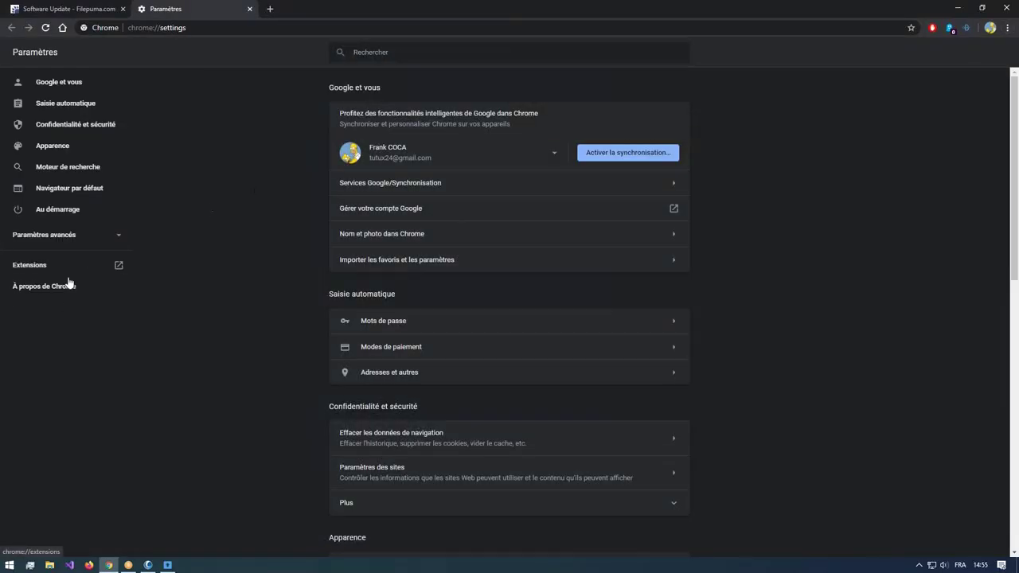
{"action": "left_click", "coordinate": [39, 289]}
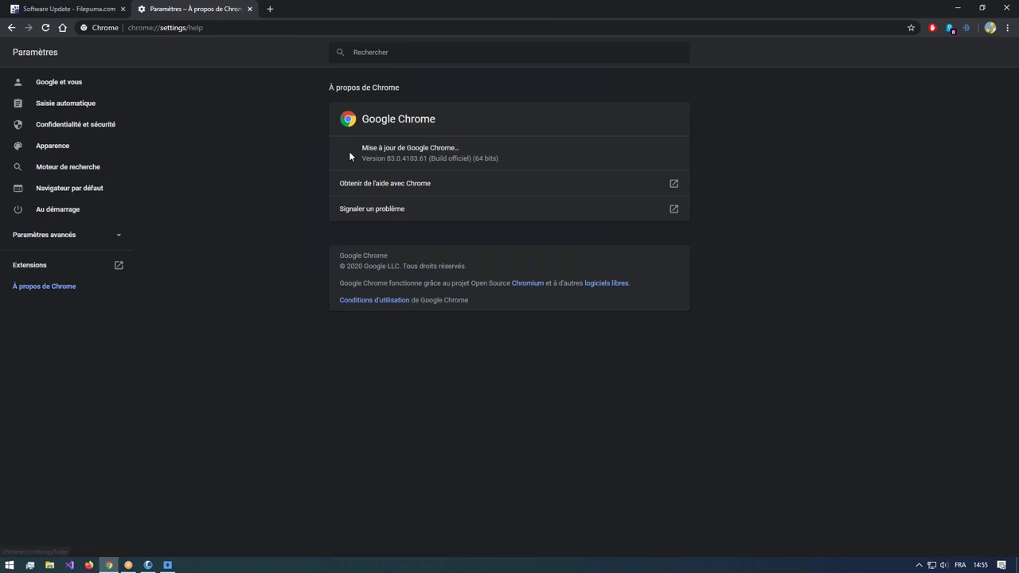
Search Firefox's options for "mise" and restart Firefox to apply its update, and relaunch Chrome to complete its own
{"action": "left_click", "coordinate": [88, 566]}
{"action": "left_click", "coordinate": [1009, 28]}
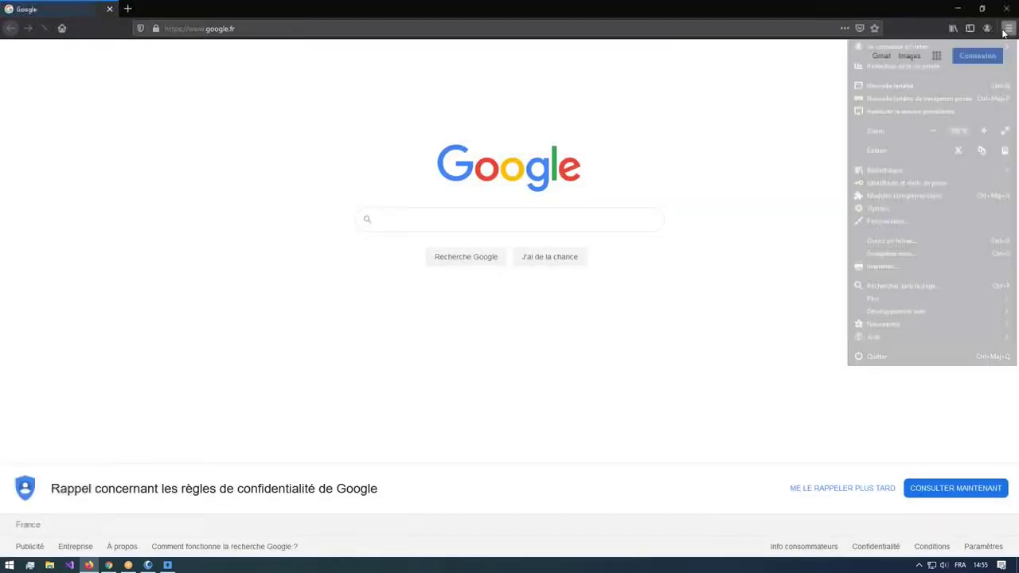
{"action": "left_click", "coordinate": [541, 83]}
{"action": "left_click", "coordinate": [1016, 29]}
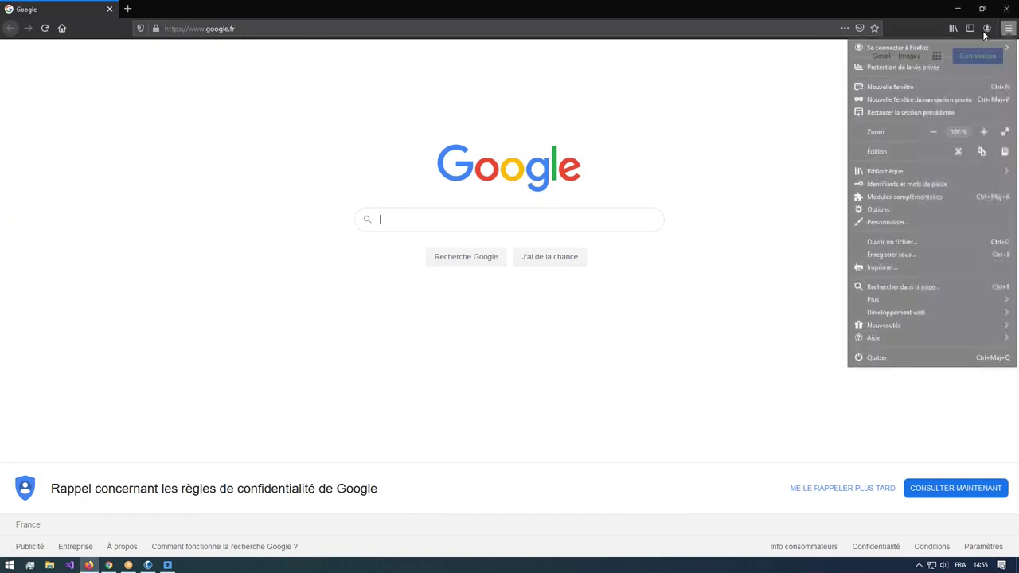
{"action": "left_click", "coordinate": [880, 209]}
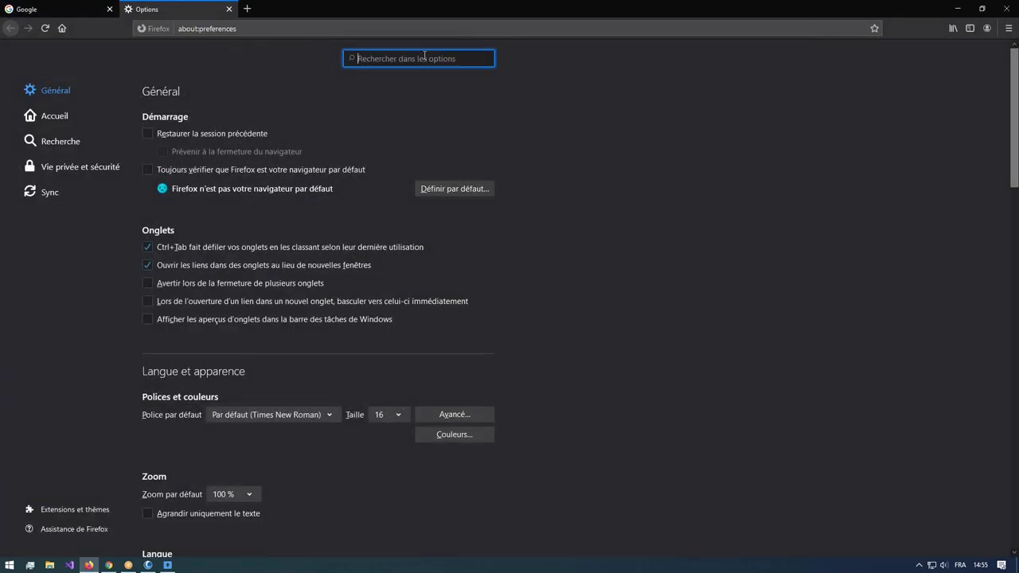
{"action": "type", "text": "mise"}
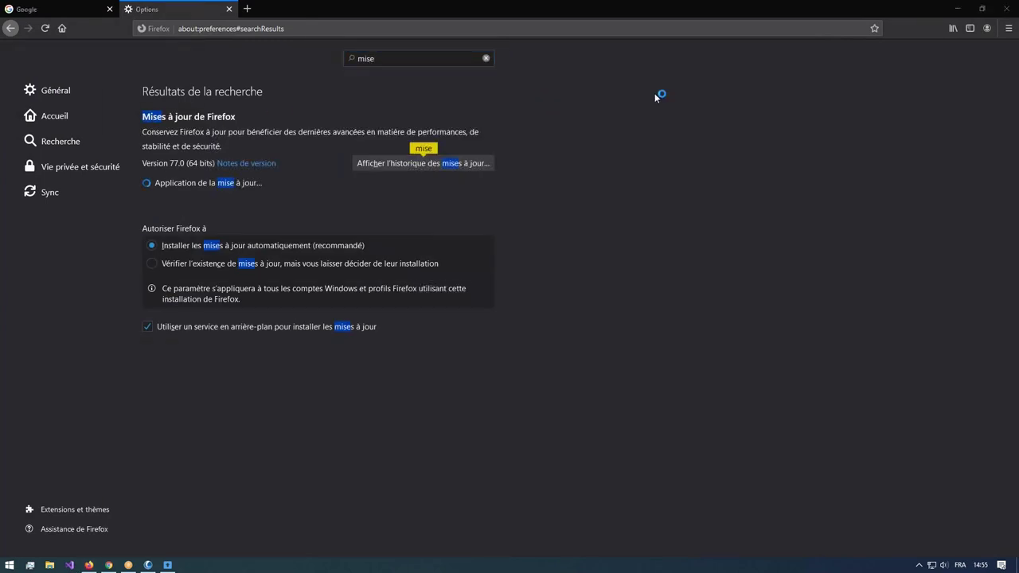
{"action": "left_click", "coordinate": [423, 184]}
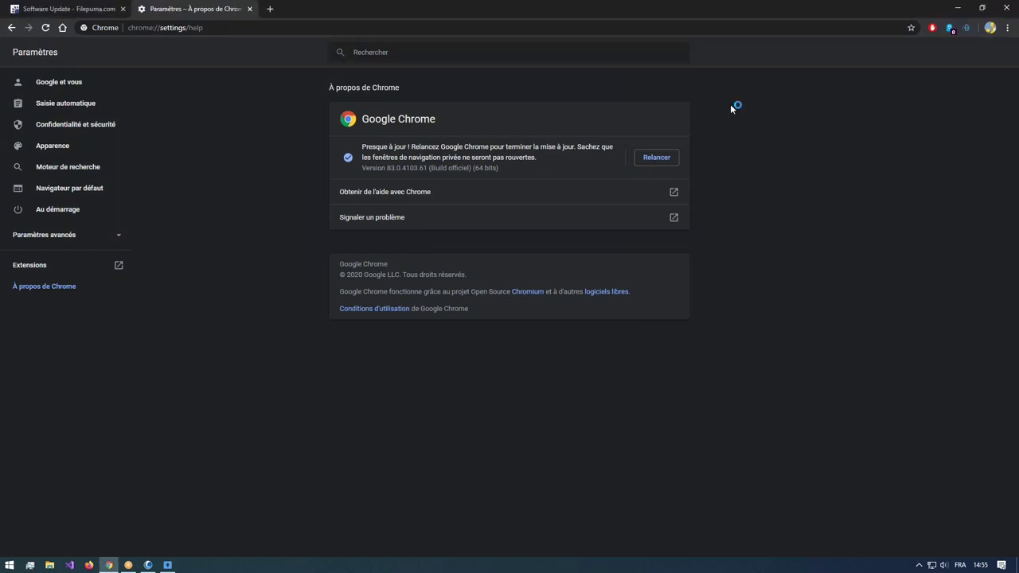
{"action": "left_click", "coordinate": [655, 158]}
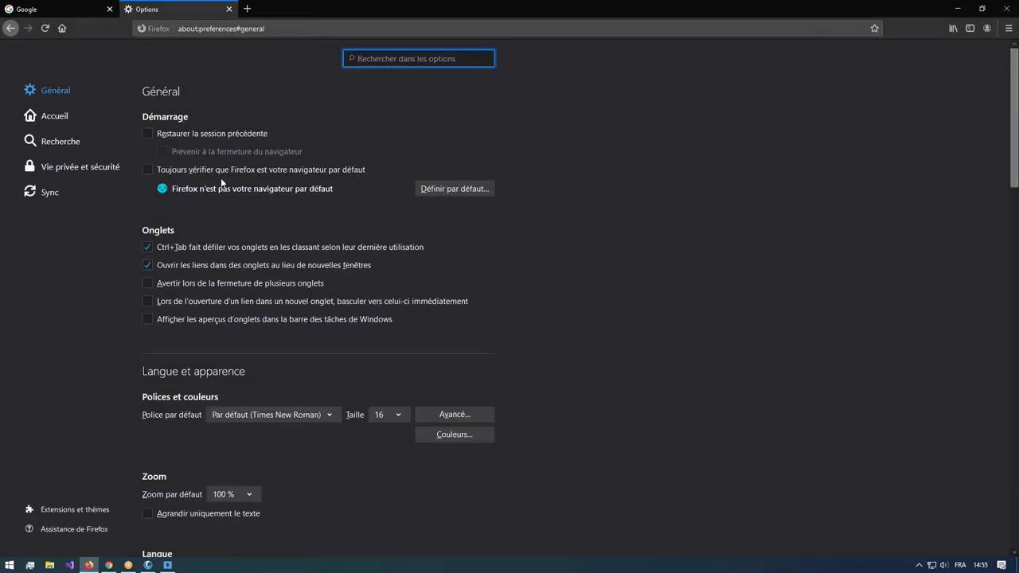
Search Firefox's options for "mise" again and check the browser's update status
{"action": "left_click_drag", "start_coordinate": [196, 193], "coordinate": [232, 191]}
{"action": "left_click_drag", "start_coordinate": [295, 192], "coordinate": [322, 193]}
{"action": "type", "text": "mod"}
{"action": "key", "text": "BackSpace"}
{"action": "key", "text": "BackSpace"}
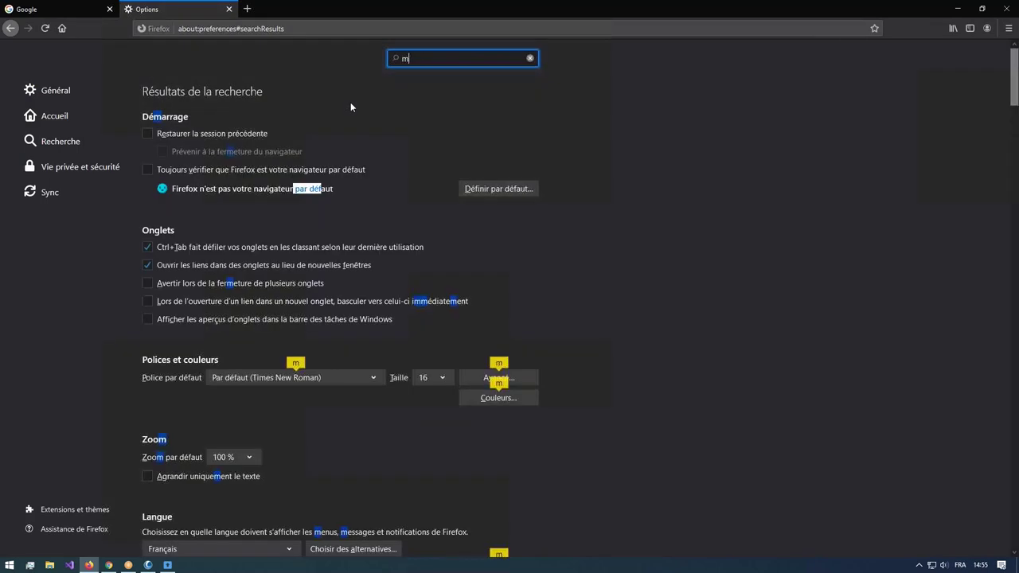
{"action": "type", "text": "ise"}
{"action": "left_click_drag", "start_coordinate": [215, 183], "coordinate": [170, 183]}
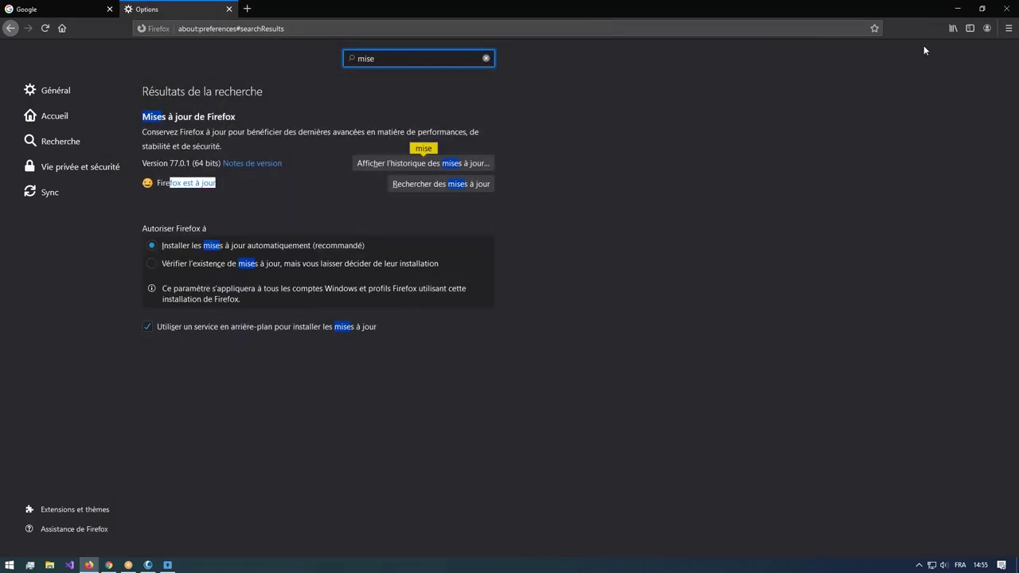
Close Firefox, Chrome's settings tab and the Chrome window showing the Filepuma results
{"action": "left_click", "coordinate": [1007, 9]}
{"action": "left_click", "coordinate": [249, 9]}
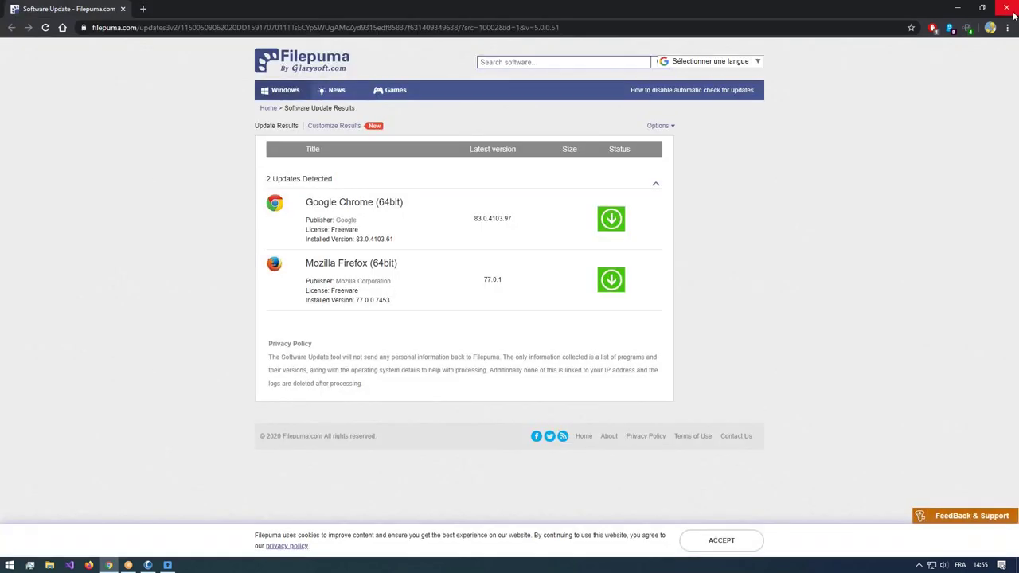
{"action": "left_click", "coordinate": [1008, 8]}
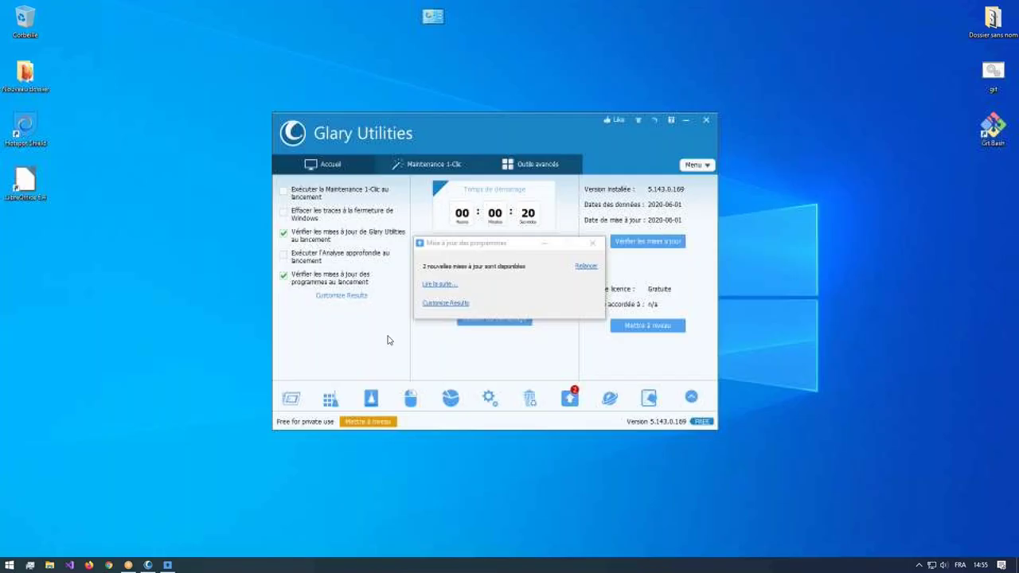
Rerun the Glary Utilities program update check and close its result window
{"action": "left_click", "coordinate": [593, 243]}
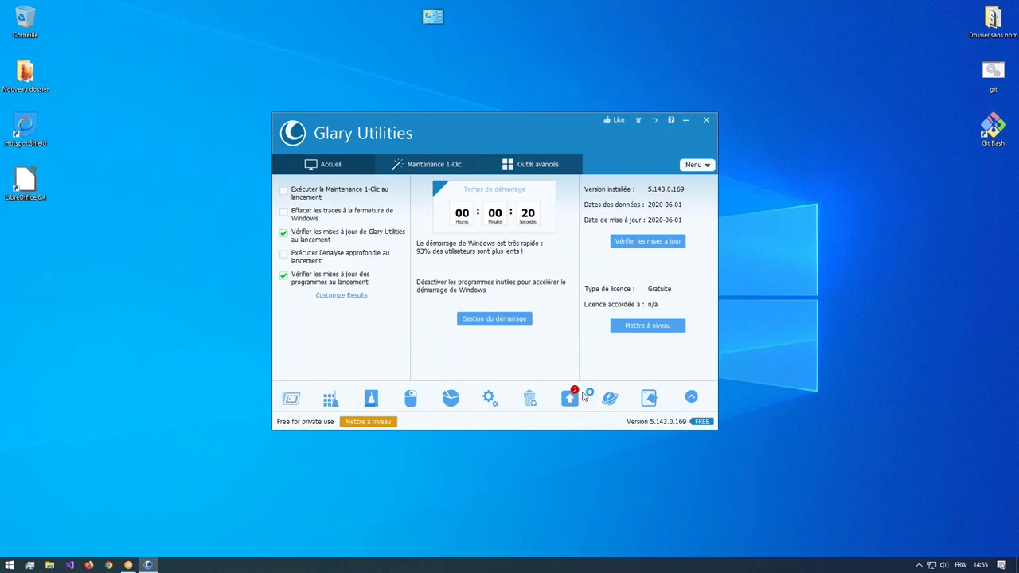
{"action": "left_click", "coordinate": [570, 398]}
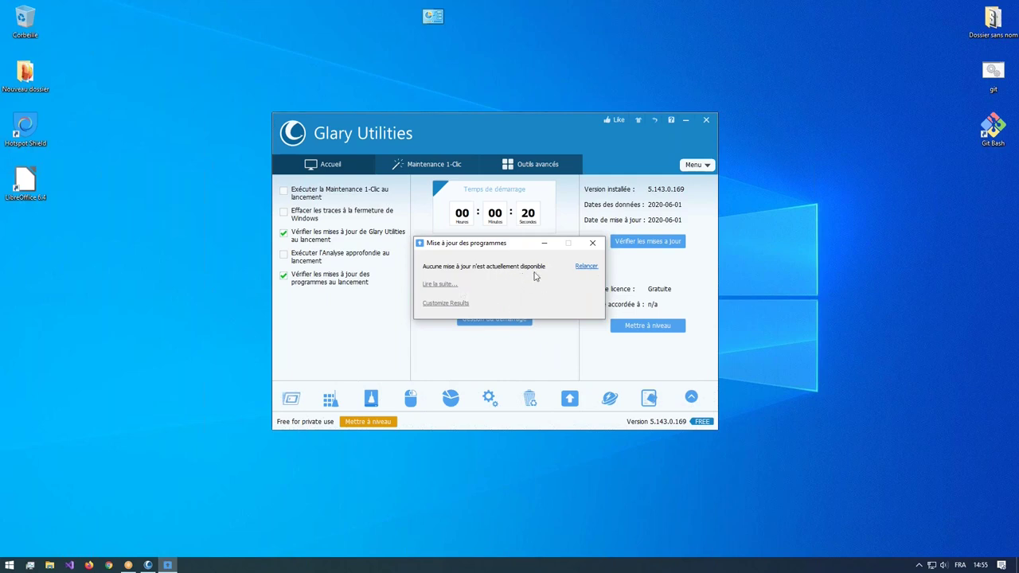
{"action": "left_click", "coordinate": [592, 245]}
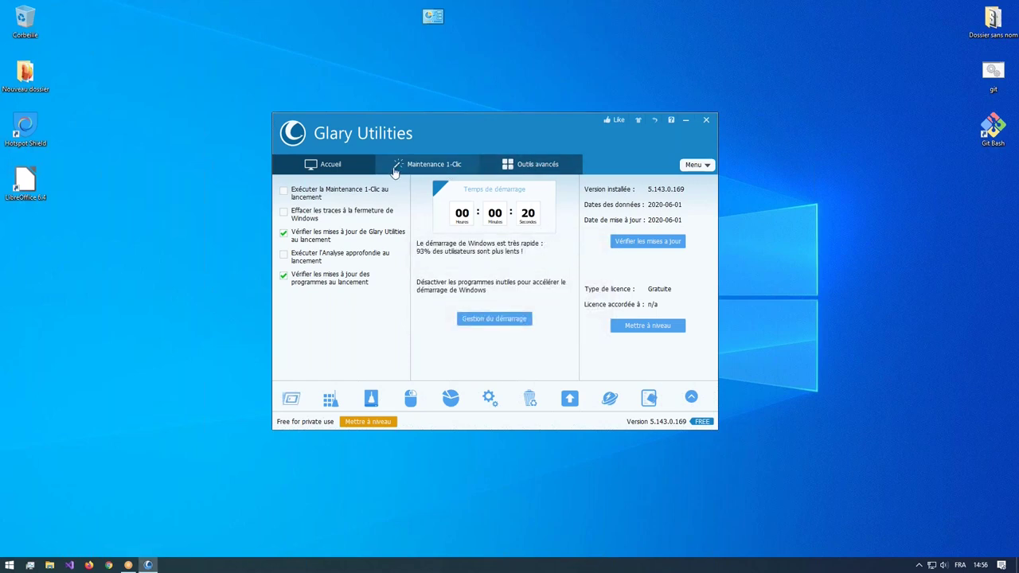
View the one-click maintenance options, launch the disk cleaner from the advanced tools and shift its window slightly
{"action": "left_click", "coordinate": [424, 167]}
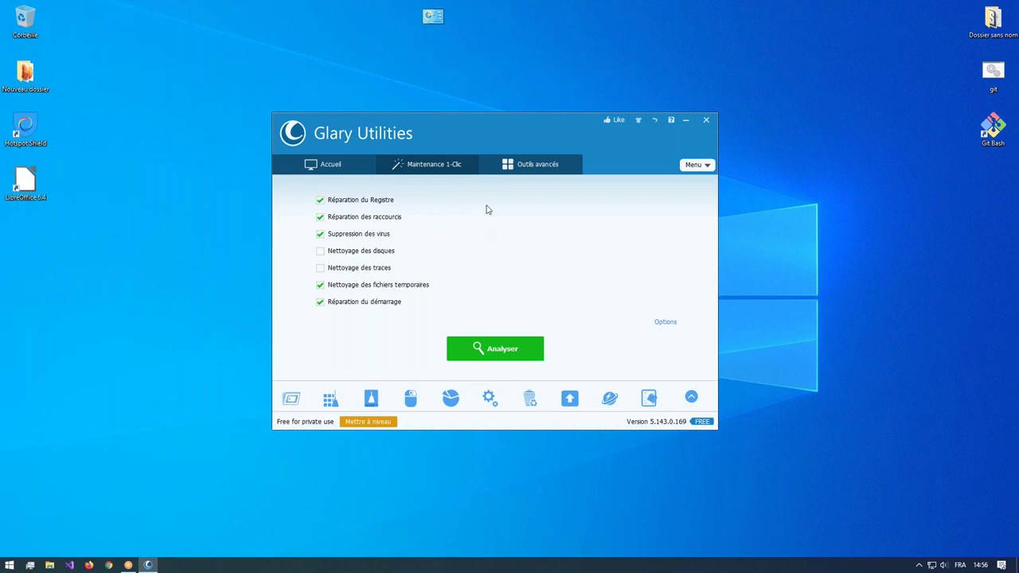
{"action": "left_click", "coordinate": [524, 167]}
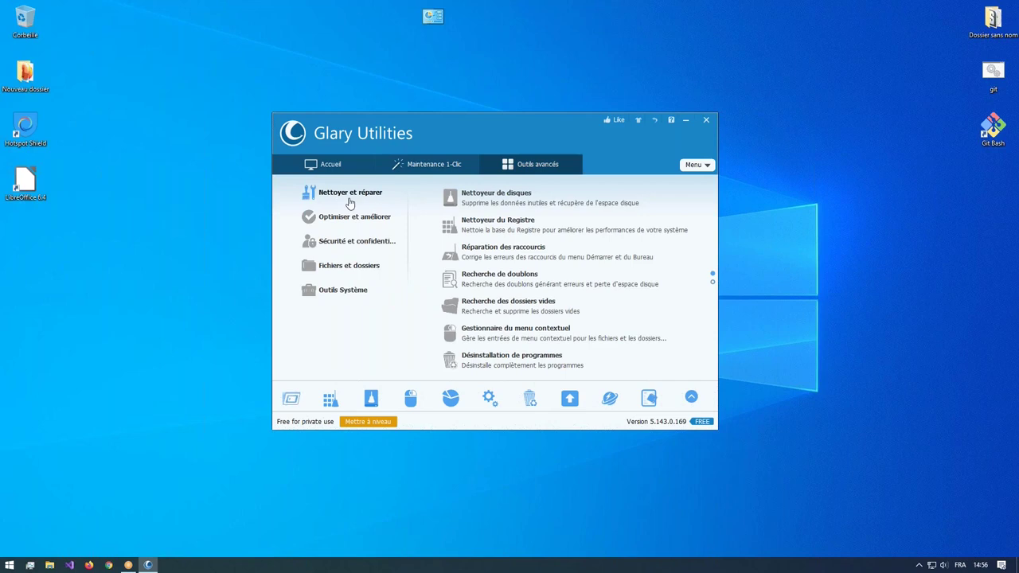
{"action": "left_click", "coordinate": [496, 197]}
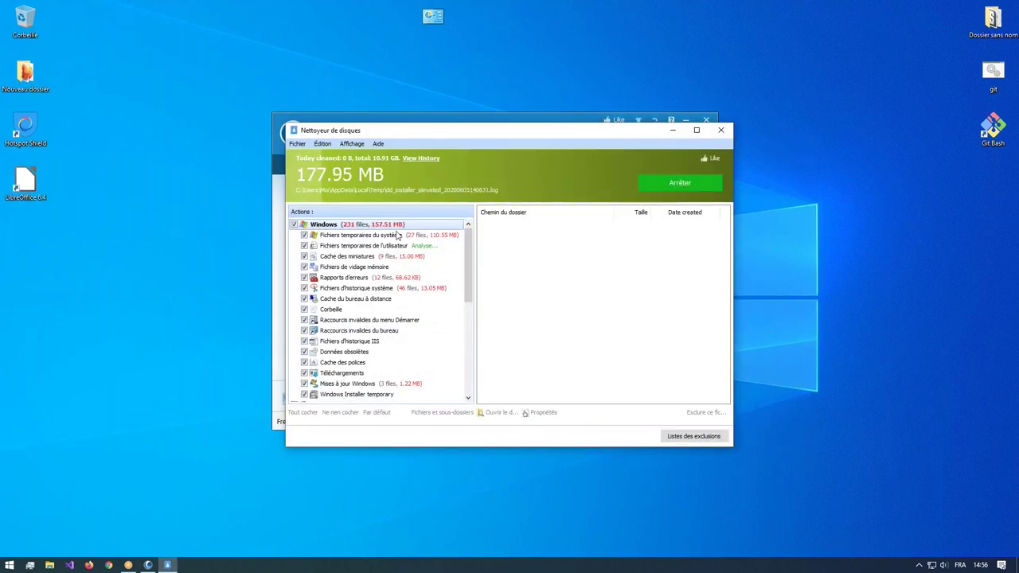
{"action": "left_click_drag", "start_coordinate": [535, 133], "coordinate": [508, 140]}
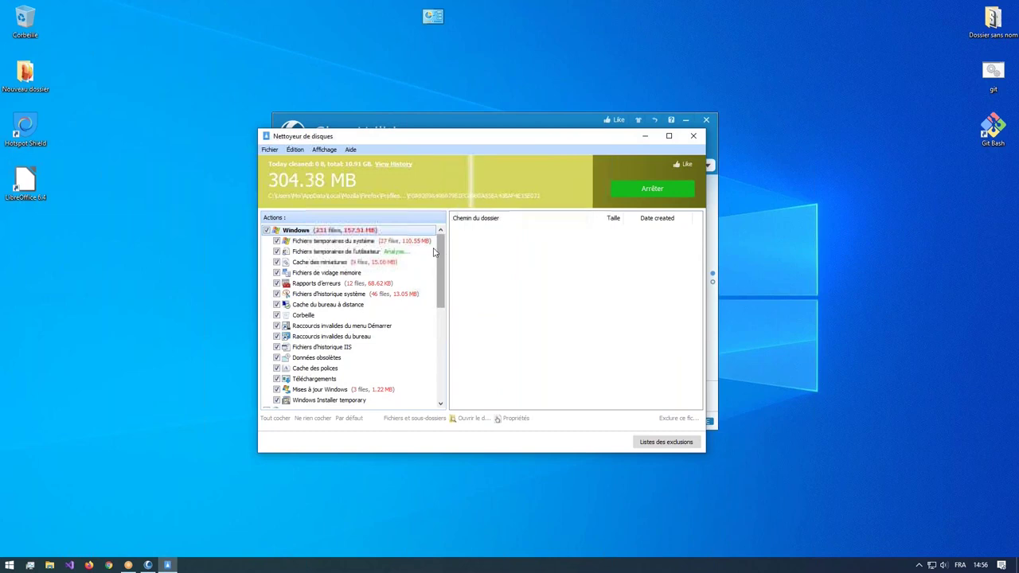
Examine the disk cleaner's Windows, browser and application categories and the files listed for cleaning
{"action": "left_click_drag", "start_coordinate": [438, 247], "coordinate": [468, 301]}
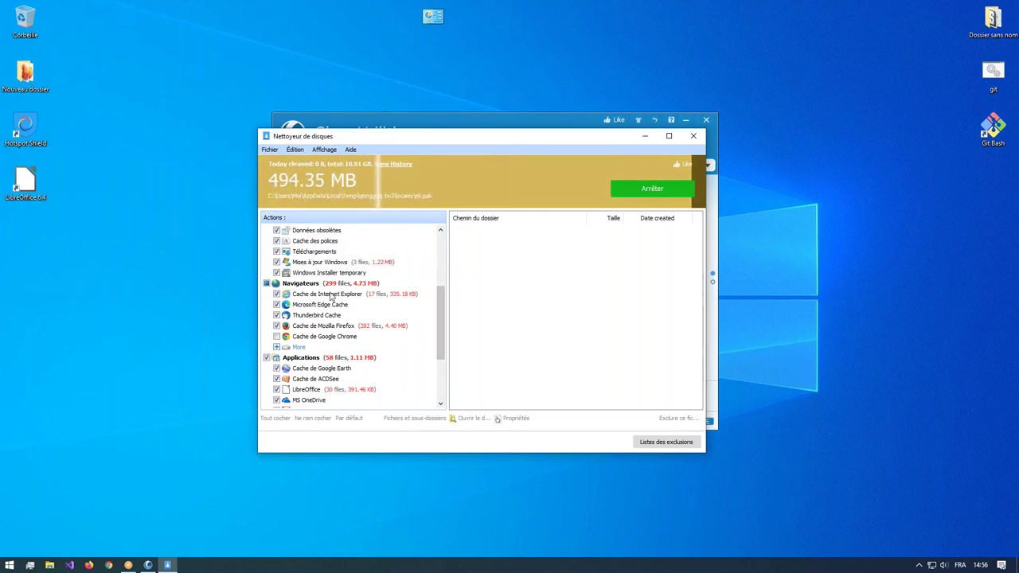
{"action": "scroll", "coordinate": [348, 273], "scroll_direction": "up", "scroll_amount": 4}
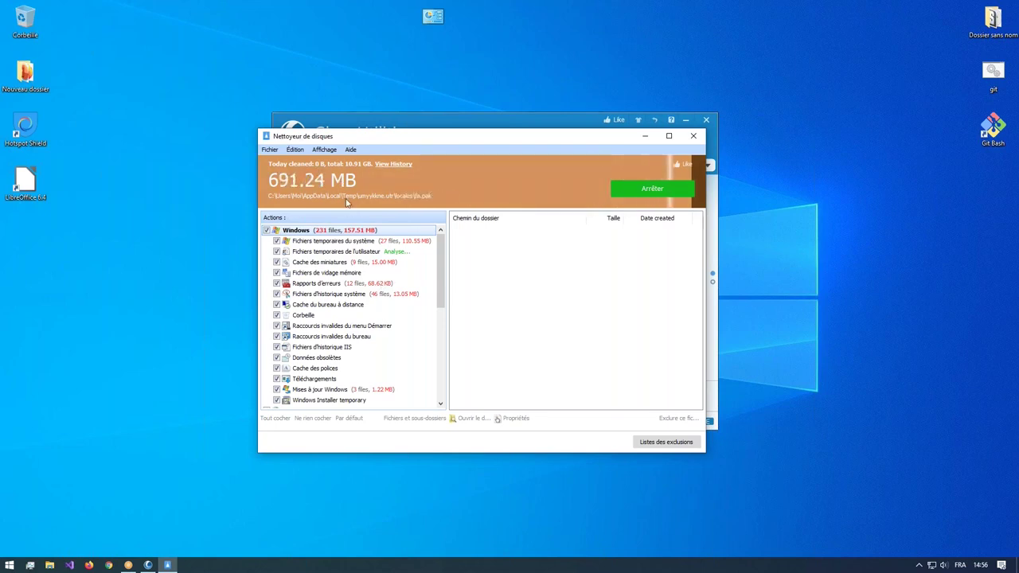
{"action": "scroll", "coordinate": [335, 305], "scroll_direction": "down", "scroll_amount": 2}
{"action": "scroll", "coordinate": [335, 305], "scroll_direction": "down", "scroll_amount": 4}
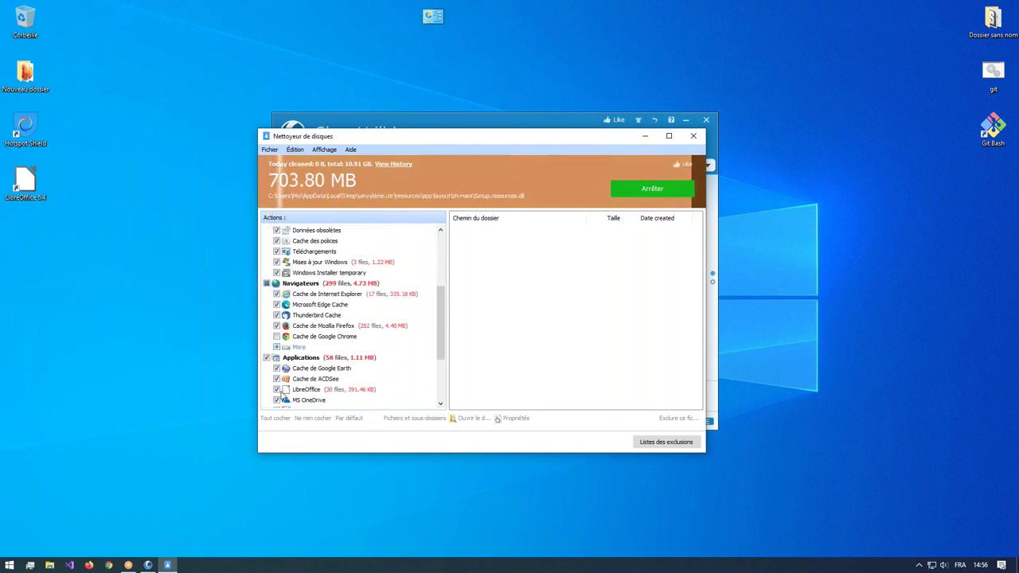
{"action": "scroll", "coordinate": [343, 318], "scroll_direction": "up", "scroll_amount": 6}
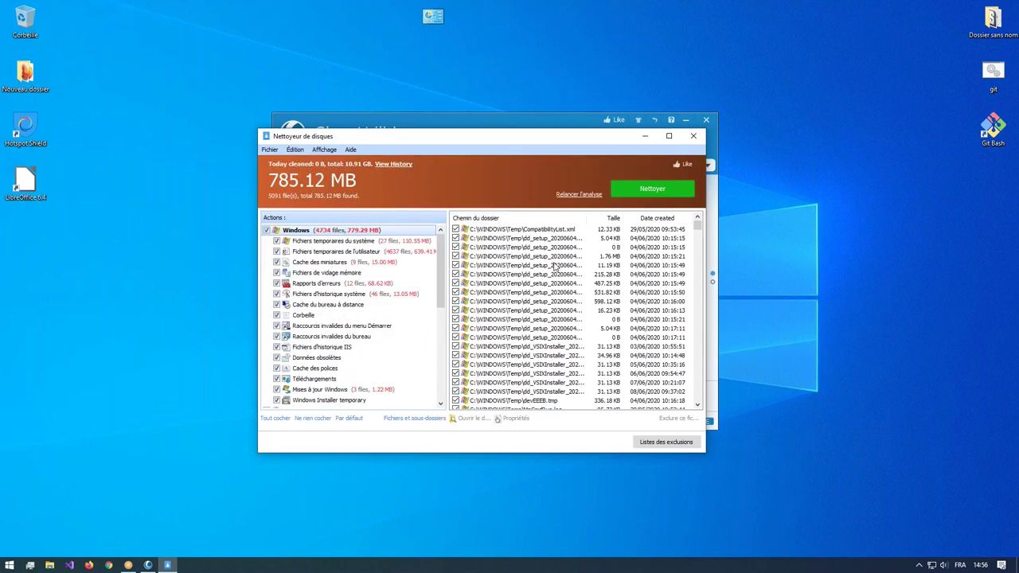
{"action": "scroll", "coordinate": [633, 274], "scroll_direction": "down", "scroll_amount": 1}
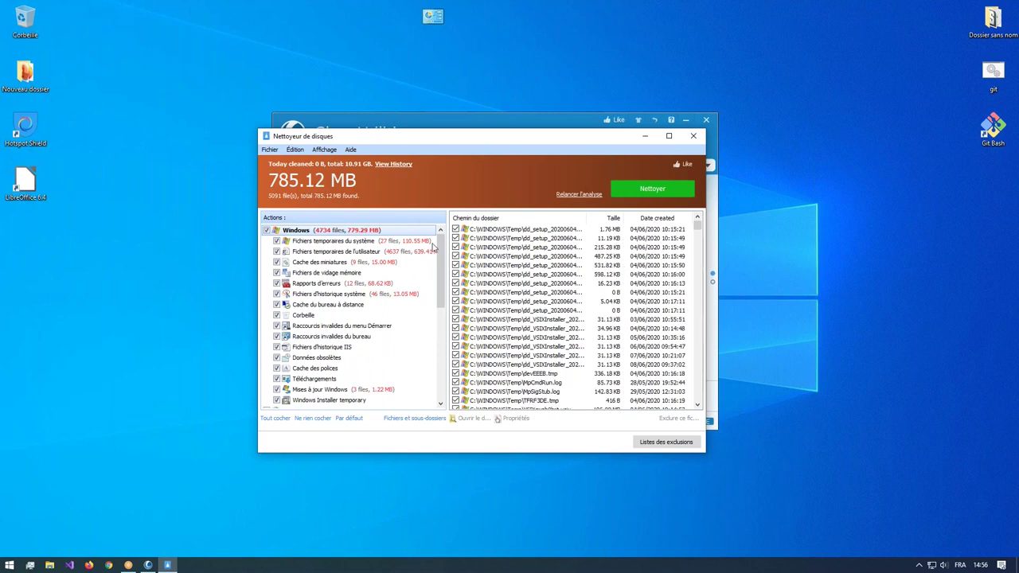
{"action": "mouse_move", "coordinate": [436, 238]}
{"action": "left_mouse_down"}
{"action": "mouse_move", "coordinate": [434, 344]}
{"action": "mouse_move", "coordinate": [440, 239]}
{"action": "left_mouse_up"}
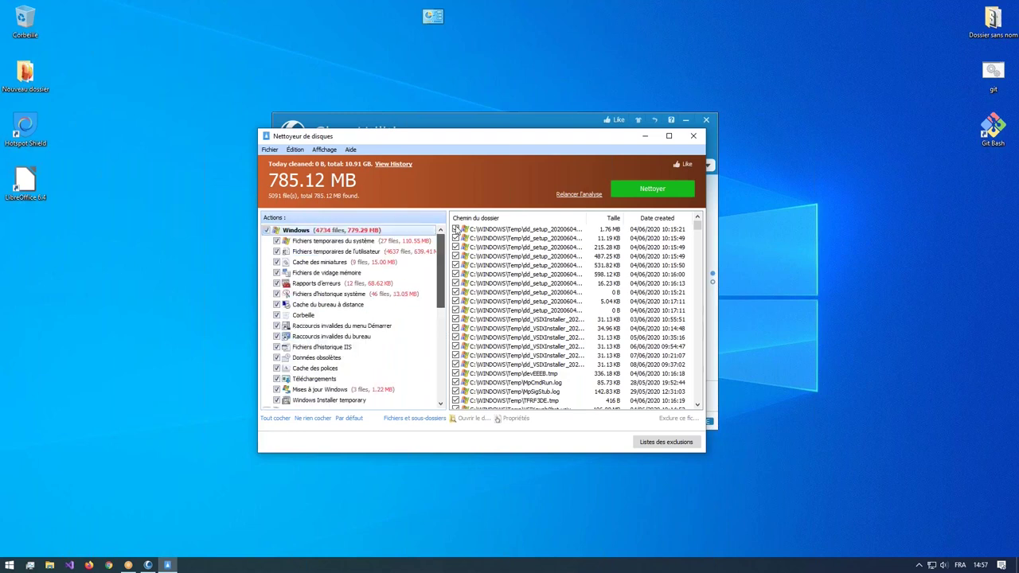
Clean all the junk files listed in the disk cleaner and close its window
{"action": "left_click_drag", "start_coordinate": [436, 286], "coordinate": [438, 263]}
{"action": "left_click", "coordinate": [652, 188]}
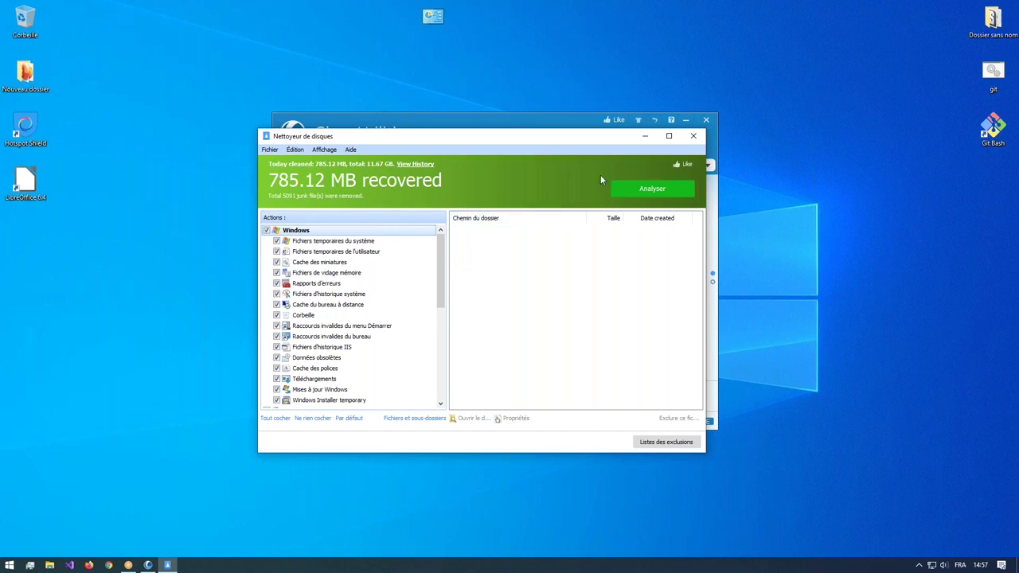
{"action": "left_click", "coordinate": [690, 138]}
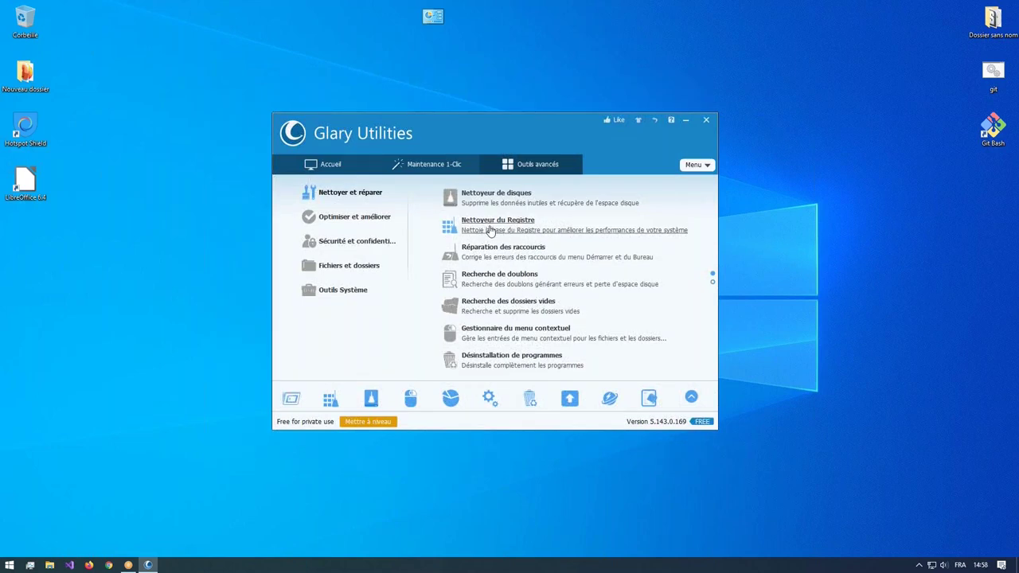
Scan the registry with the registry cleaner, repair the detected problems and close its window
{"action": "left_click", "coordinate": [491, 230]}
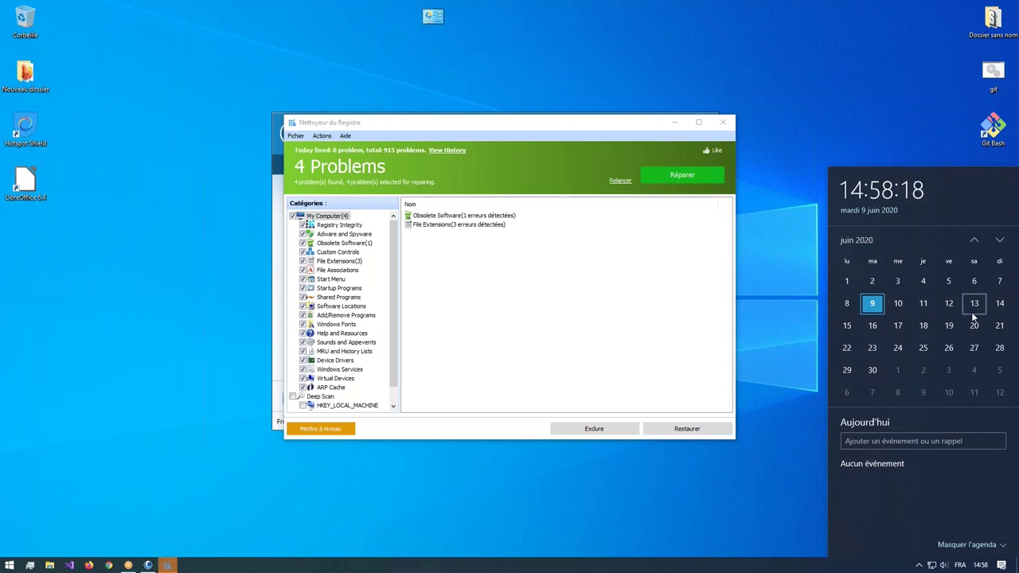
{"action": "left_click", "coordinate": [570, 326]}
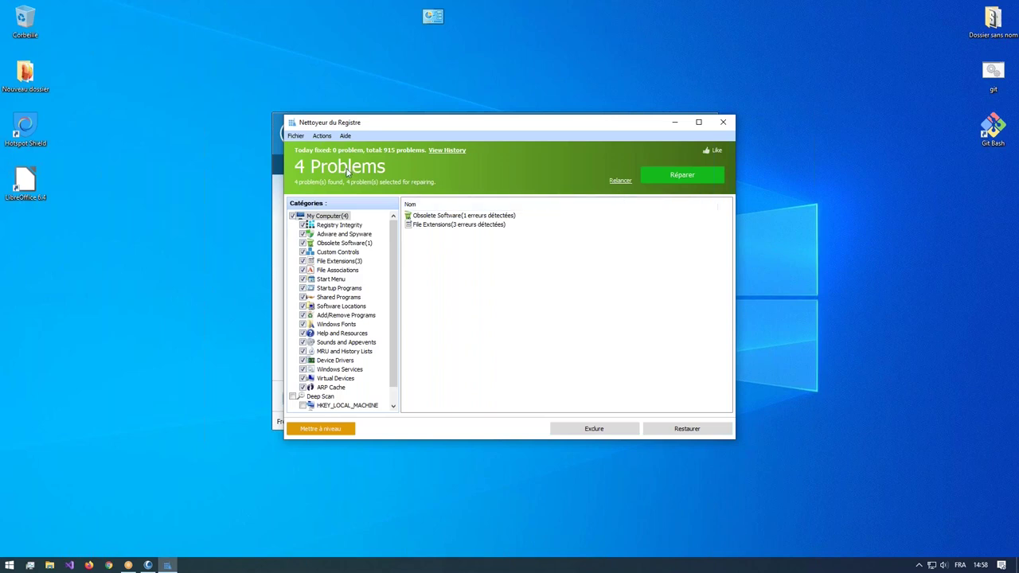
{"action": "left_click", "coordinate": [682, 177]}
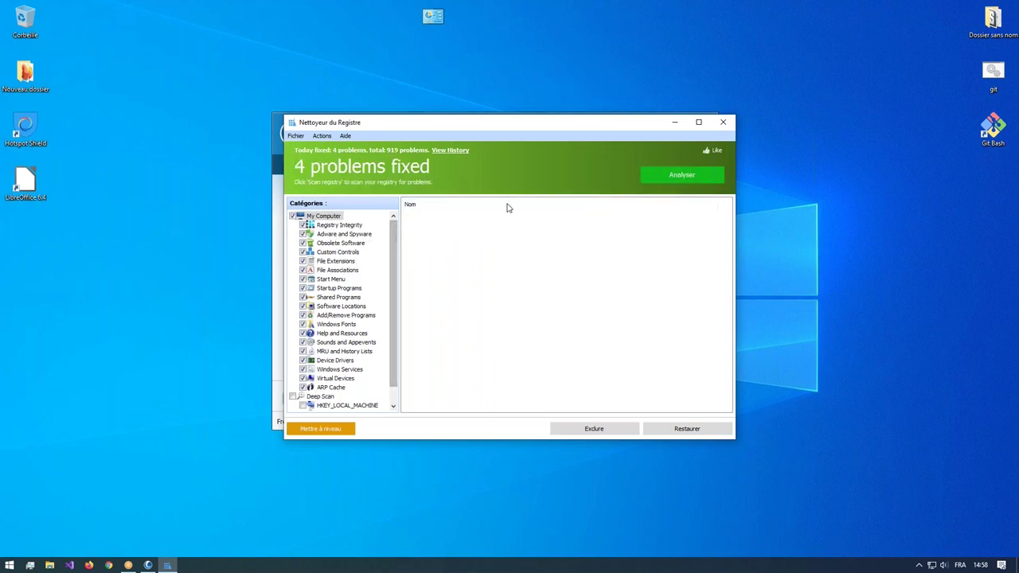
{"action": "left_click", "coordinate": [723, 123]}
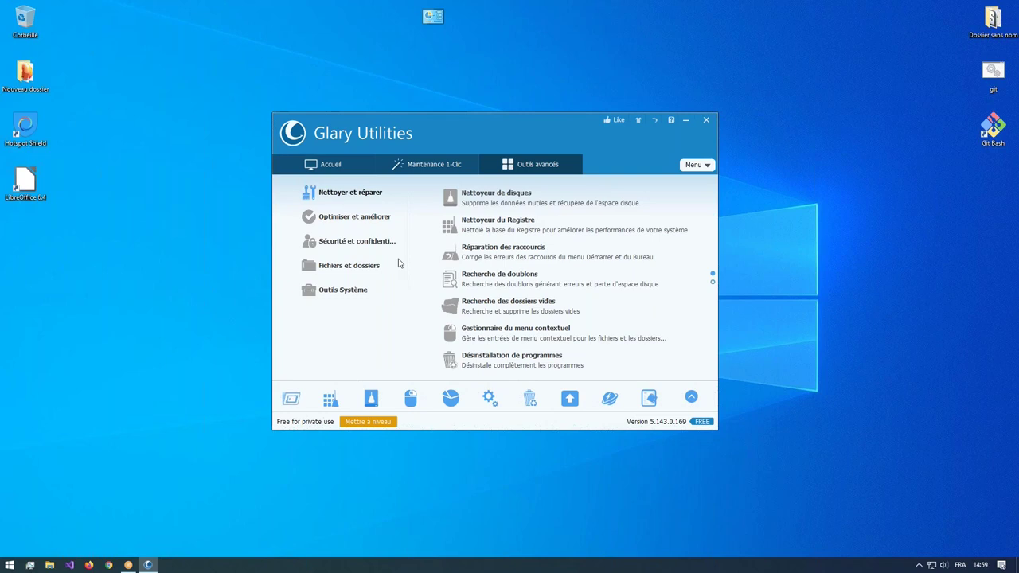
Switch to Windows Settings and check for system updates on the Windows Update page of the update and security category
{"action": "left_click", "coordinate": [9, 564]}
{"action": "left_click", "coordinate": [48, 514]}
{"action": "left_click", "coordinate": [492, 296]}
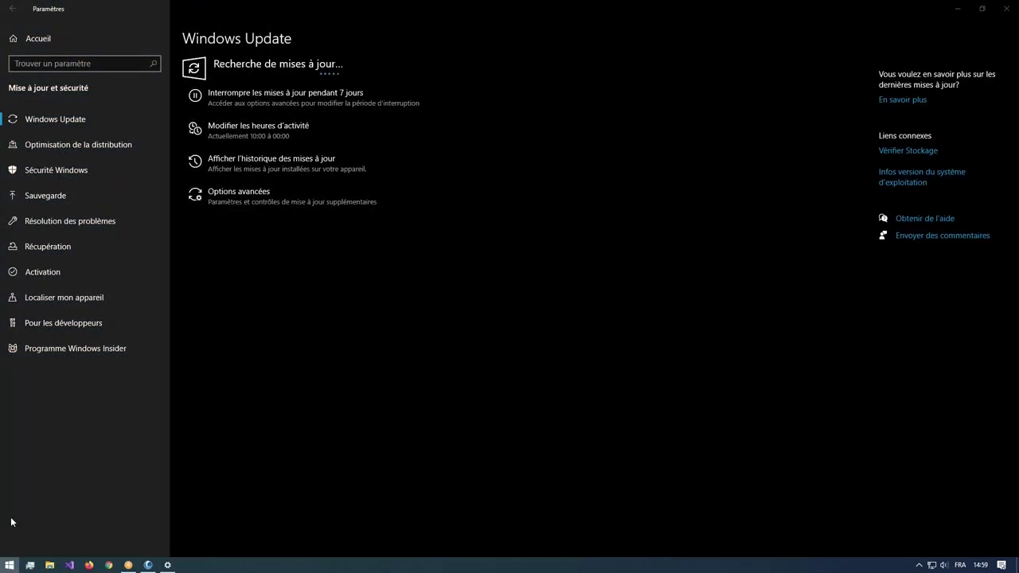
{"action": "left_click", "coordinate": [13, 519]}
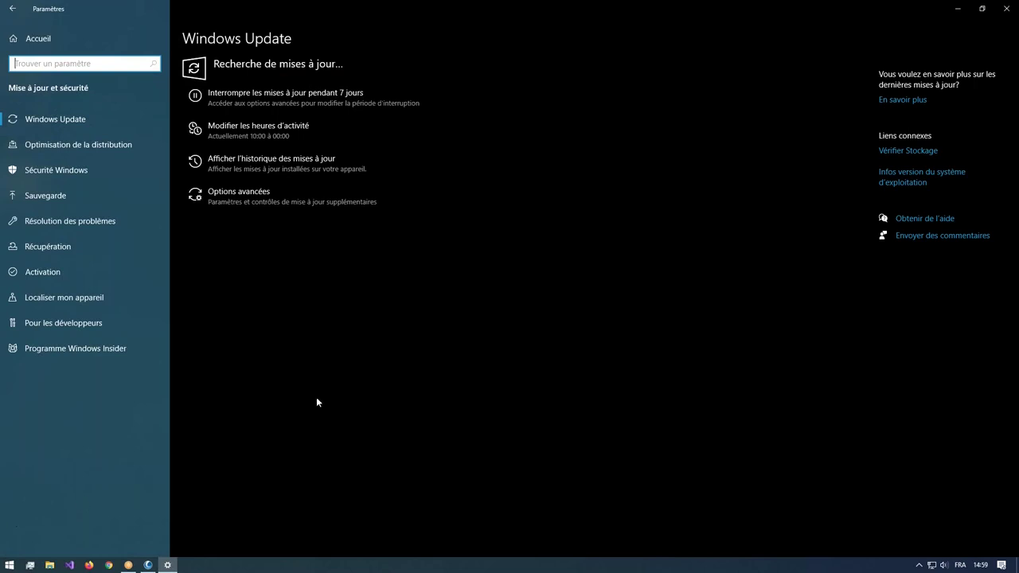
{"action": "left_click", "coordinate": [36, 38]}
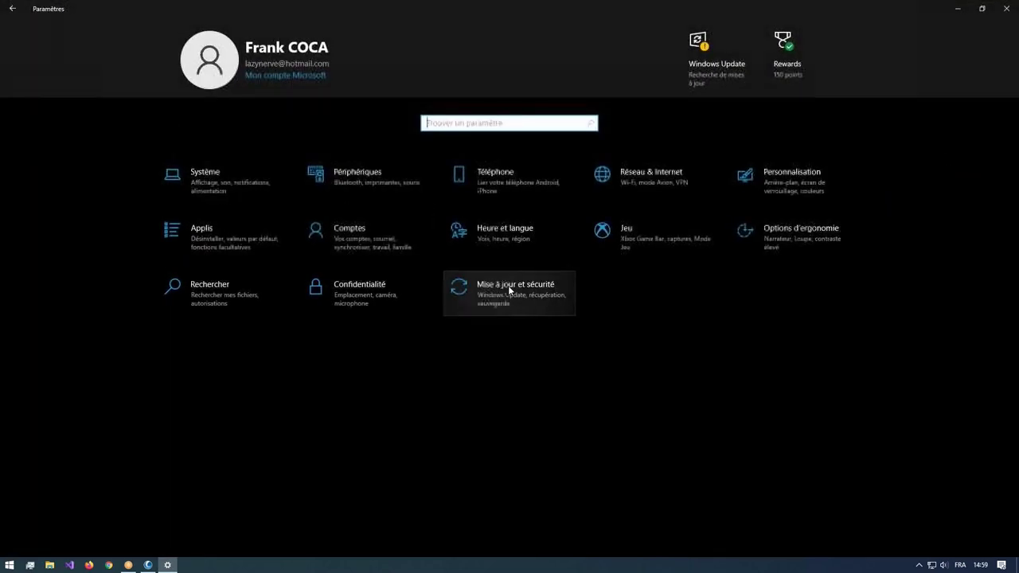
{"action": "left_click", "coordinate": [534, 307]}
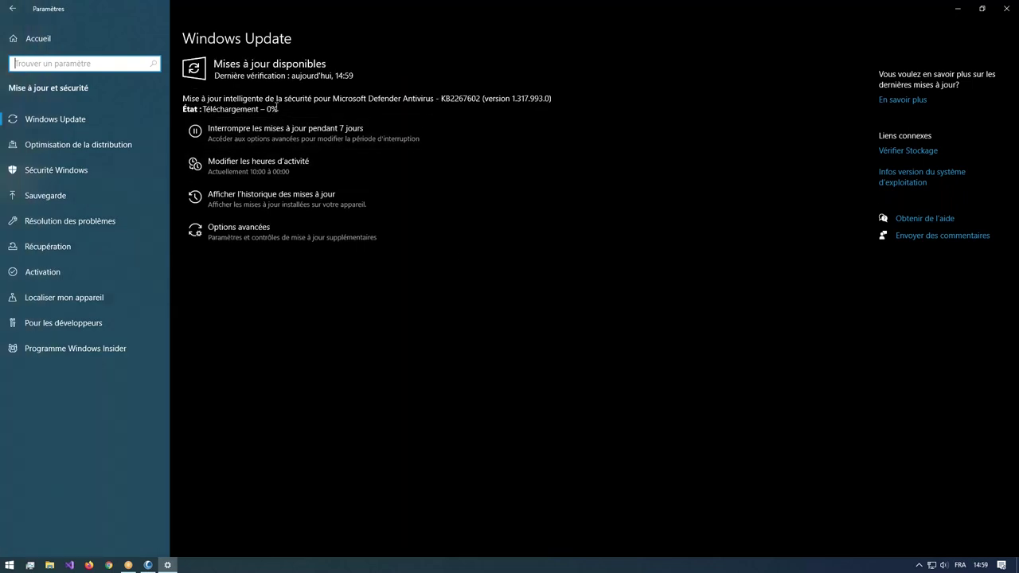
{"action": "left_click_drag", "start_coordinate": [259, 99], "coordinate": [519, 104]}
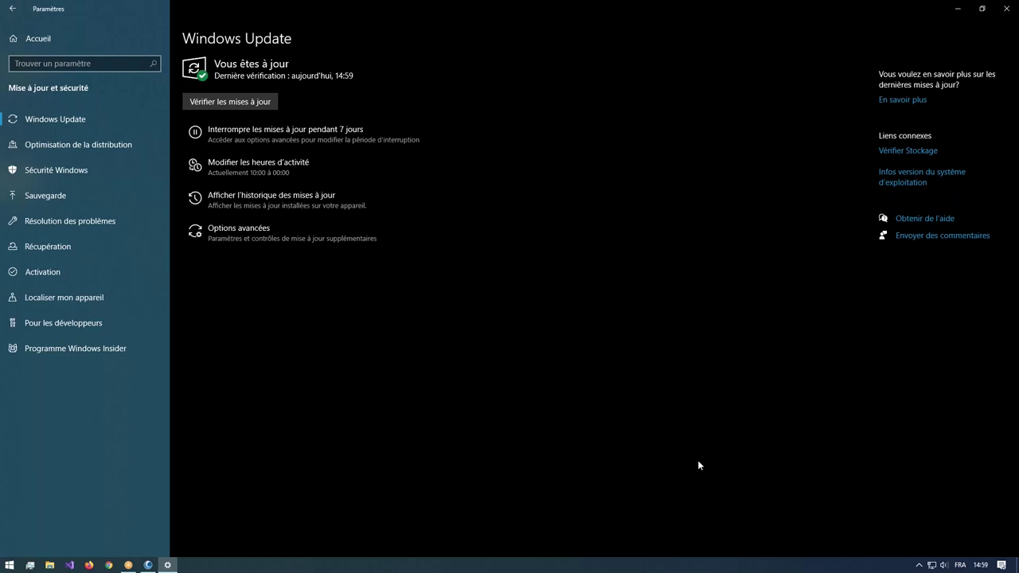
{"action": "left_click", "coordinate": [919, 565]}
{"action": "left_click", "coordinate": [919, 565]}
{"action": "left_click", "coordinate": [148, 565]}
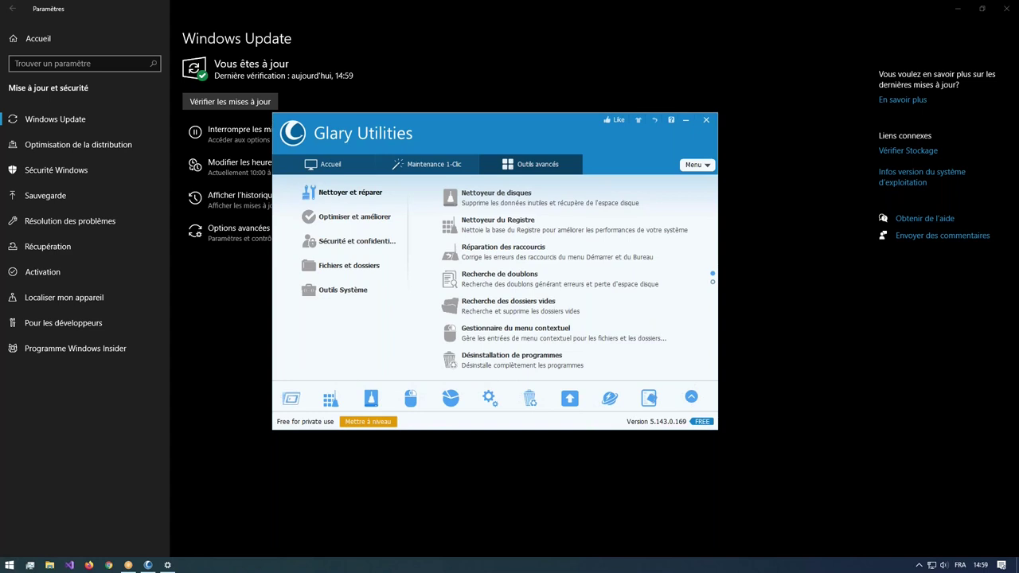
{"action": "right_click", "coordinate": [408, 570]}
{"action": "right_click", "coordinate": [388, 569]}
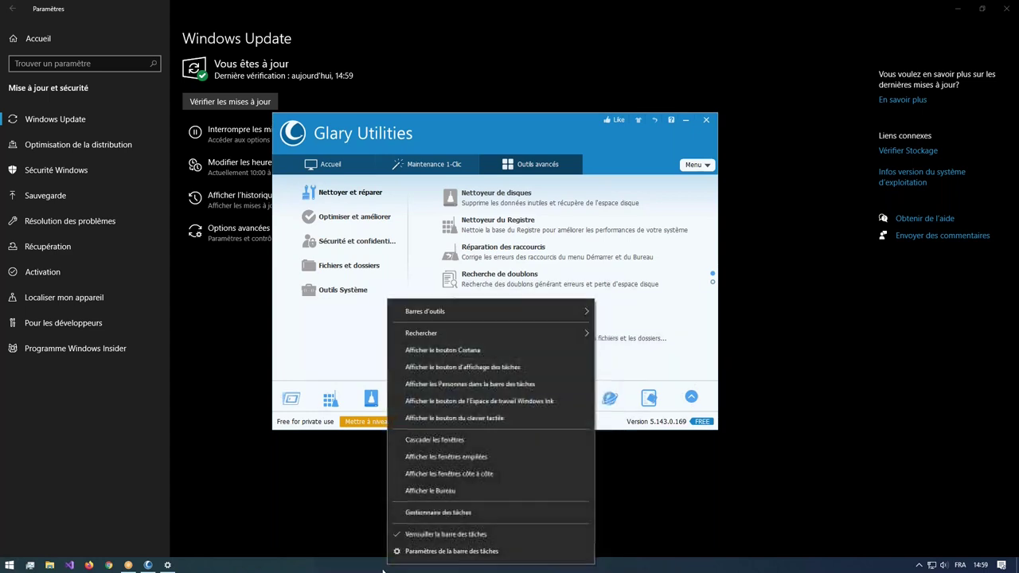
{"action": "left_click", "coordinate": [302, 570]}
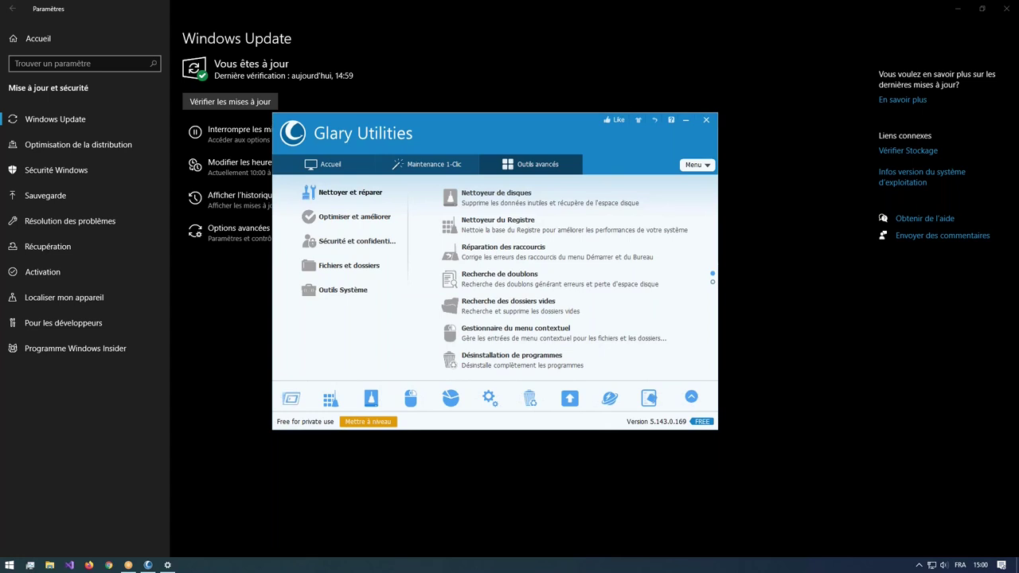
Switch to Task Manager, view its startup programs, widen the name column and sort the list by publisher
{"action": "right_click", "coordinate": [602, 567]}
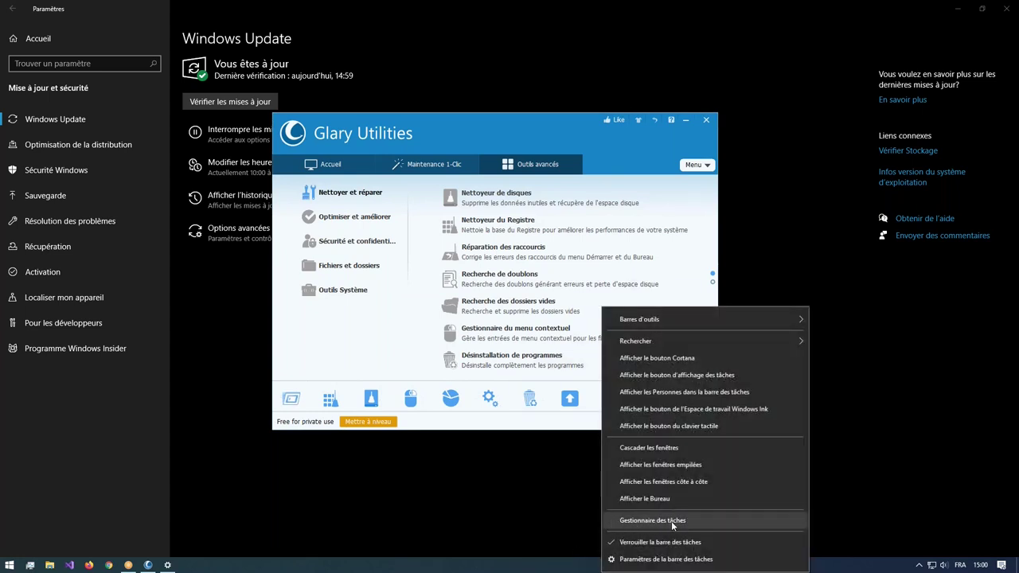
{"action": "left_click", "coordinate": [614, 522]}
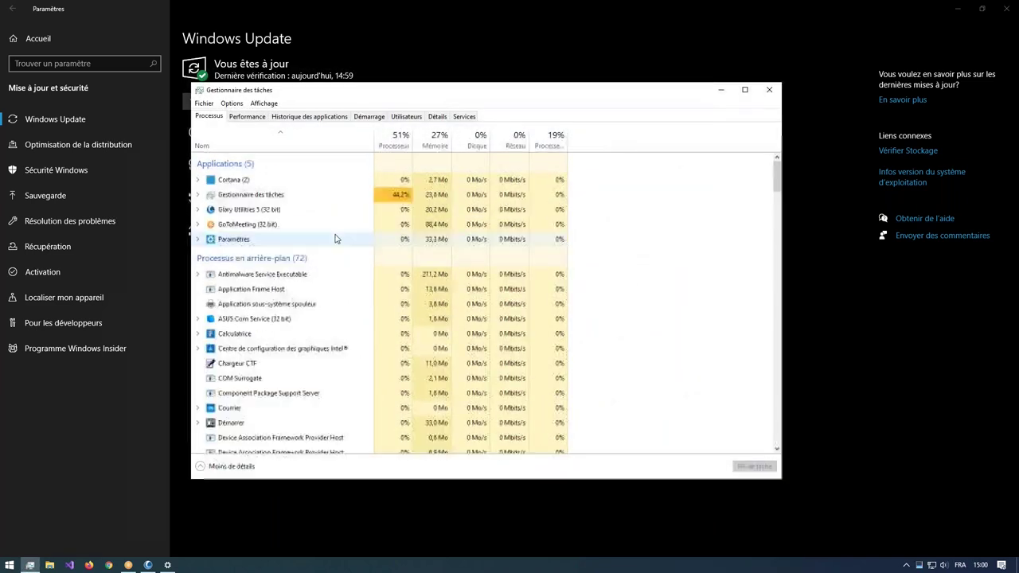
{"action": "left_click_drag", "start_coordinate": [342, 95], "coordinate": [307, 93]}
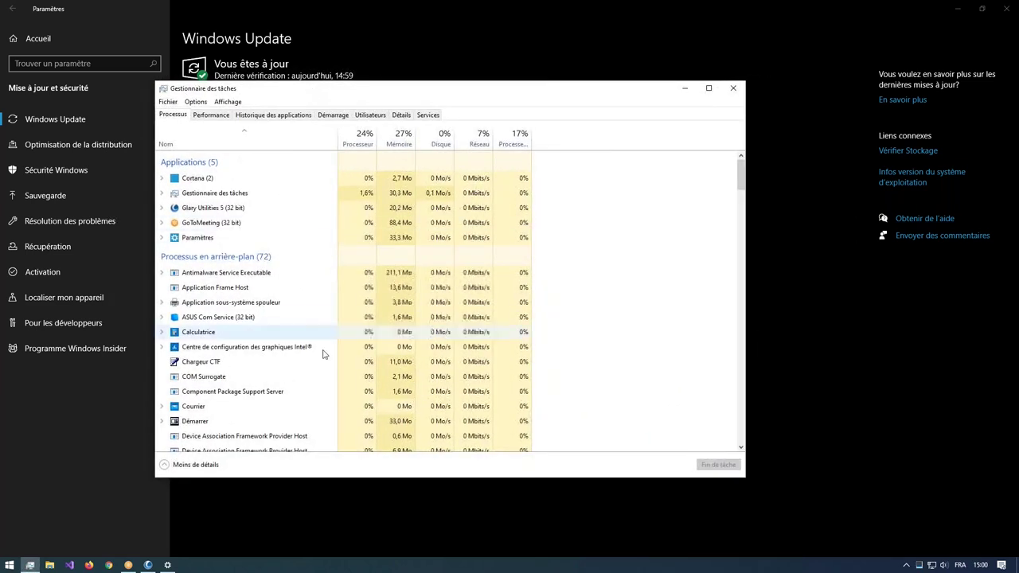
{"action": "left_click", "coordinate": [332, 116]}
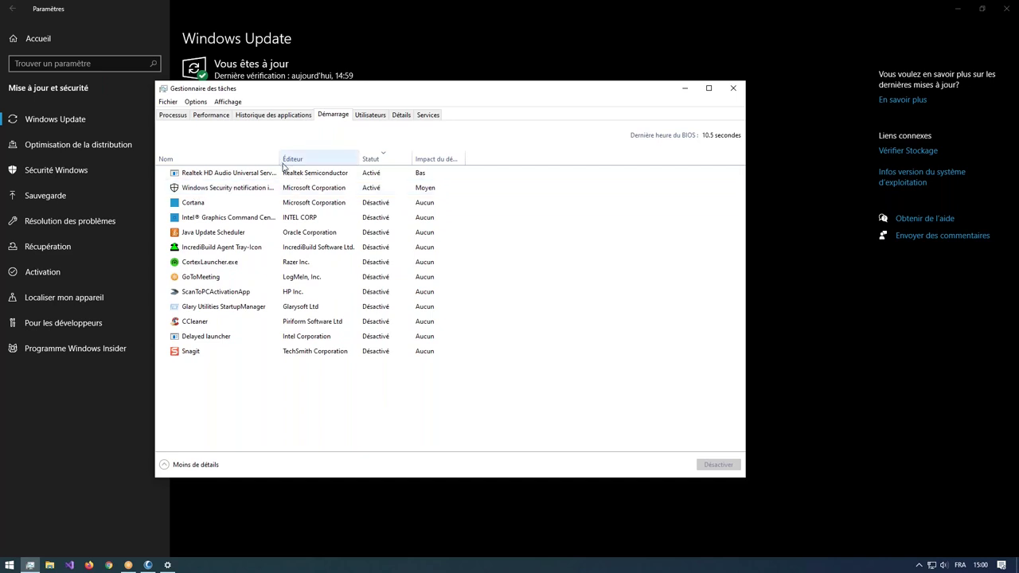
{"action": "left_click_drag", "start_coordinate": [281, 159], "coordinate": [336, 161]}
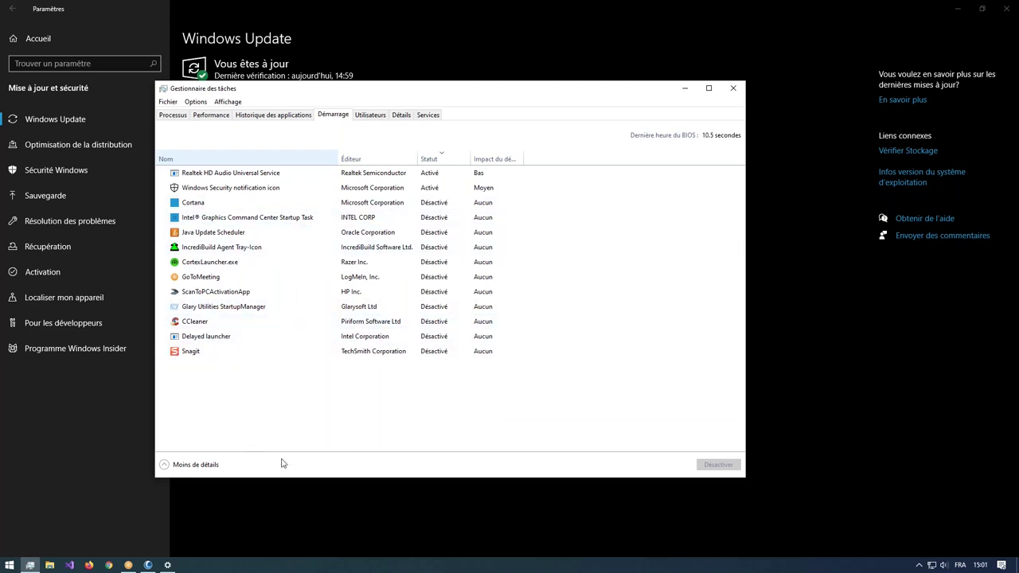
{"action": "left_click", "coordinate": [388, 158]}
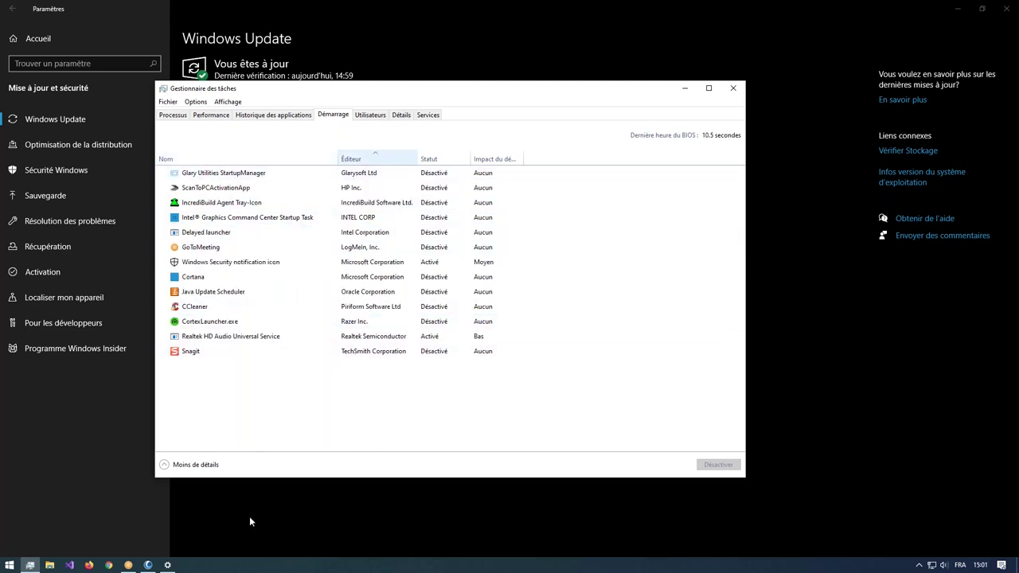
Switch to Glary Utilities, launch the startup manager from the optimization tools and display its startup programs
{"action": "left_click", "coordinate": [148, 565]}
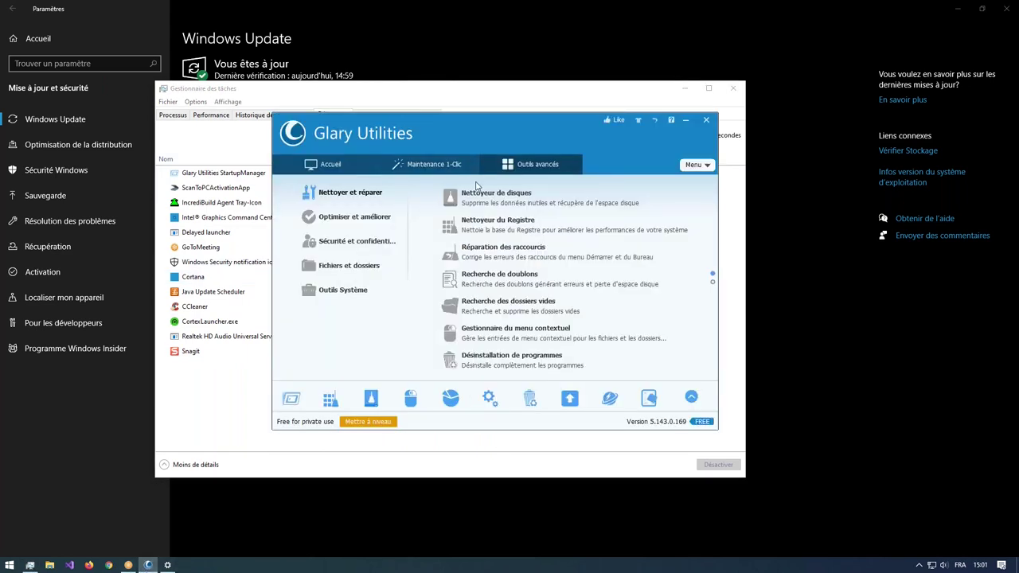
{"action": "left_click", "coordinate": [337, 222]}
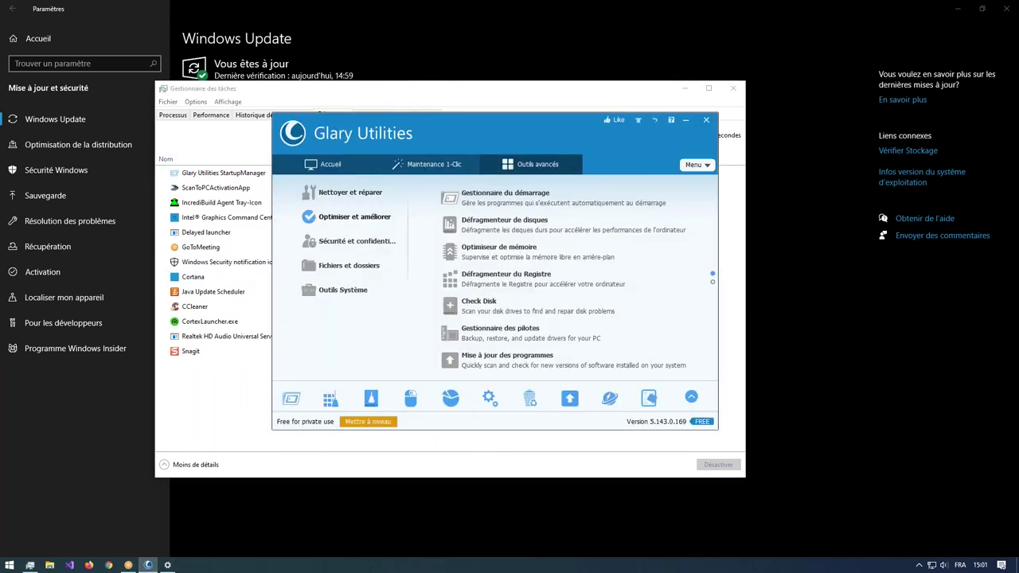
{"action": "left_click", "coordinate": [352, 201]}
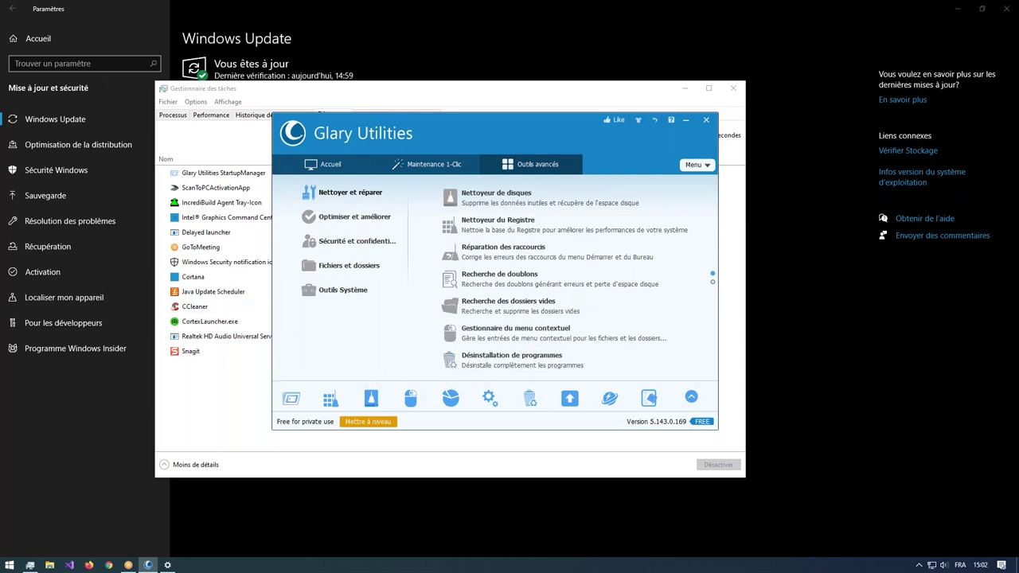
{"action": "left_click", "coordinate": [314, 220]}
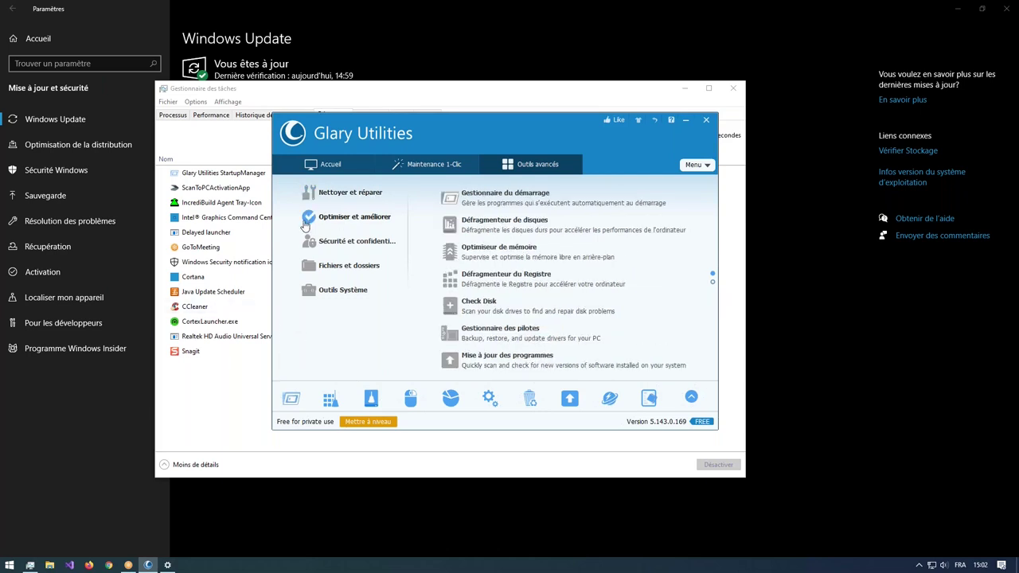
{"action": "left_click", "coordinate": [508, 204]}
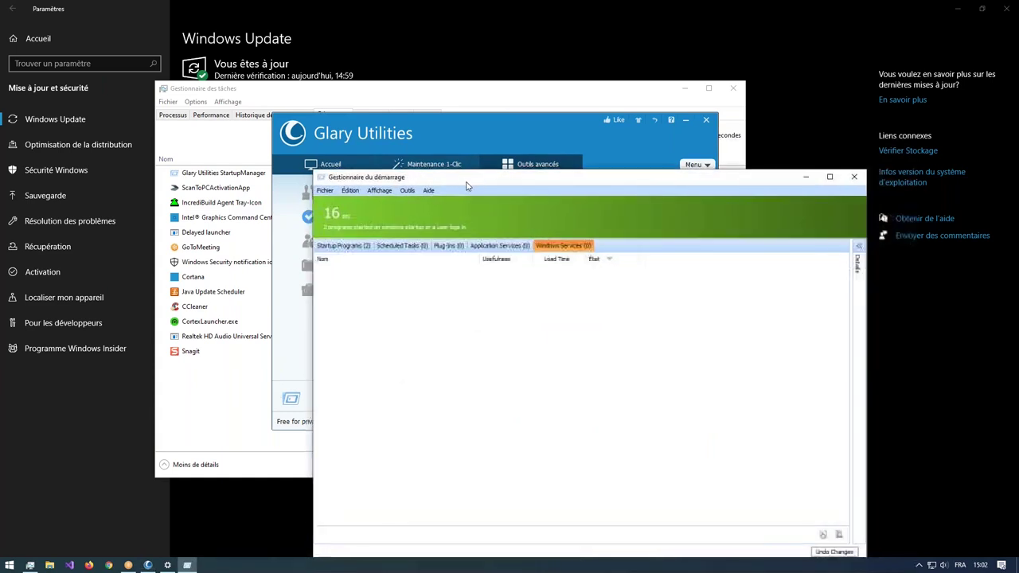
{"action": "left_click", "coordinate": [141, 199]}
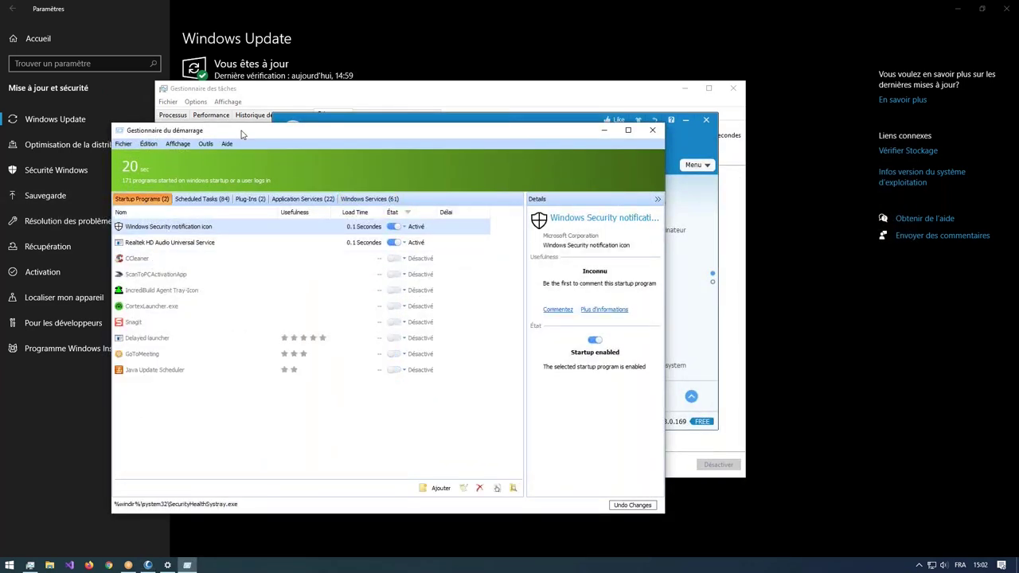
{"action": "left_click_drag", "start_coordinate": [243, 136], "coordinate": [288, 148]}
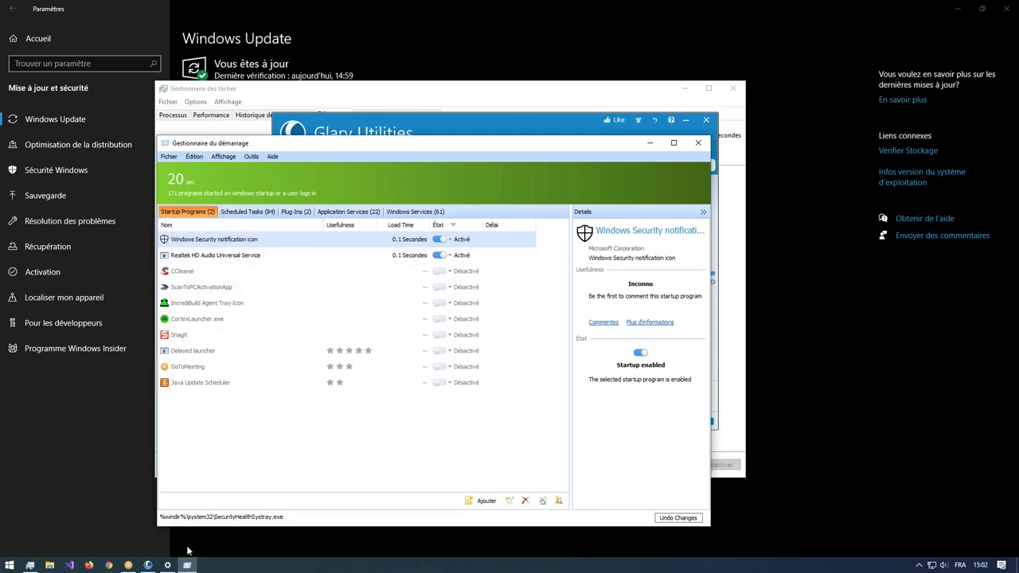
Switch to Task Manager, sort its startup list by status and place its window beside the startup manager's list for comparison
{"action": "left_click", "coordinate": [29, 565]}
{"action": "left_click_drag", "start_coordinate": [334, 97], "coordinate": [438, 162]}
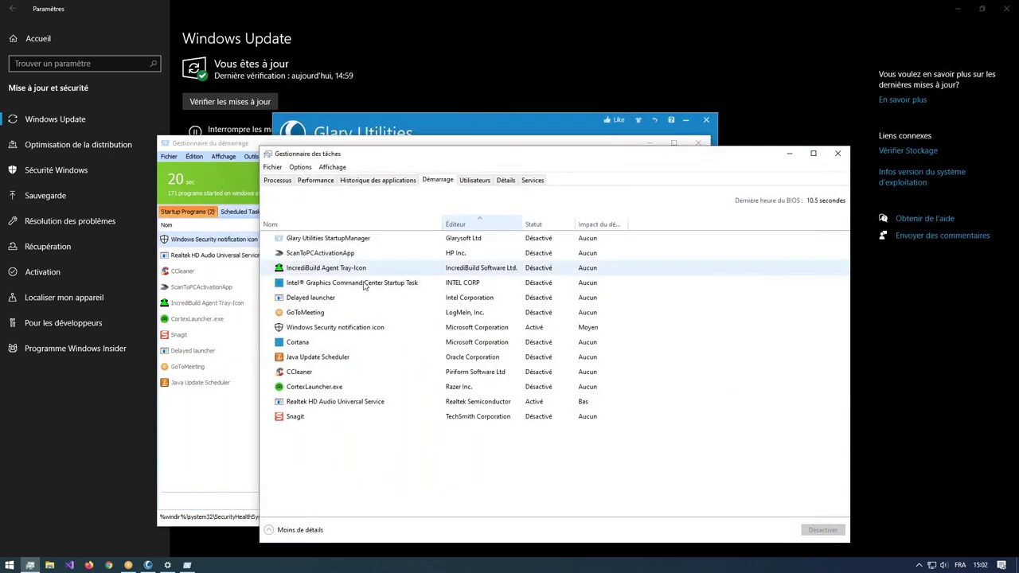
{"action": "left_click", "coordinate": [559, 227]}
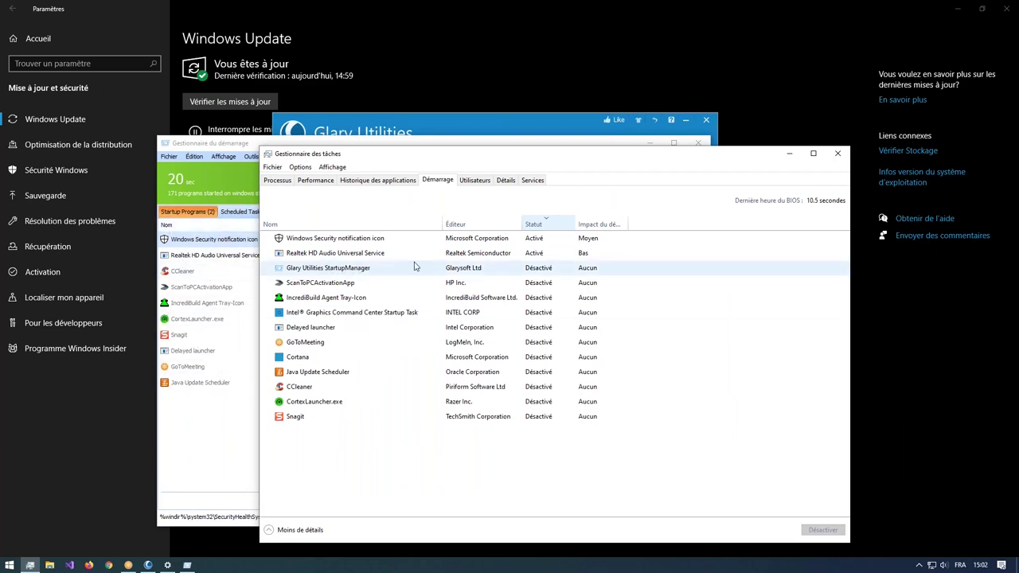
{"action": "left_click_drag", "start_coordinate": [344, 158], "coordinate": [385, 192]}
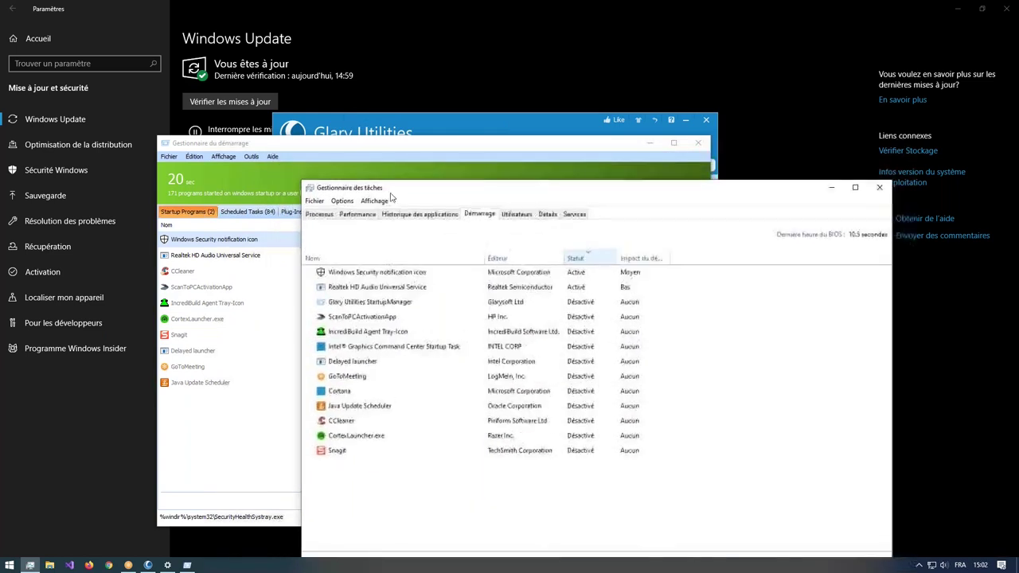
Switch to the startup manager and view the details of the Delayed launcher and Windows Security notification icon entries
{"action": "left_click", "coordinate": [347, 147]}
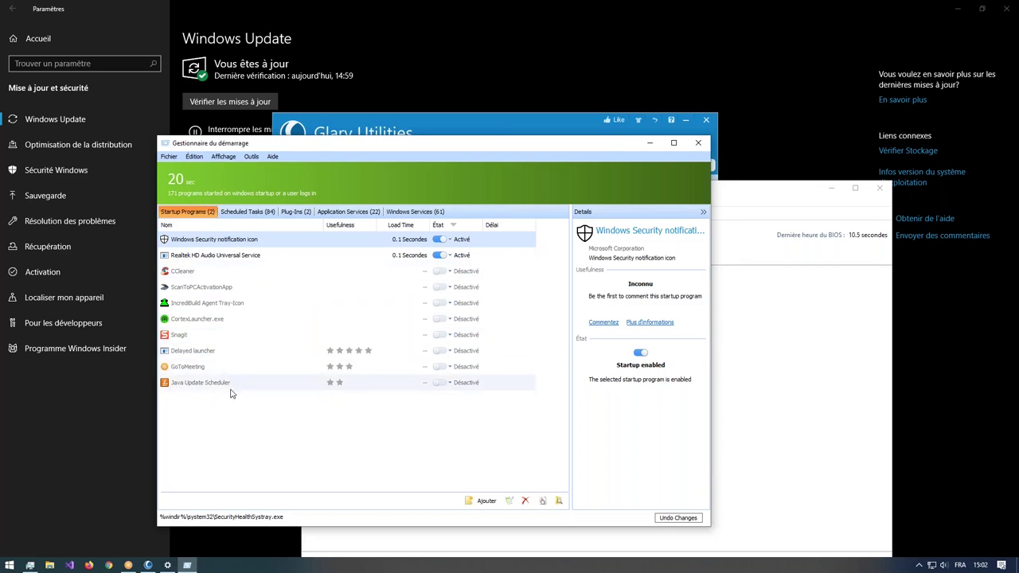
{"action": "left_click", "coordinate": [234, 354]}
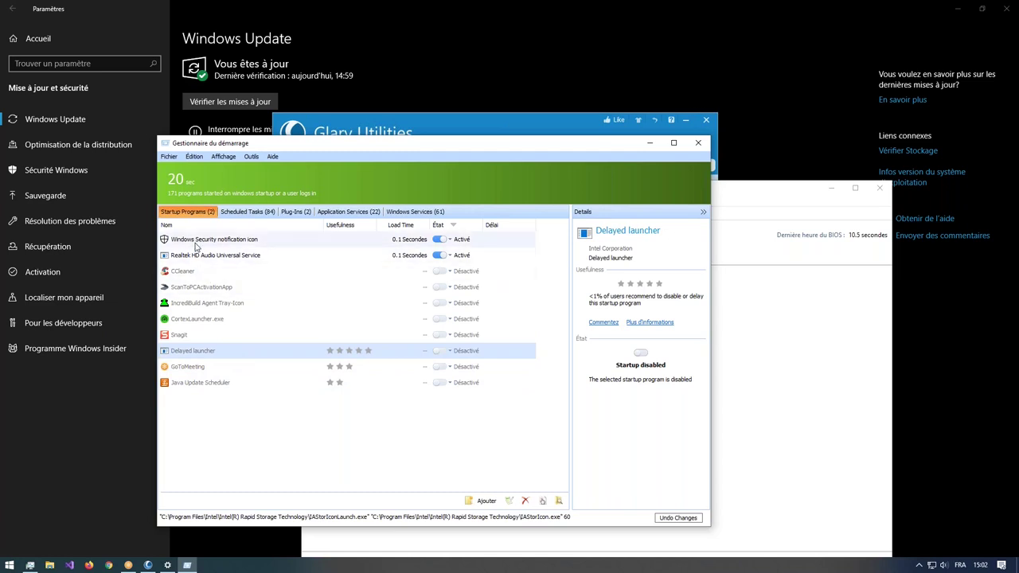
{"action": "left_click", "coordinate": [239, 239]}
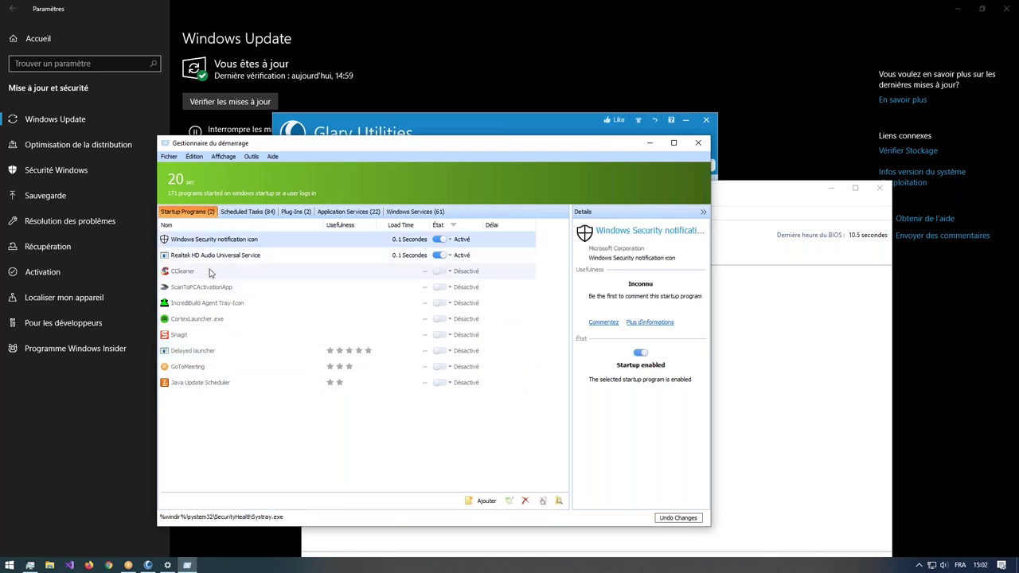
Examine the full list of scheduled tasks in the startup manager and return to its startup programs
{"action": "left_click", "coordinate": [245, 213]}
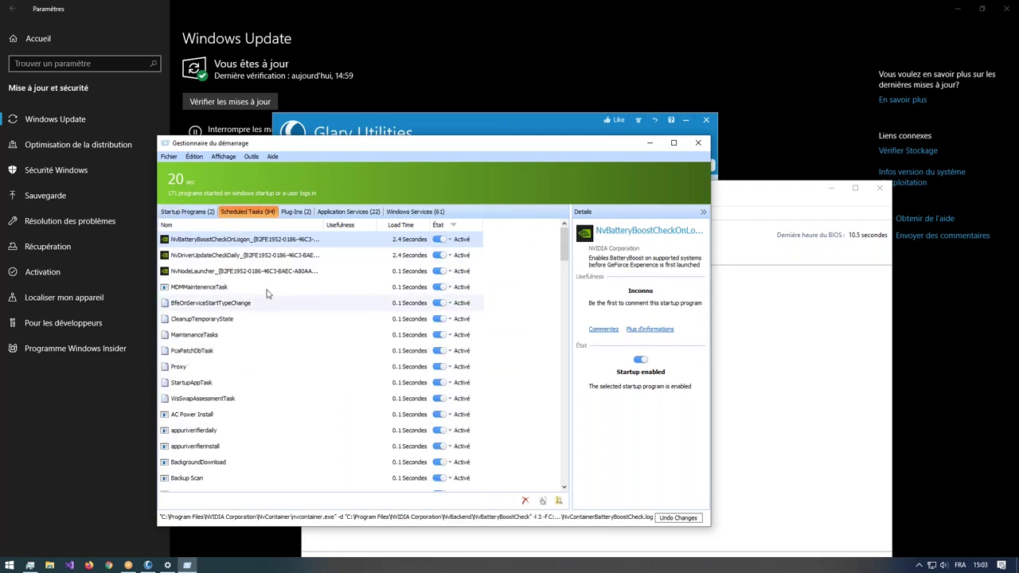
{"action": "scroll", "coordinate": [193, 299], "scroll_direction": "down", "scroll_amount": 10}
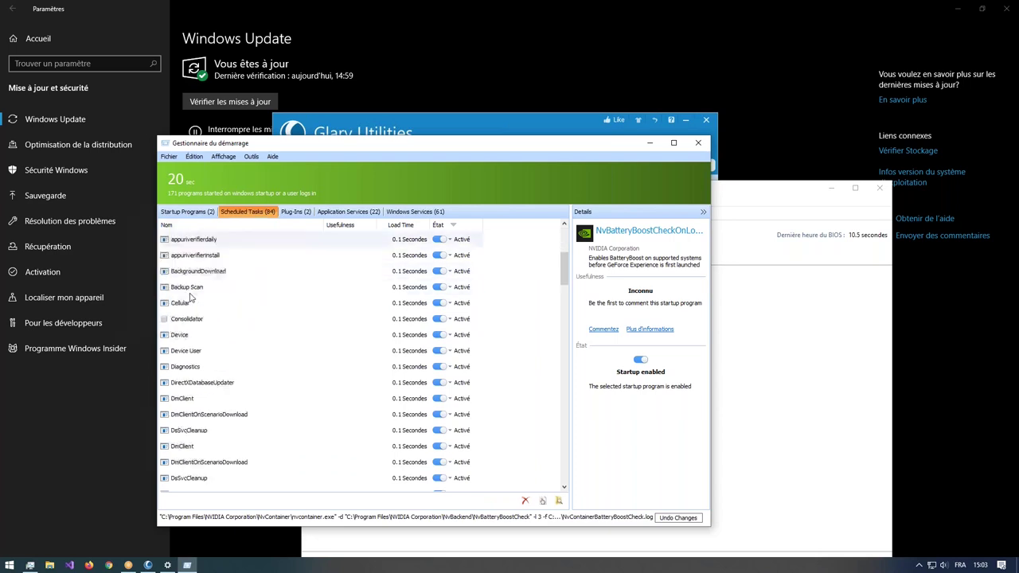
{"action": "scroll", "coordinate": [193, 299], "scroll_direction": "down", "scroll_amount": 12}
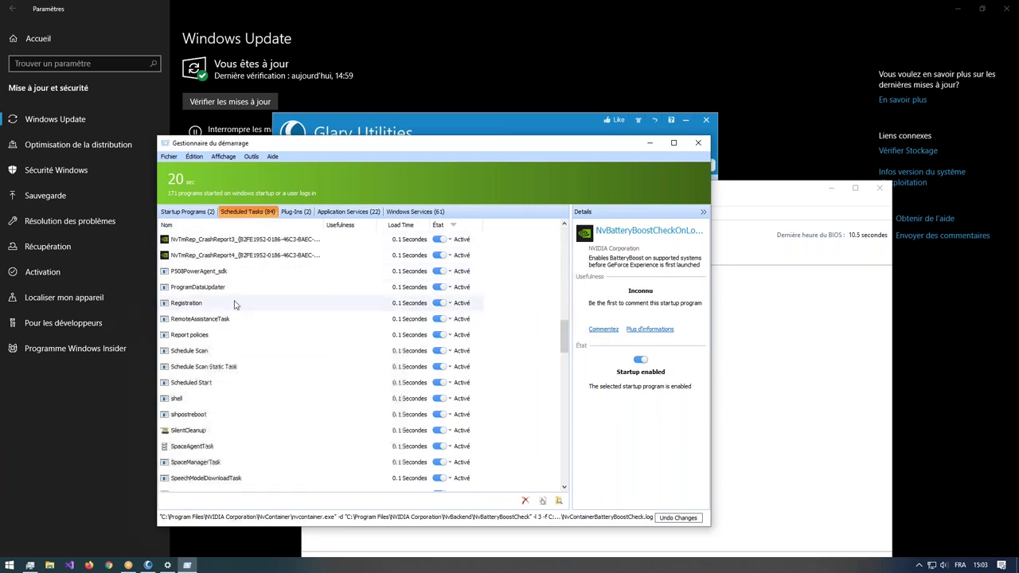
{"action": "scroll", "coordinate": [223, 314], "scroll_direction": "down", "scroll_amount": 5}
{"action": "scroll", "coordinate": [257, 313], "scroll_direction": "up", "scroll_amount": 6}
{"action": "scroll", "coordinate": [258, 313], "scroll_direction": "up", "scroll_amount": 10}
{"action": "left_click", "coordinate": [188, 212]}
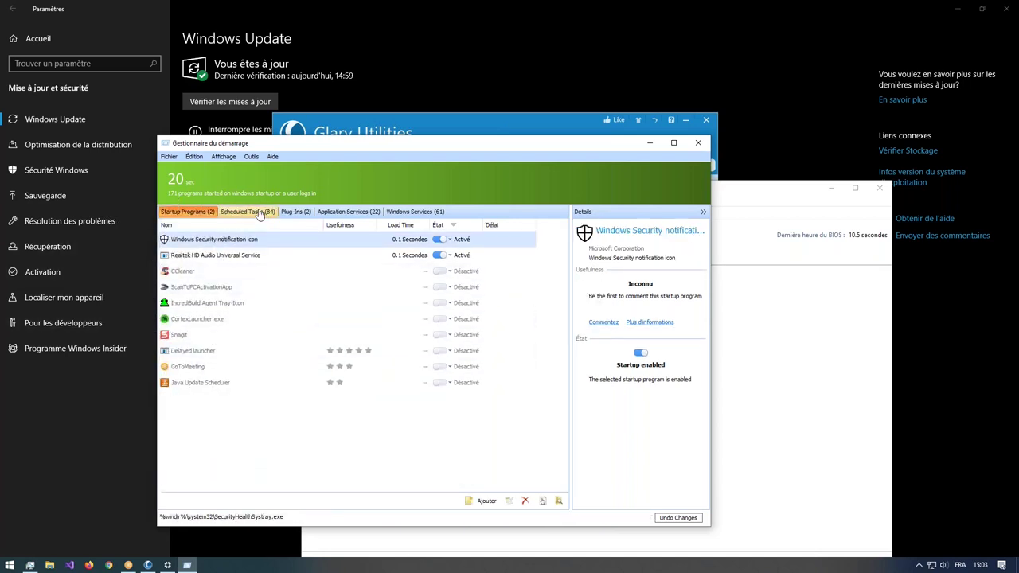
View the details of the NVIDIA driver update and battery boost scheduled tasks, and check the plug-ins list
{"action": "left_click", "coordinate": [247, 212]}
{"action": "left_click", "coordinate": [301, 213]}
{"action": "left_click", "coordinate": [239, 212]}
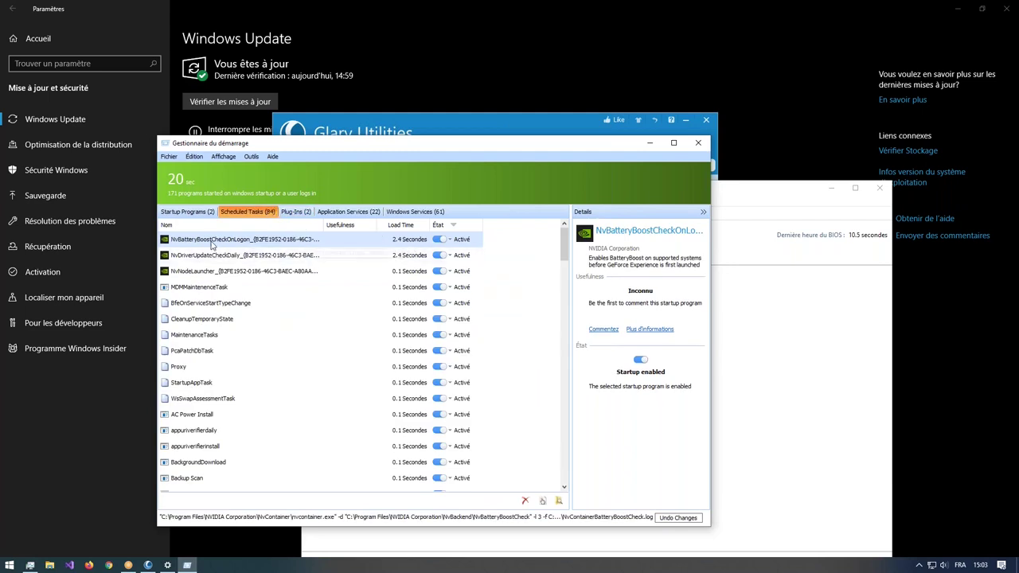
{"action": "left_click", "coordinate": [229, 249]}
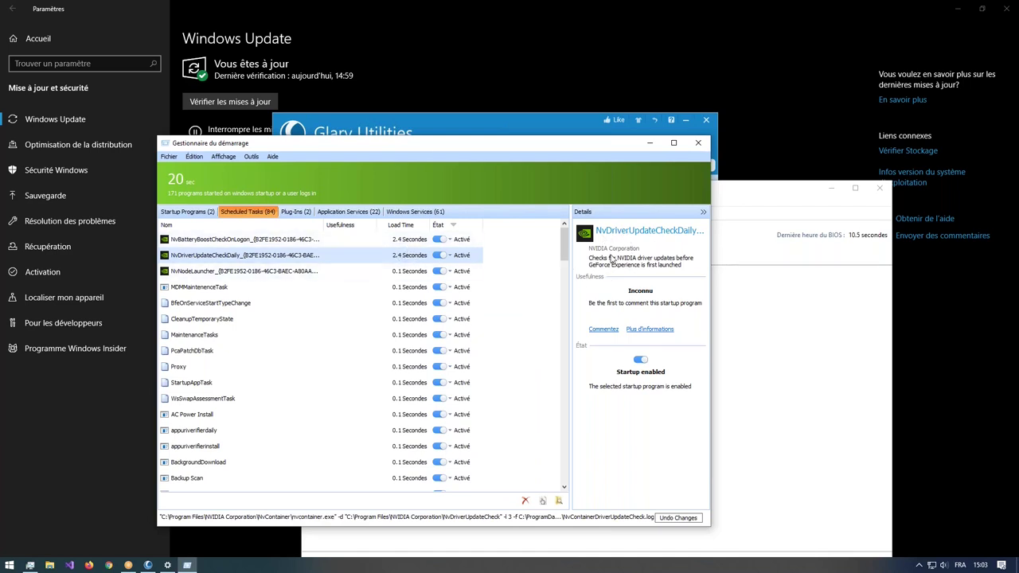
{"action": "left_click", "coordinate": [390, 242]}
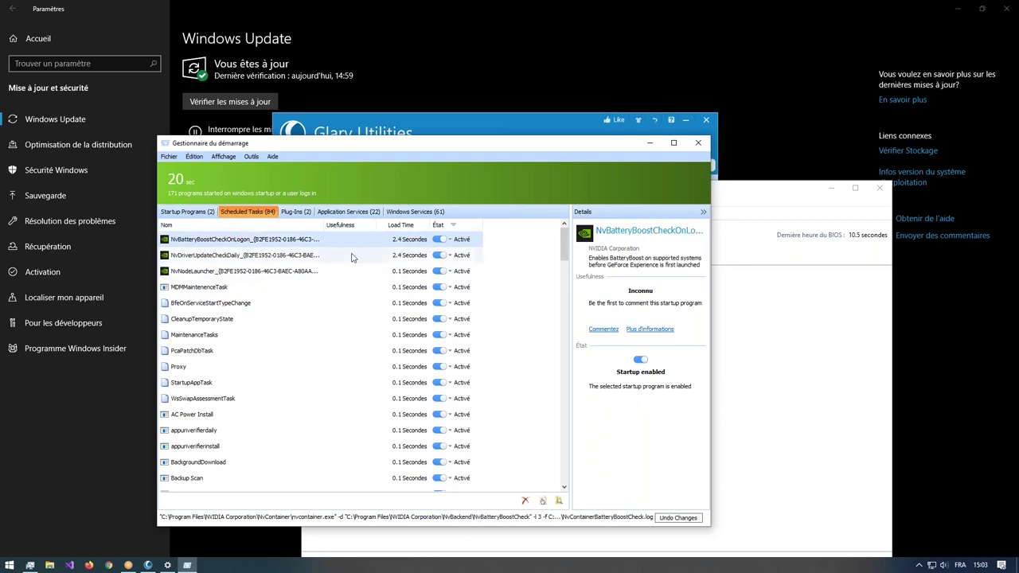
{"action": "left_click", "coordinate": [300, 213]}
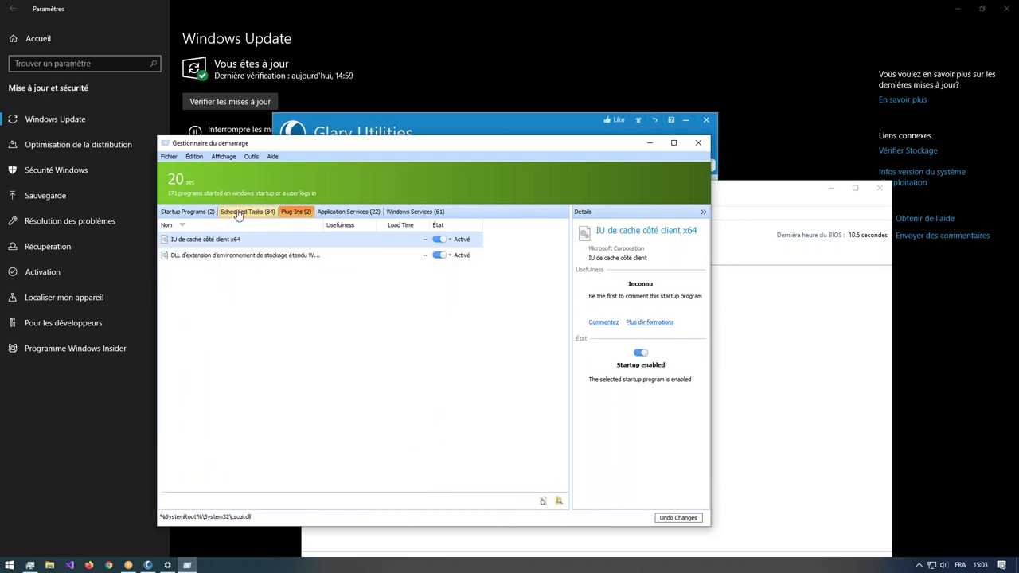
Disable the TeamViewer service at startup in the application services list and review the other services
{"action": "left_click", "coordinate": [344, 213]}
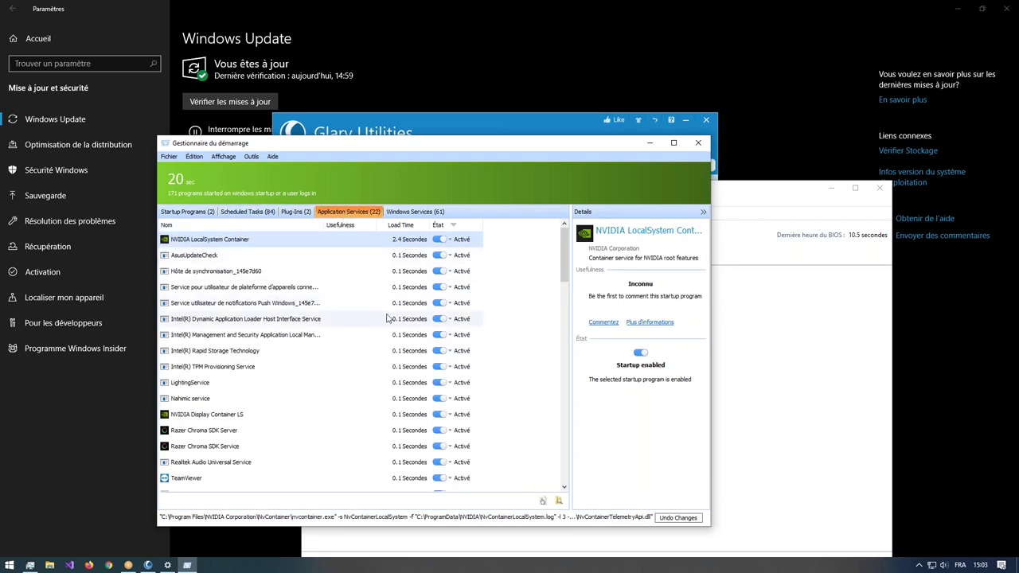
{"action": "scroll", "coordinate": [359, 307], "scroll_direction": "down", "scroll_amount": 4}
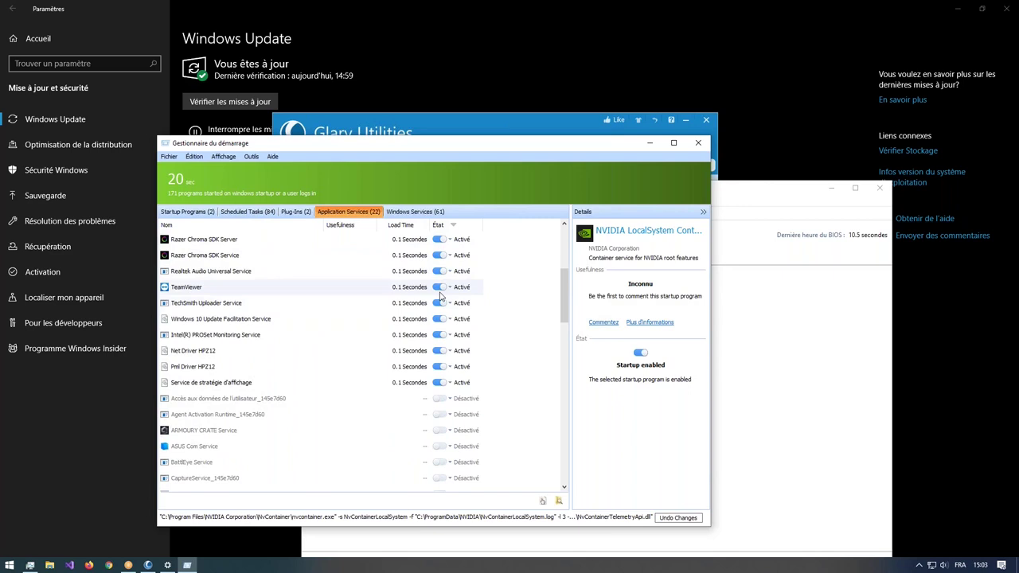
{"action": "left_click", "coordinate": [169, 292]}
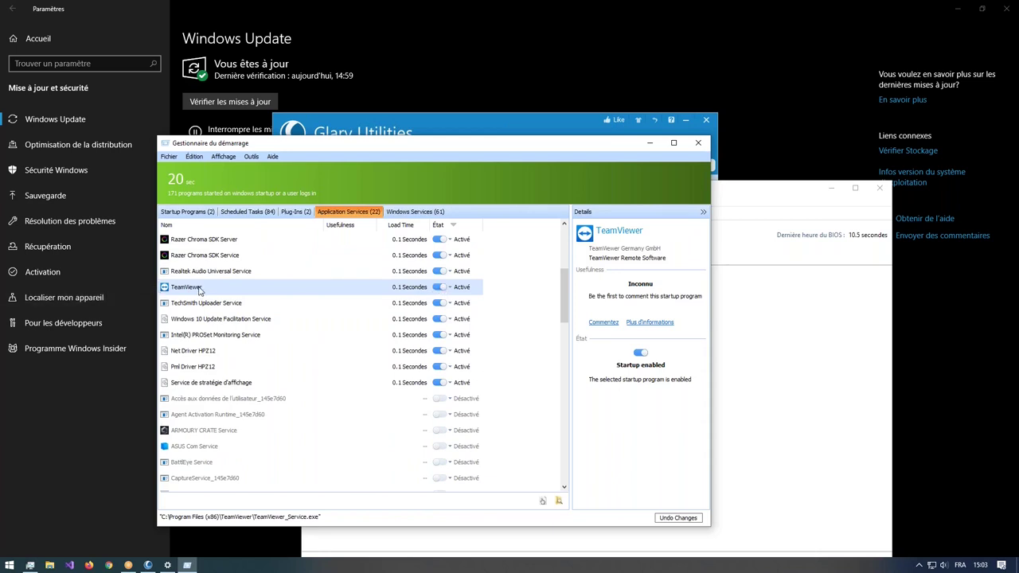
{"action": "left_click", "coordinate": [439, 288]}
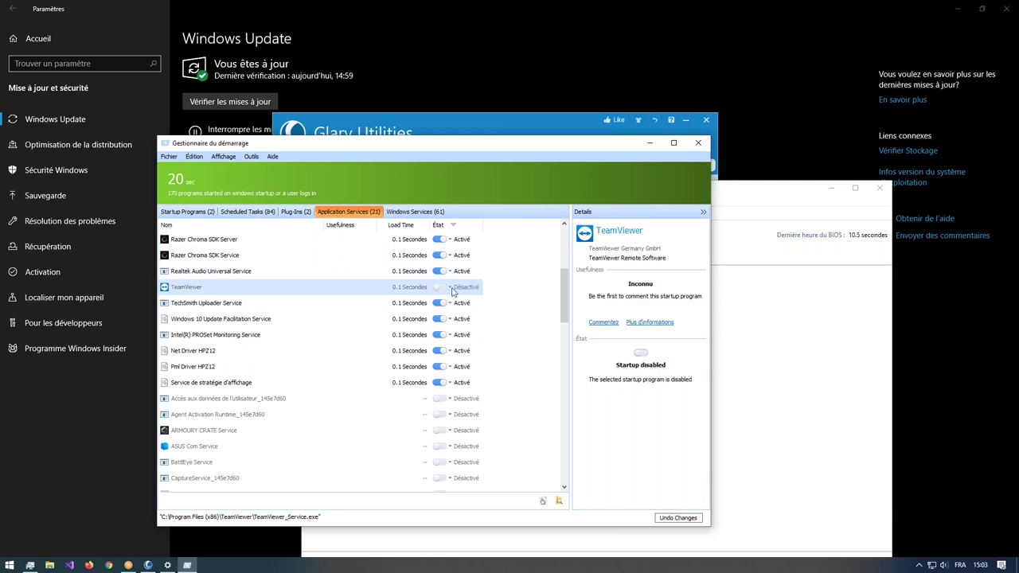
{"action": "scroll", "coordinate": [374, 335], "scroll_direction": "up", "scroll_amount": 2}
{"action": "scroll", "coordinate": [311, 382], "scroll_direction": "up", "scroll_amount": 2}
{"action": "scroll", "coordinate": [348, 388], "scroll_direction": "down", "scroll_amount": 4}
Look through the Windows services, return to the startup programs and close the startup manager
{"action": "left_click", "coordinate": [417, 213]}
{"action": "scroll", "coordinate": [301, 325], "scroll_direction": "down", "scroll_amount": 6}
{"action": "scroll", "coordinate": [327, 261], "scroll_direction": "up", "scroll_amount": 10}
{"action": "left_click", "coordinate": [191, 212]}
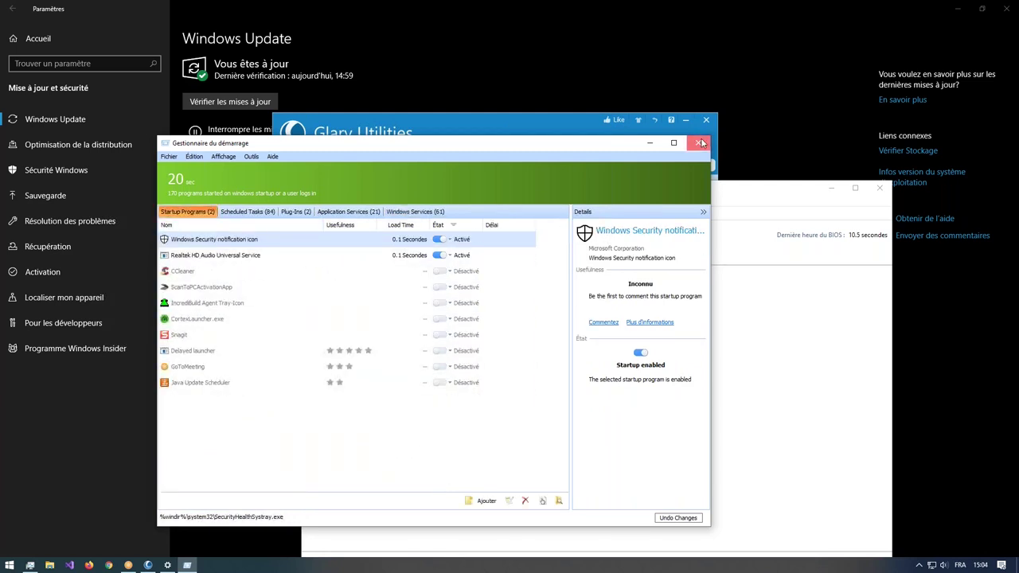
{"action": "left_click", "coordinate": [700, 142]}
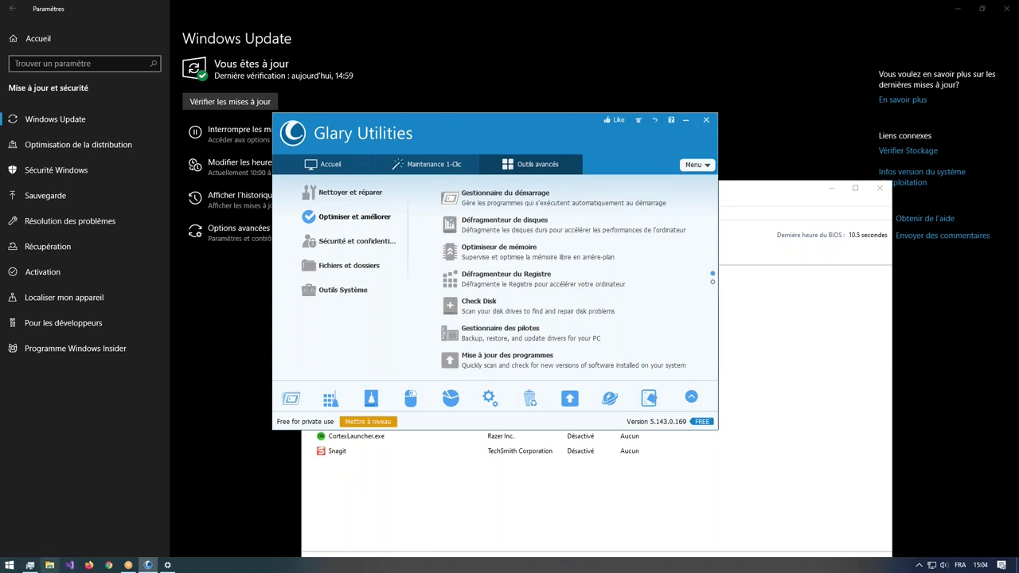
Launch the Glary Utilities disk defragmenter, then switch to File Explorer and display the tools in the NVMe (C:) drive's properties
{"action": "left_click", "coordinate": [490, 221]}
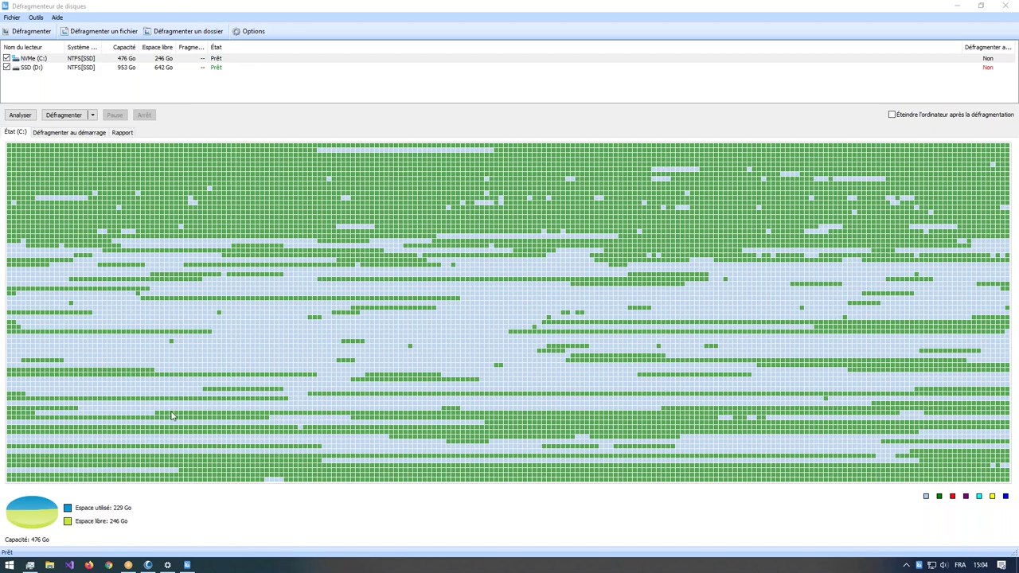
{"action": "left_click", "coordinate": [49, 565]}
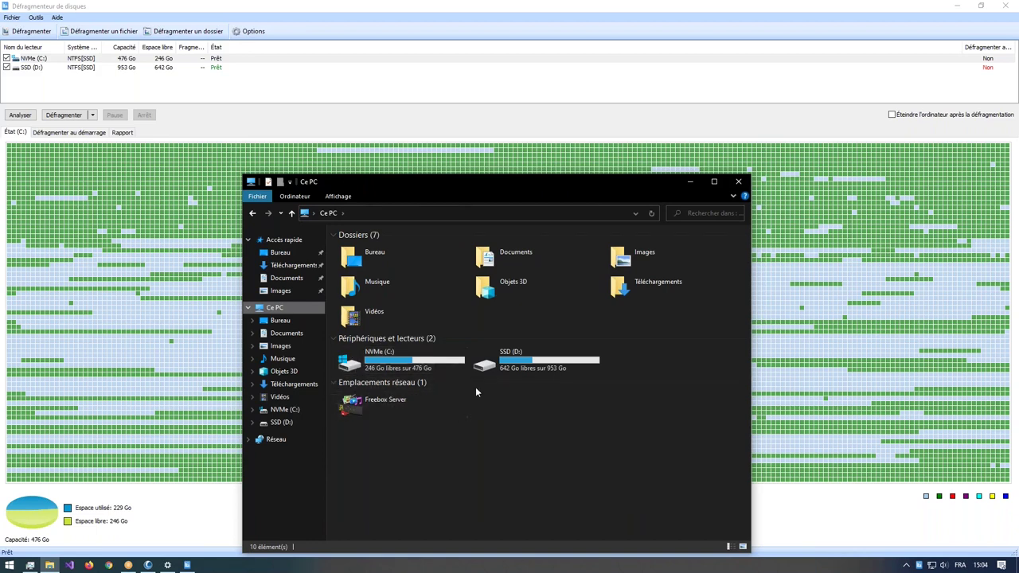
{"action": "mouse_move", "coordinate": [374, 191]}
{"action": "left_mouse_down"}
{"action": "mouse_move", "coordinate": [403, 179]}
{"action": "mouse_move", "coordinate": [371, 181]}
{"action": "left_mouse_up"}
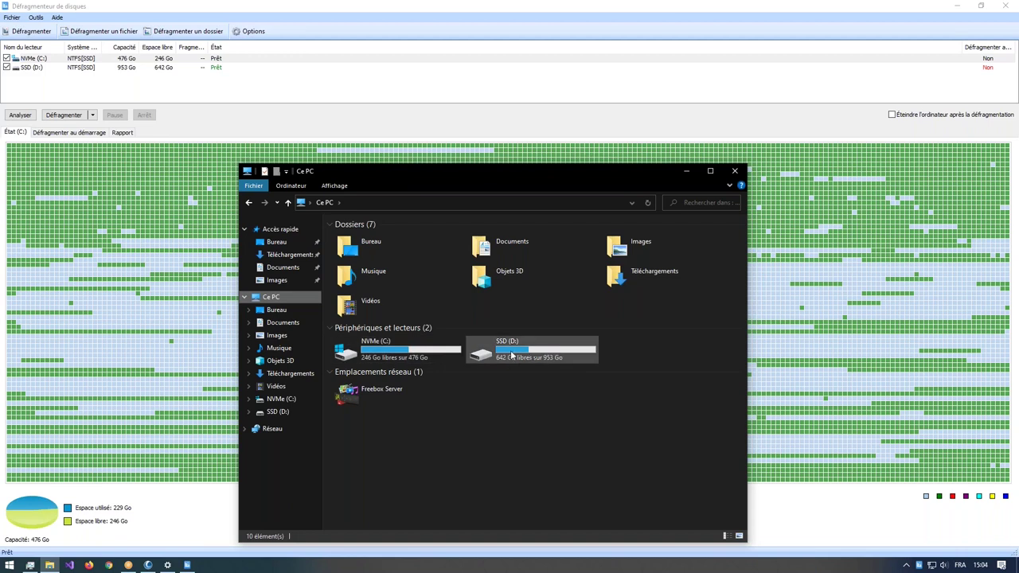
{"action": "left_click", "coordinate": [400, 350]}
{"action": "right_click", "coordinate": [379, 349]}
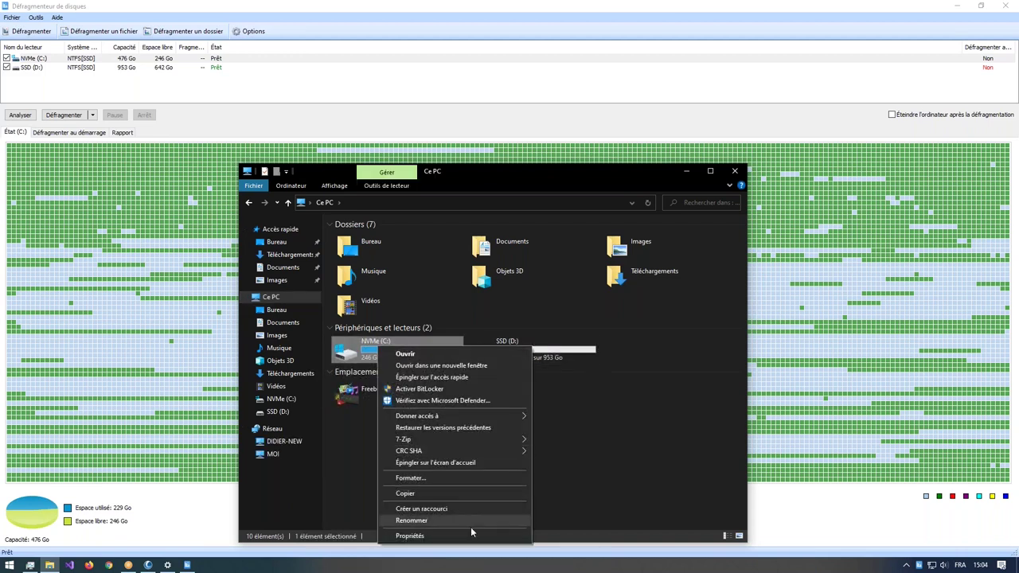
{"action": "left_click", "coordinate": [410, 536]}
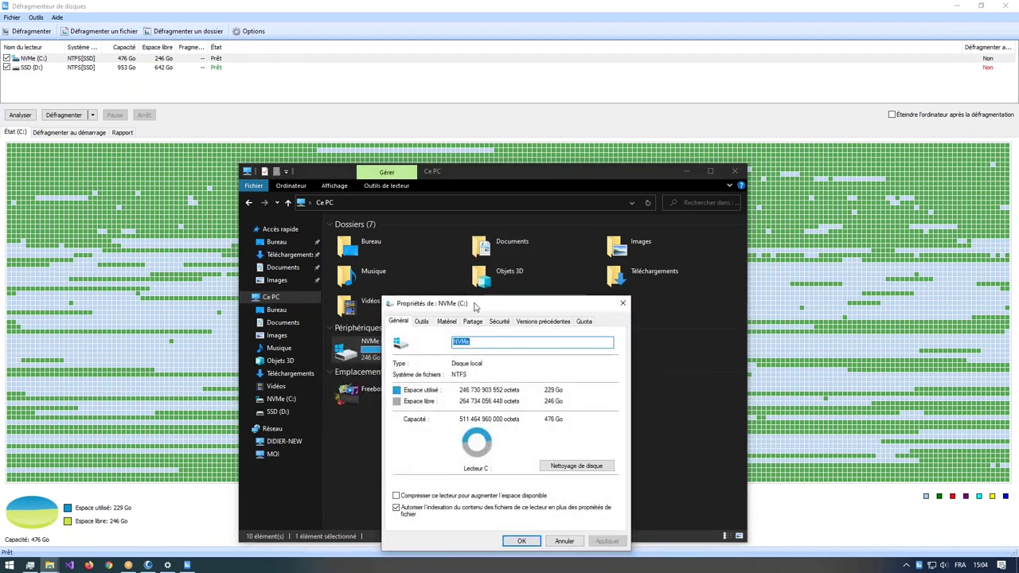
{"action": "left_click_drag", "start_coordinate": [478, 296], "coordinate": [460, 215]}
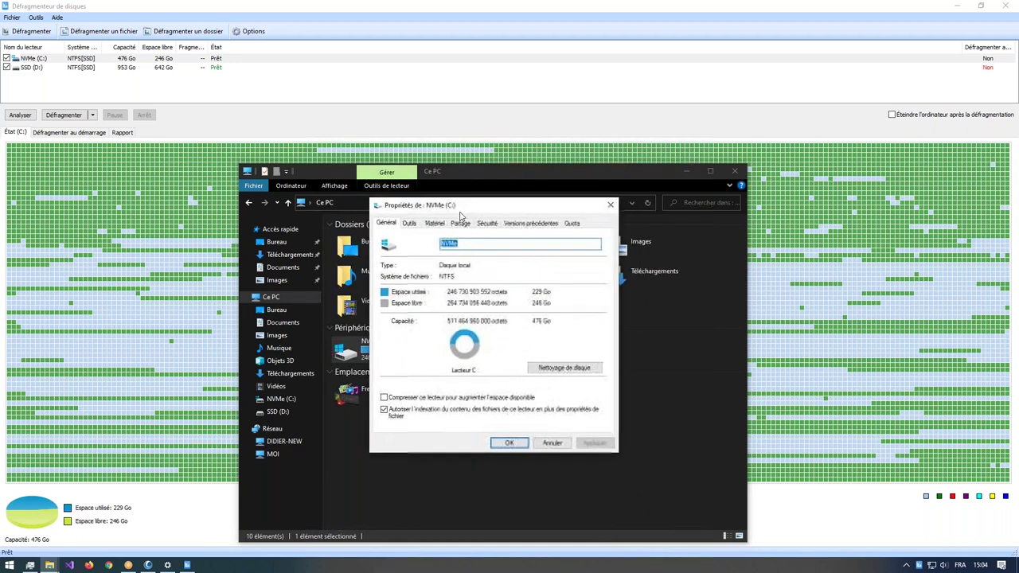
{"action": "left_click", "coordinate": [409, 224]}
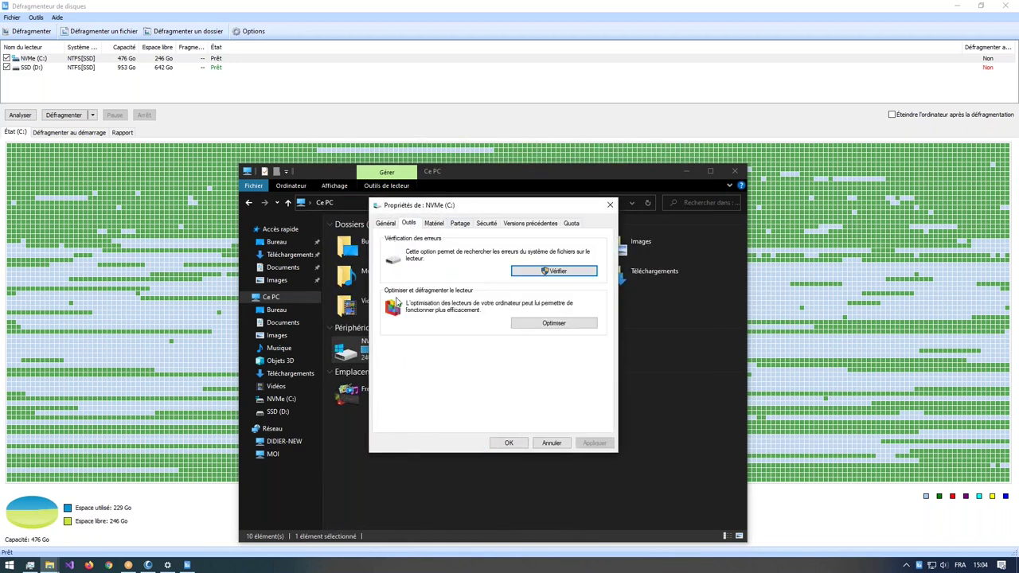
Check the optimization status of the C: and D: drives in the Windows drive optimizer, and close it and the drive properties
{"action": "left_click", "coordinate": [550, 323]}
{"action": "left_click", "coordinate": [509, 247]}
{"action": "left_click", "coordinate": [512, 237]}
{"action": "left_click", "coordinate": [508, 247]}
{"action": "left_click", "coordinate": [513, 238]}
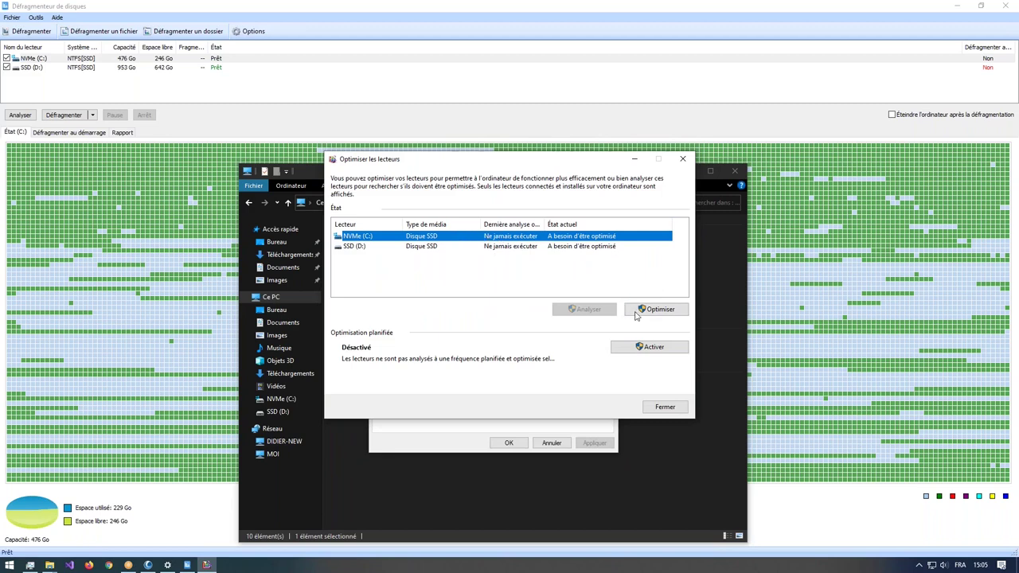
{"action": "left_click", "coordinate": [683, 159]}
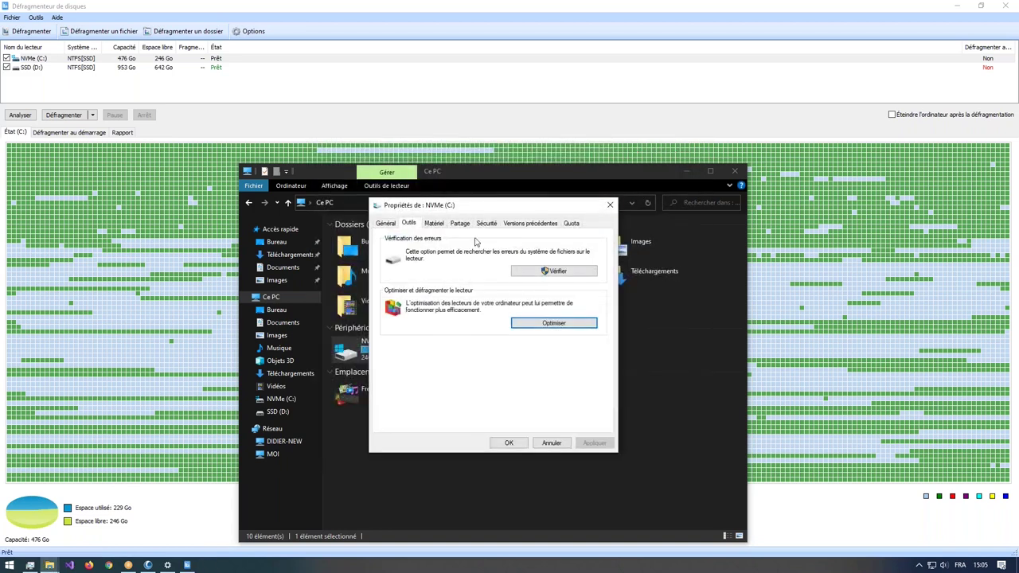
{"action": "left_click", "coordinate": [610, 205]}
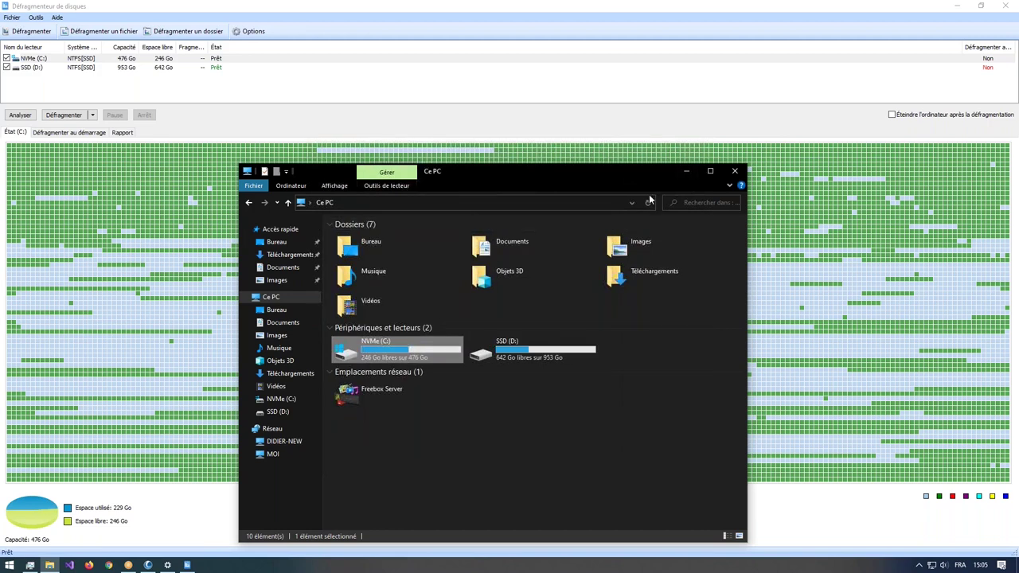
Minimize File Explorer and close the disk defragmenter to return to Glary Utilities
{"action": "left_click", "coordinate": [687, 172]}
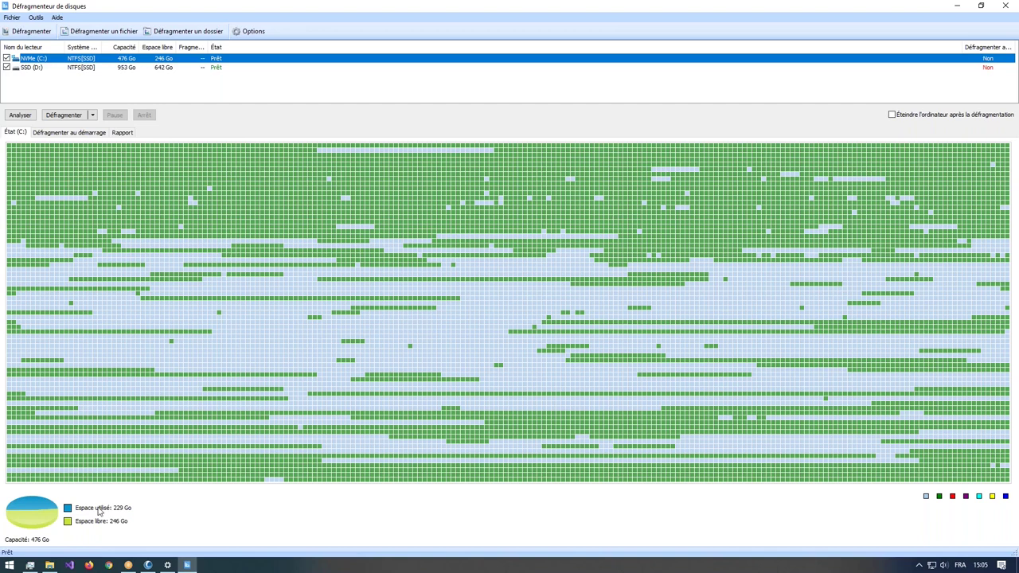
{"action": "double_click", "coordinate": [631, 12]}
{"action": "key", "text": "alt+F4"}
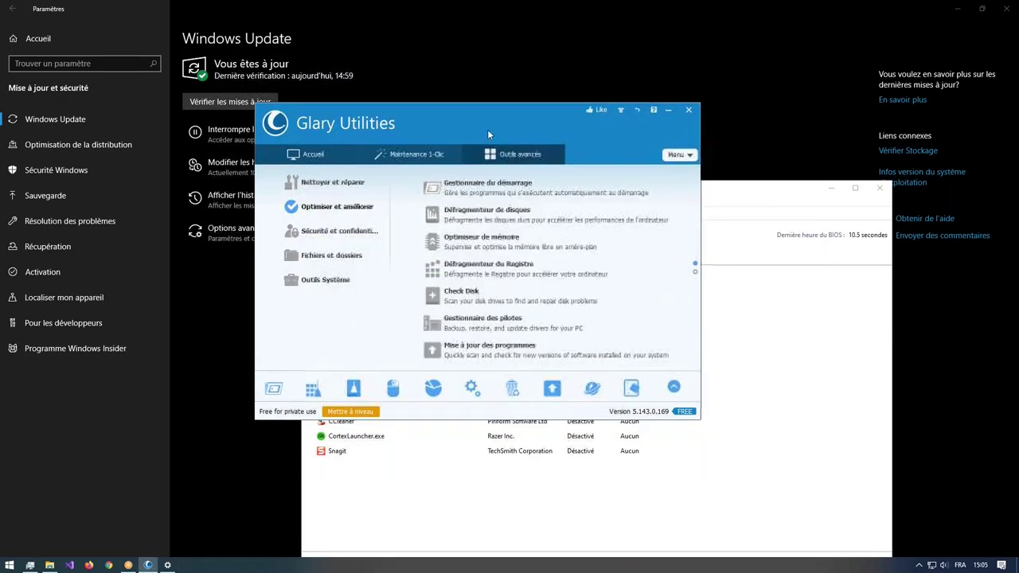
Launch the memory optimizer and compare it with the memory performance graph in Task Manager
{"action": "left_click", "coordinate": [478, 248]}
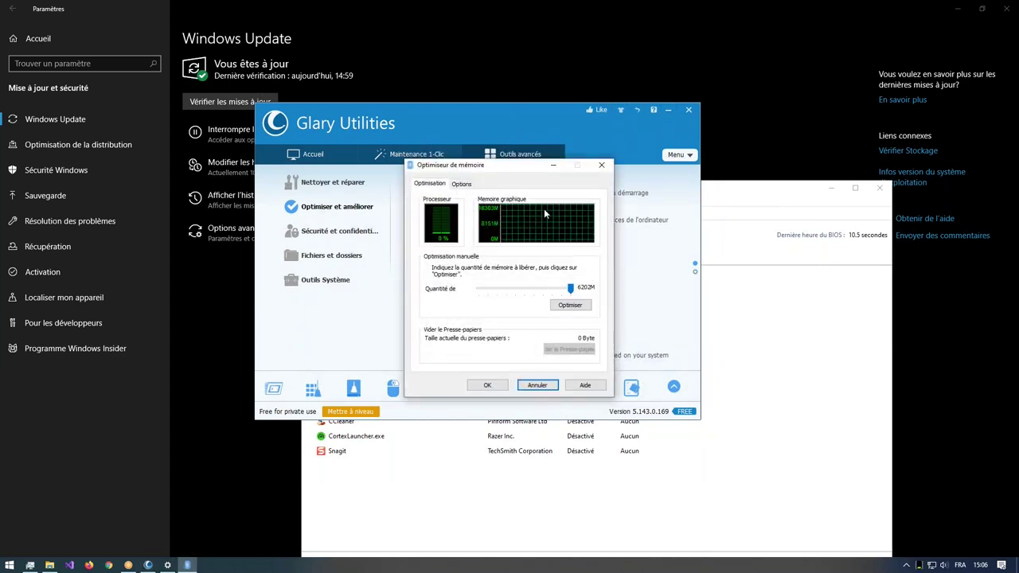
{"action": "left_click", "coordinate": [30, 565]}
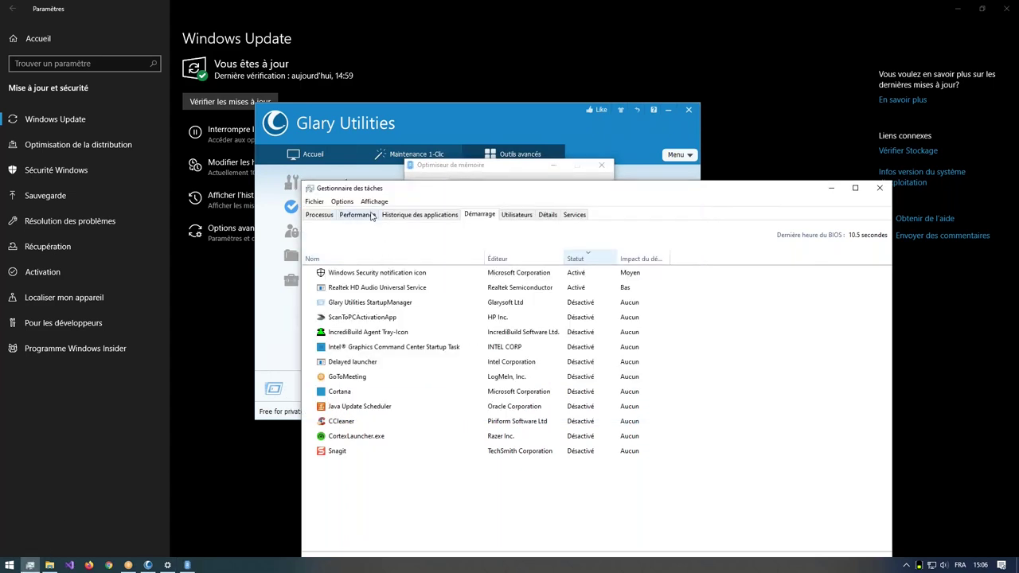
{"action": "left_click", "coordinate": [369, 215]}
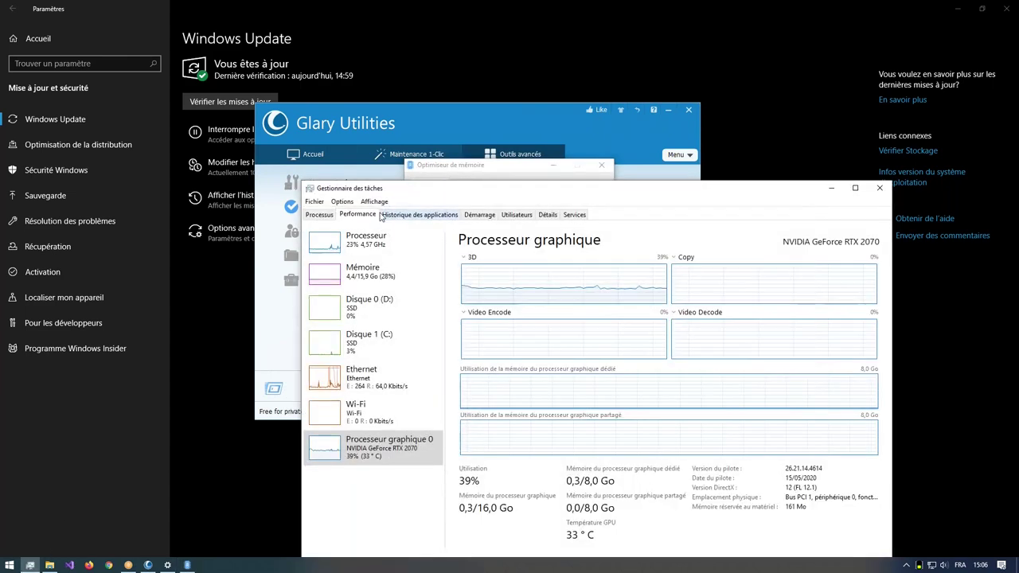
{"action": "left_click", "coordinate": [358, 272]}
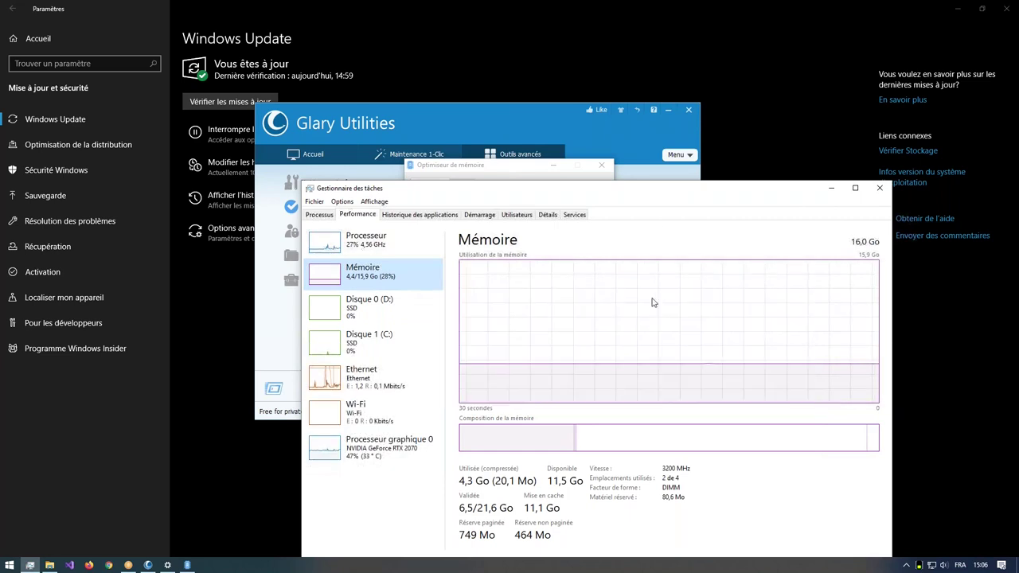
{"action": "left_click_drag", "start_coordinate": [630, 194], "coordinate": [650, 212]}
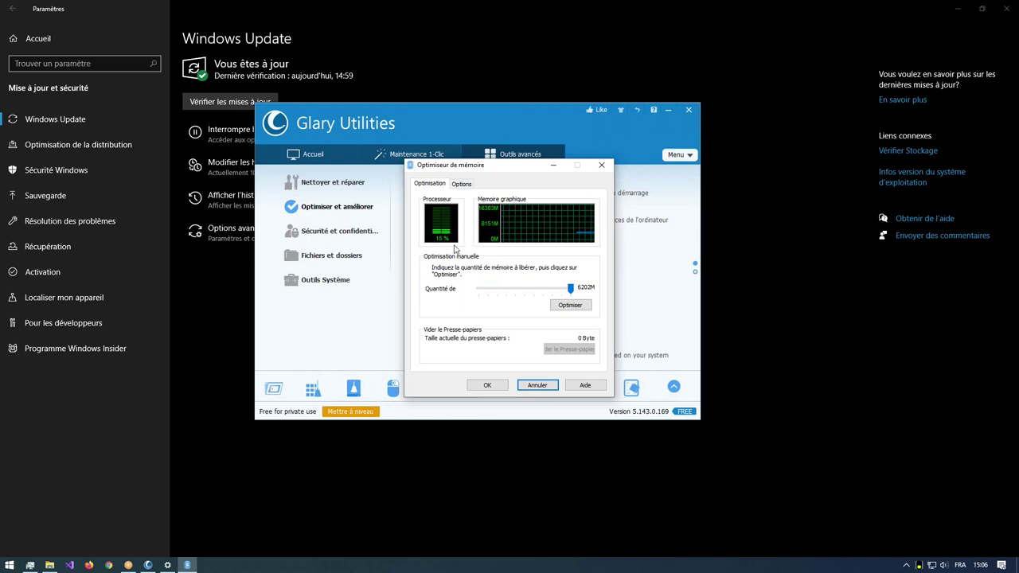
{"action": "left_click", "coordinate": [29, 564]}
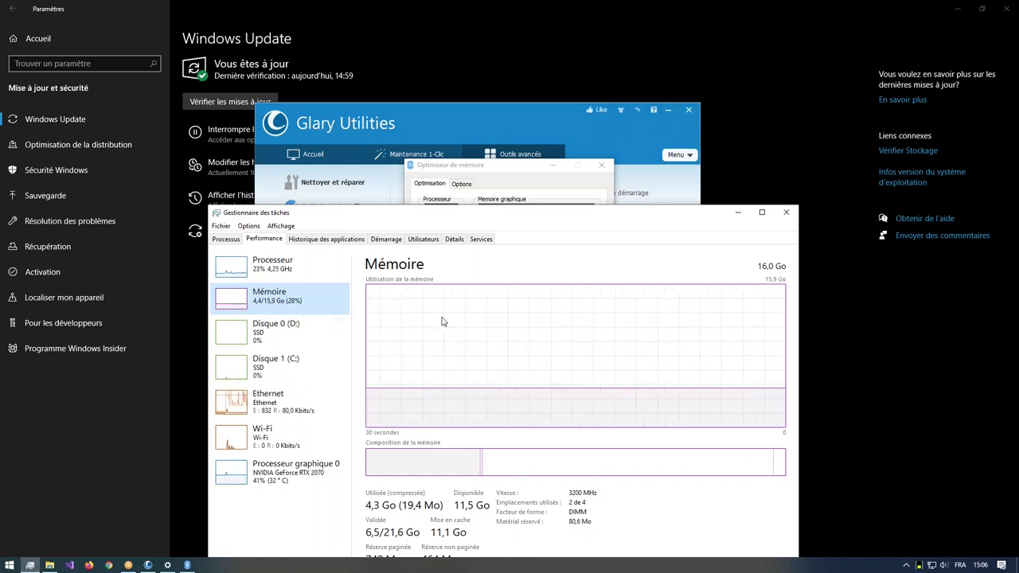
Compare the processor, memory and D: disk activity graphs in Task Manager, then minimize it and close the memory optimizer
{"action": "left_click", "coordinate": [272, 271]}
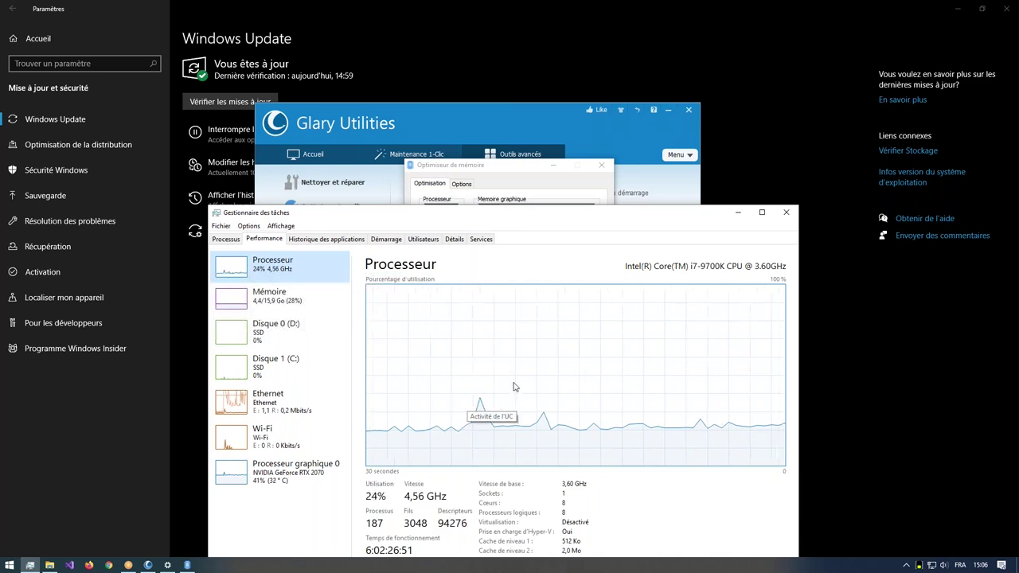
{"action": "left_click", "coordinate": [269, 296]}
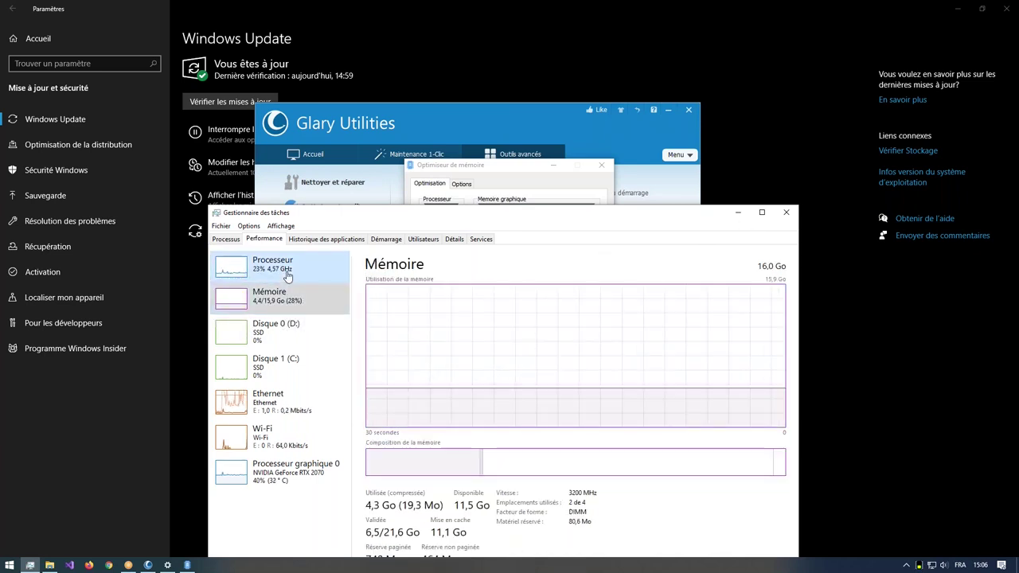
{"action": "left_click", "coordinate": [271, 266]}
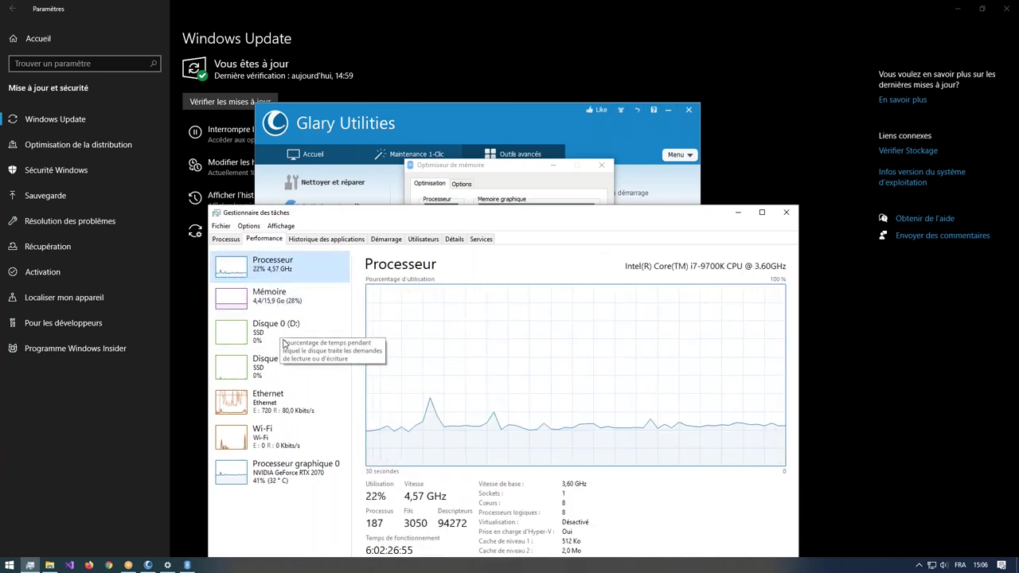
{"action": "left_click", "coordinate": [285, 328]}
{"action": "left_click", "coordinate": [279, 362]}
{"action": "left_click", "coordinate": [272, 338]}
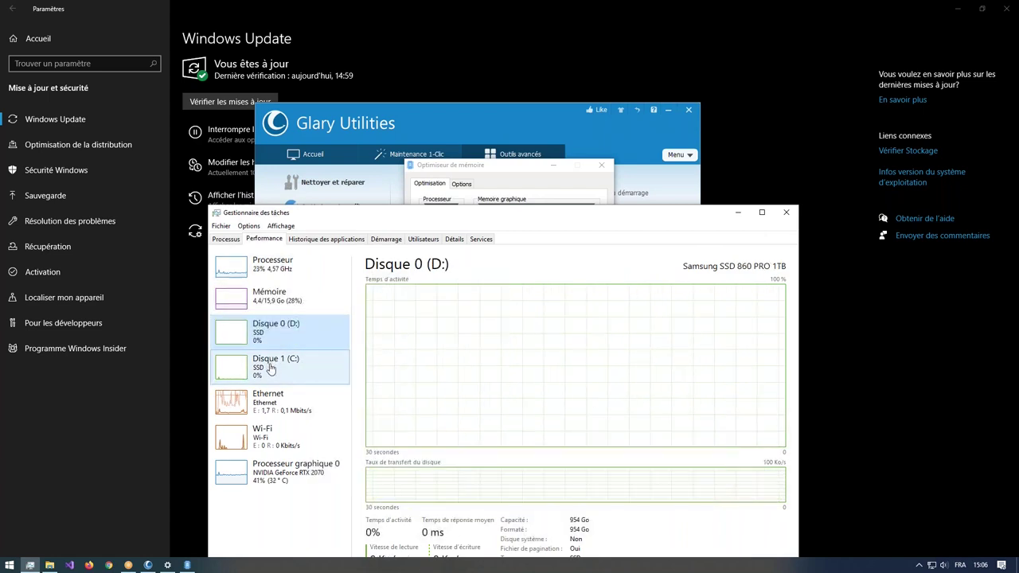
{"action": "left_click", "coordinate": [737, 213]}
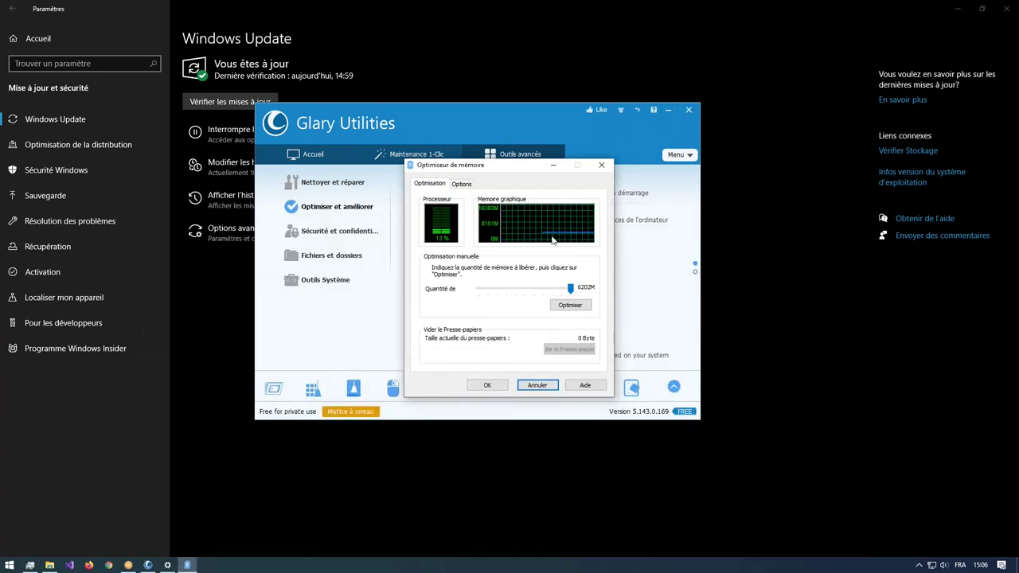
{"action": "left_click", "coordinate": [605, 165]}
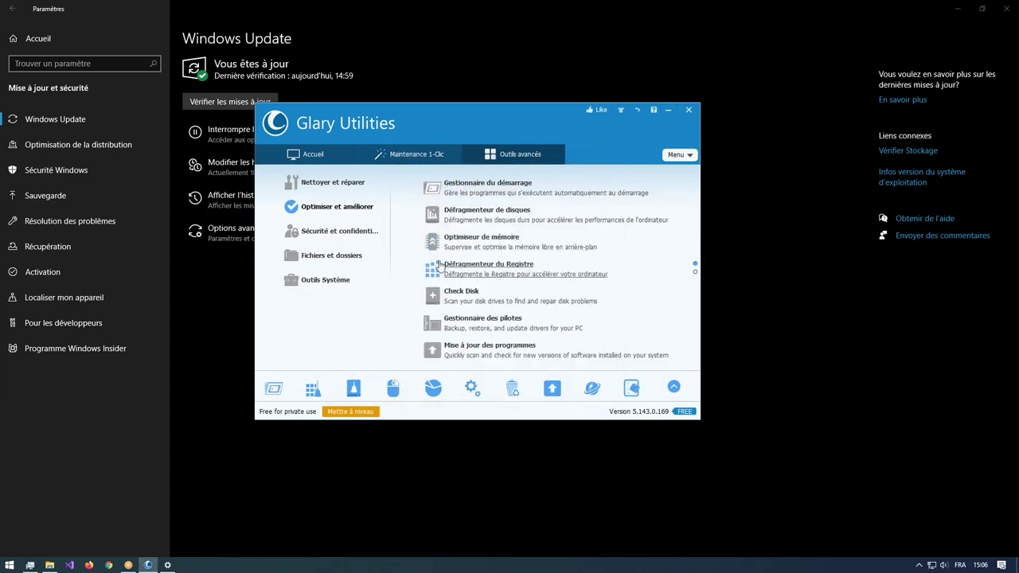
Open the registry defragmenter to read its introduction and close it without analysing
{"action": "left_click", "coordinate": [487, 276]}
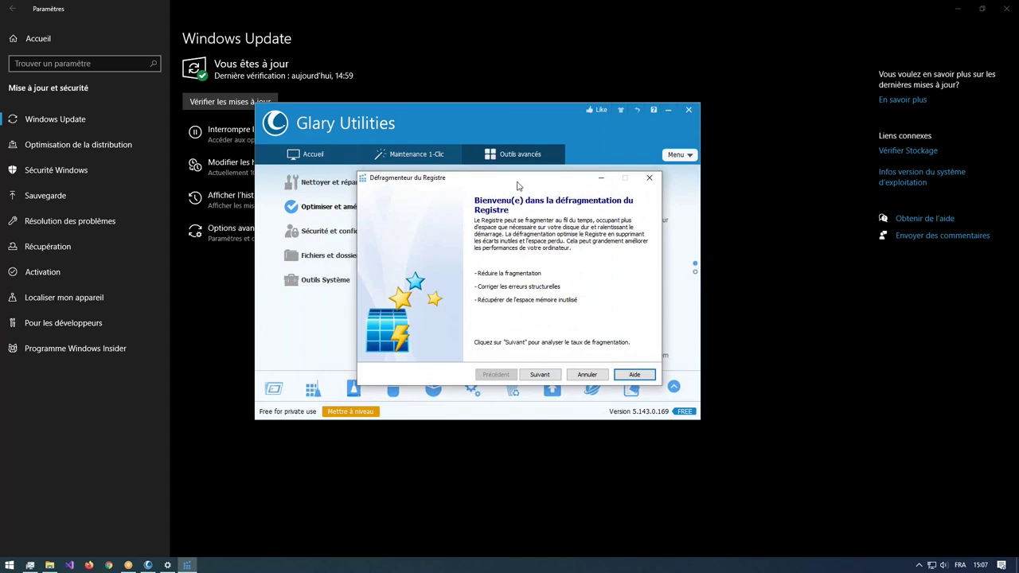
{"action": "left_click_drag", "start_coordinate": [517, 186], "coordinate": [514, 238]}
{"action": "left_click", "coordinate": [651, 231]}
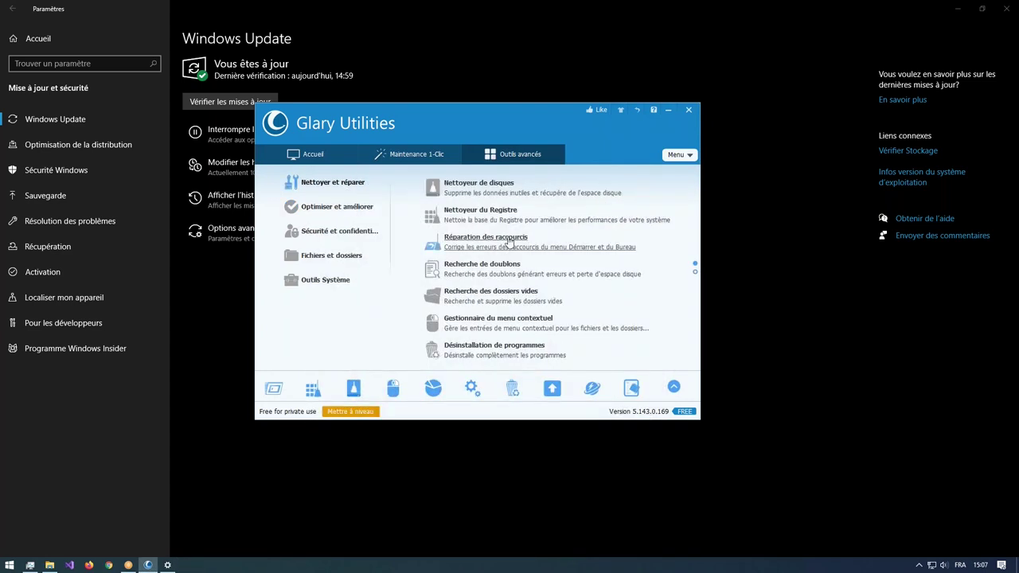
Return to the optimization tools, open Check Disk to view the drives and repair options, and close it
{"action": "left_click", "coordinate": [329, 207]}
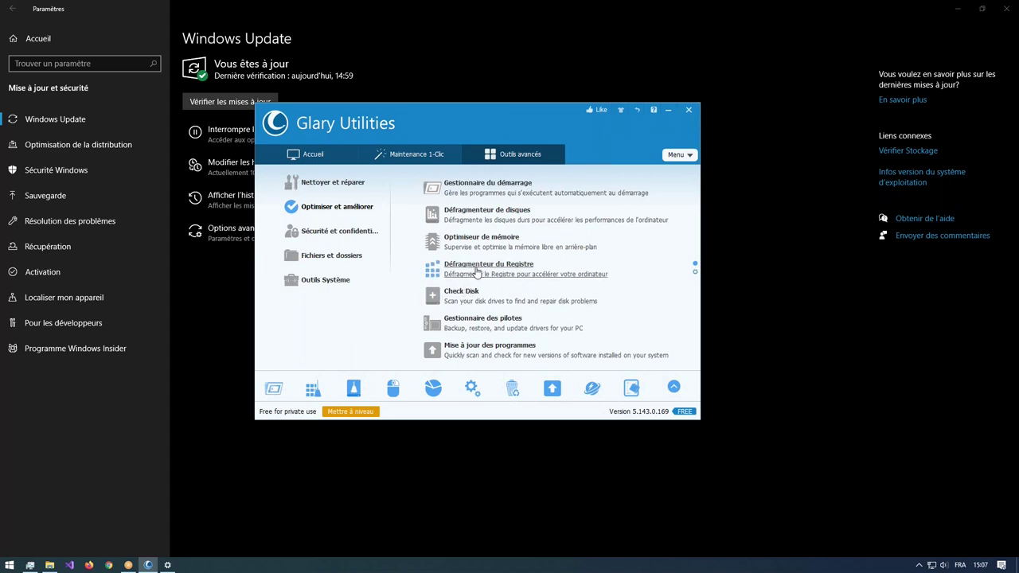
{"action": "left_click", "coordinate": [467, 308]}
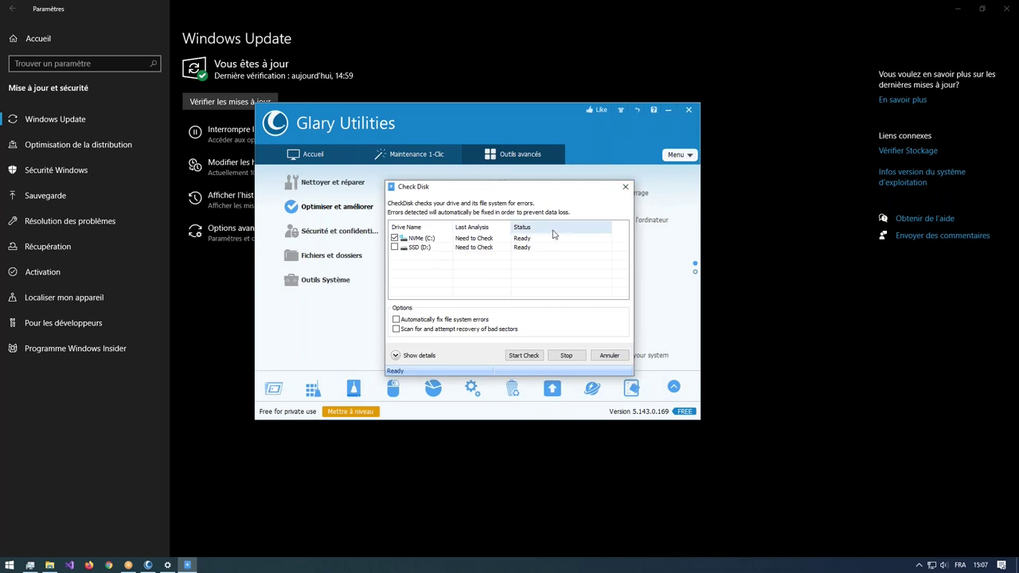
{"action": "left_click", "coordinate": [628, 189]}
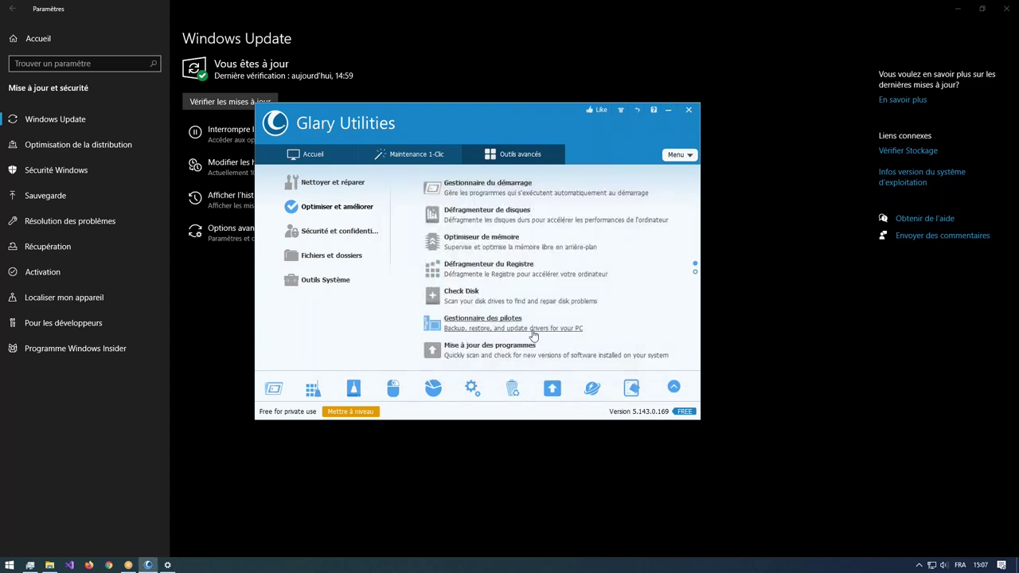
Open the driver manager and look through the drivers proposed for backup
{"action": "left_click", "coordinate": [434, 320]}
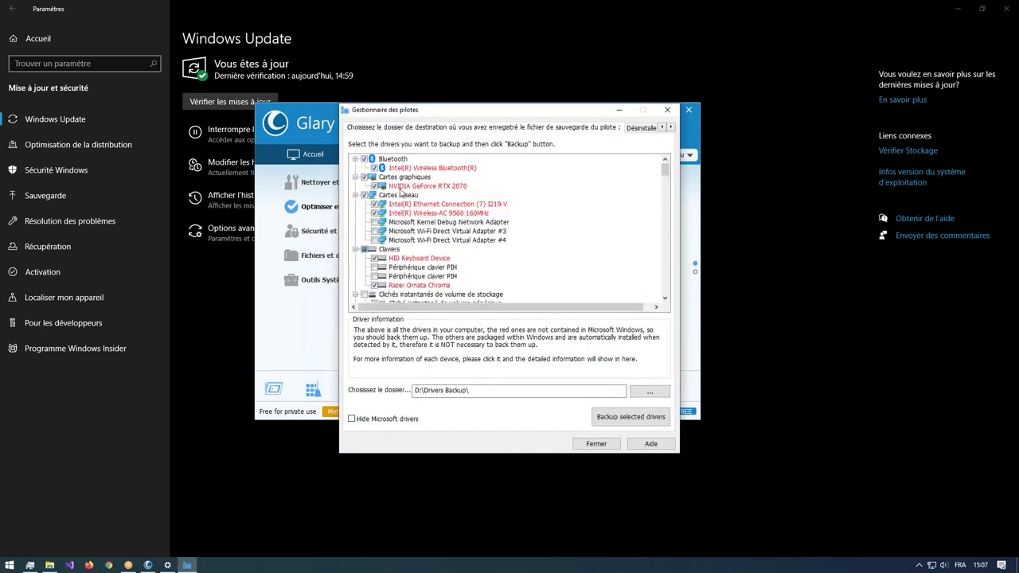
{"action": "scroll", "coordinate": [610, 230], "scroll_direction": "down", "scroll_amount": 3}
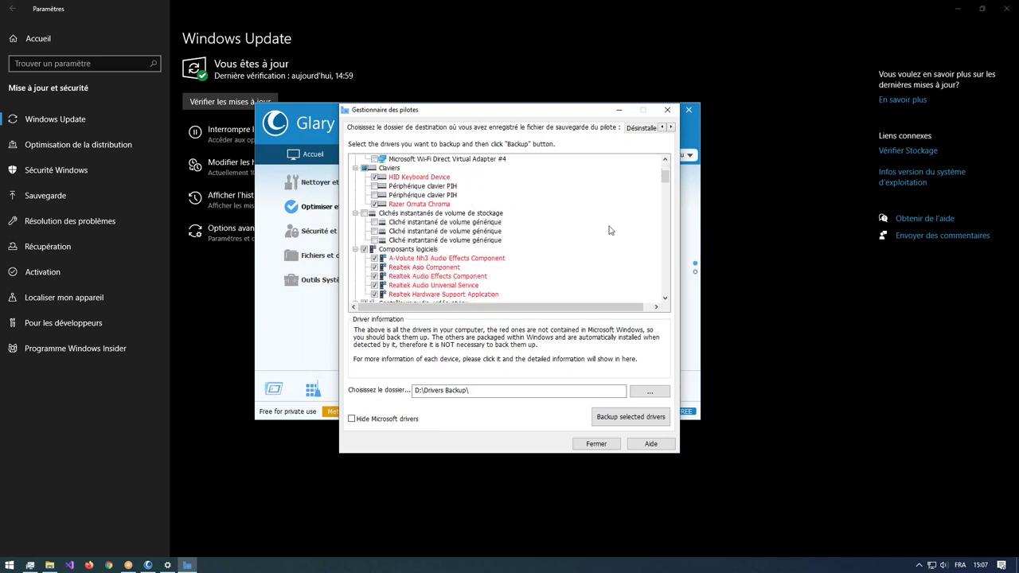
{"action": "scroll", "coordinate": [574, 237], "scroll_direction": "down", "scroll_amount": 8}
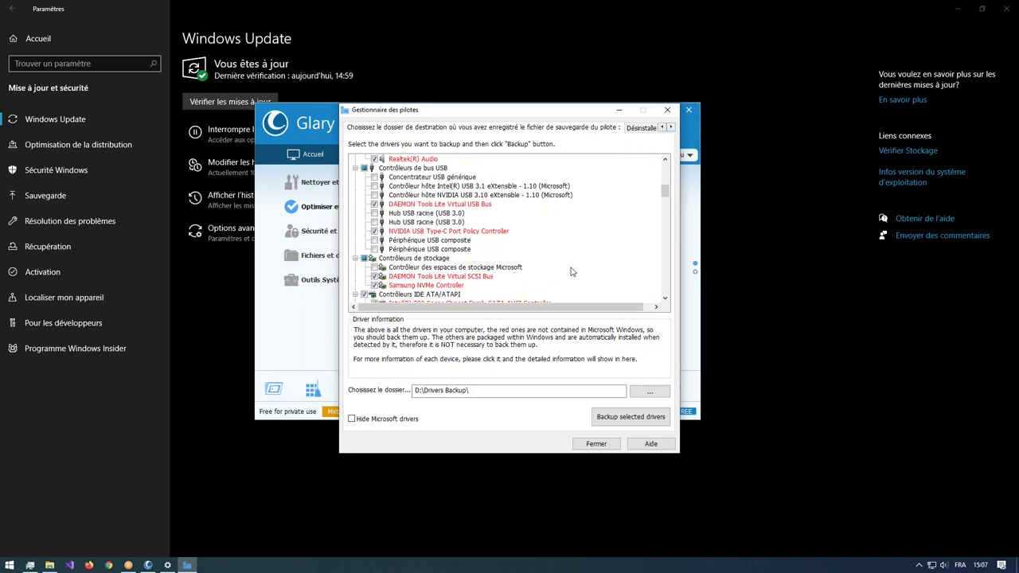
{"action": "left_click_drag", "start_coordinate": [666, 192], "coordinate": [671, 135]}
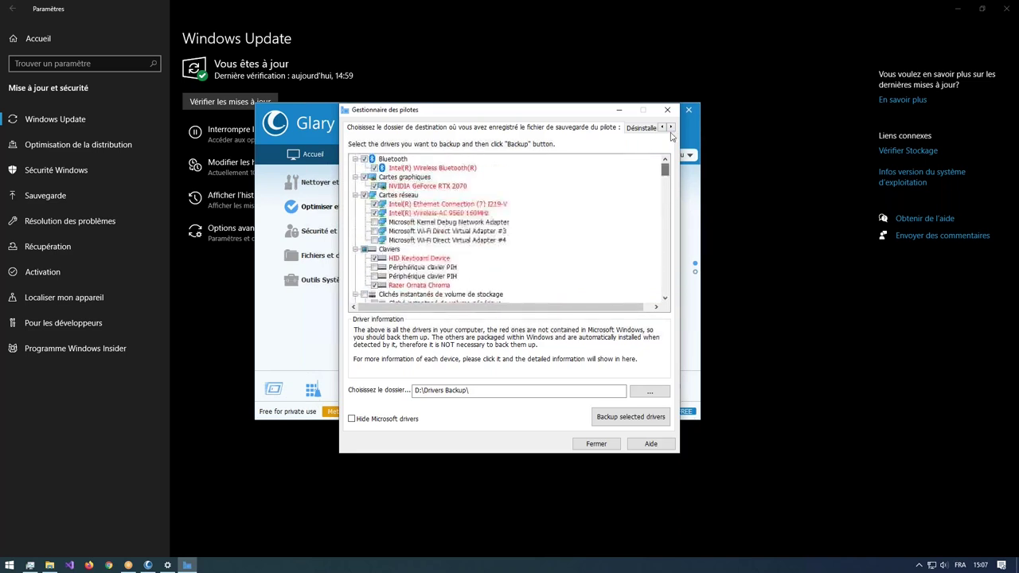
Check the driver manager for outdated drivers, view the drivers that can be uninstalled, and close it
{"action": "left_click", "coordinate": [672, 127]}
{"action": "left_click", "coordinate": [430, 127]}
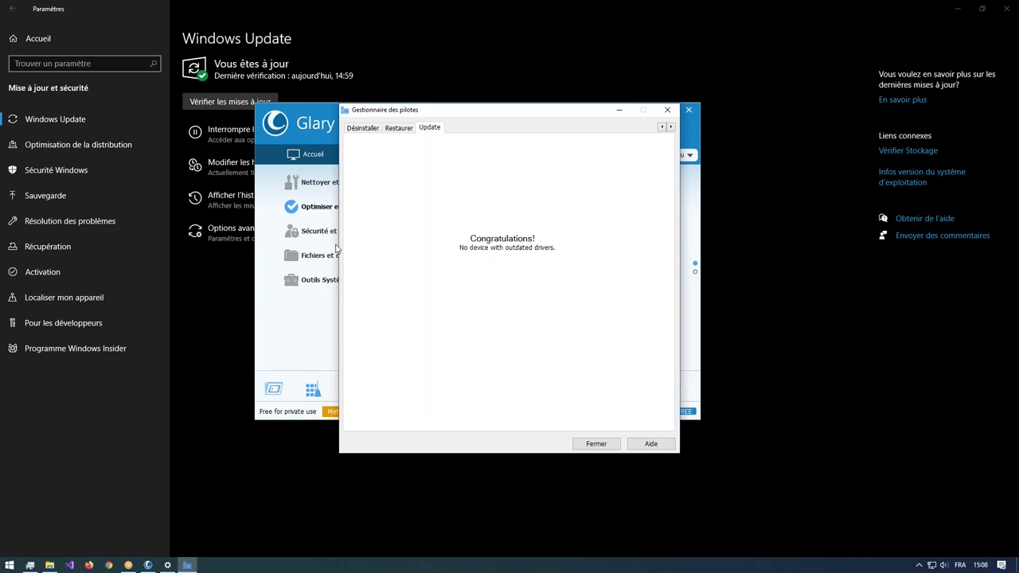
{"action": "left_click", "coordinate": [362, 129]}
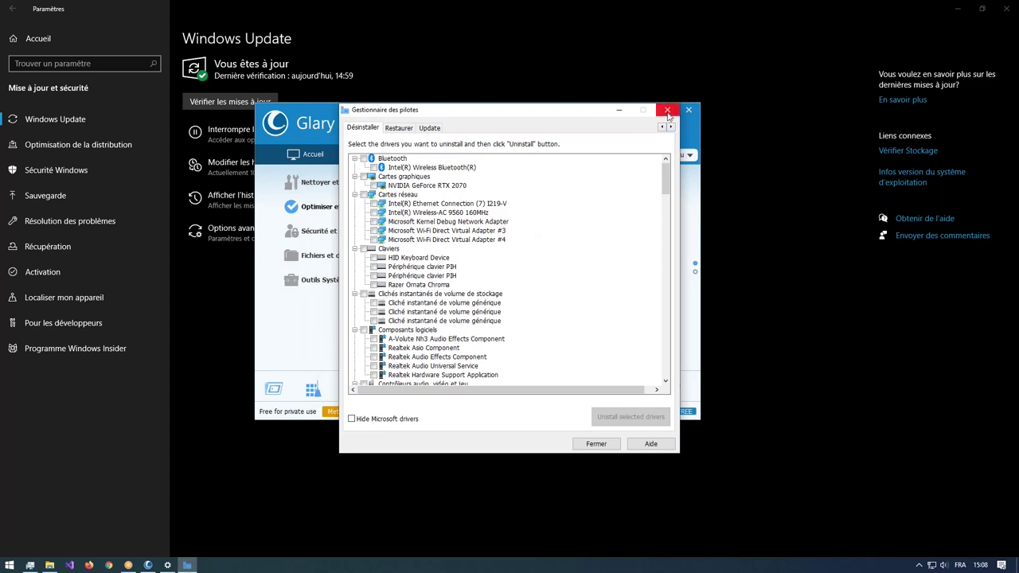
{"action": "left_click_drag", "start_coordinate": [592, 111], "coordinate": [348, 146]}
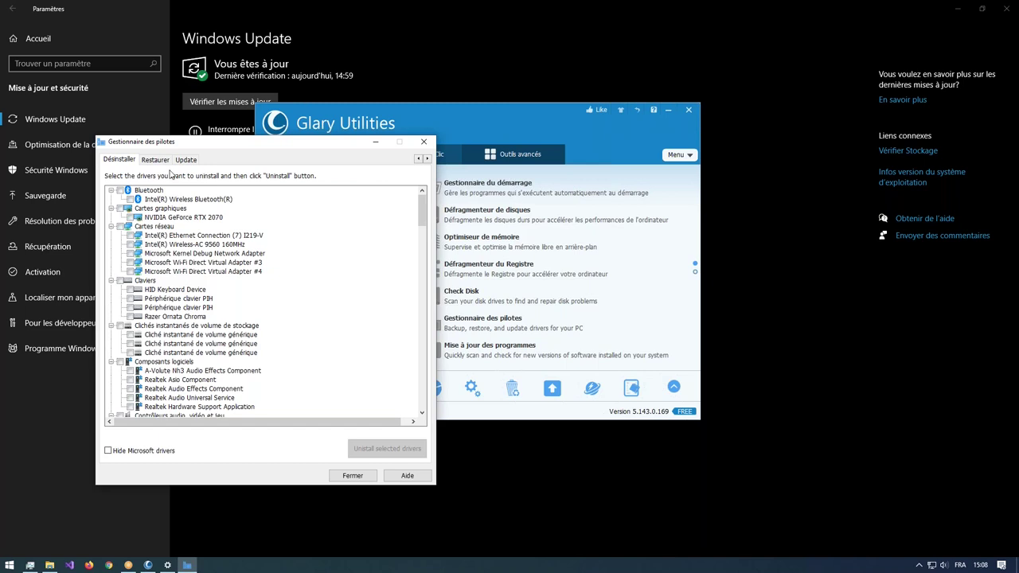
{"action": "left_click", "coordinate": [422, 143]}
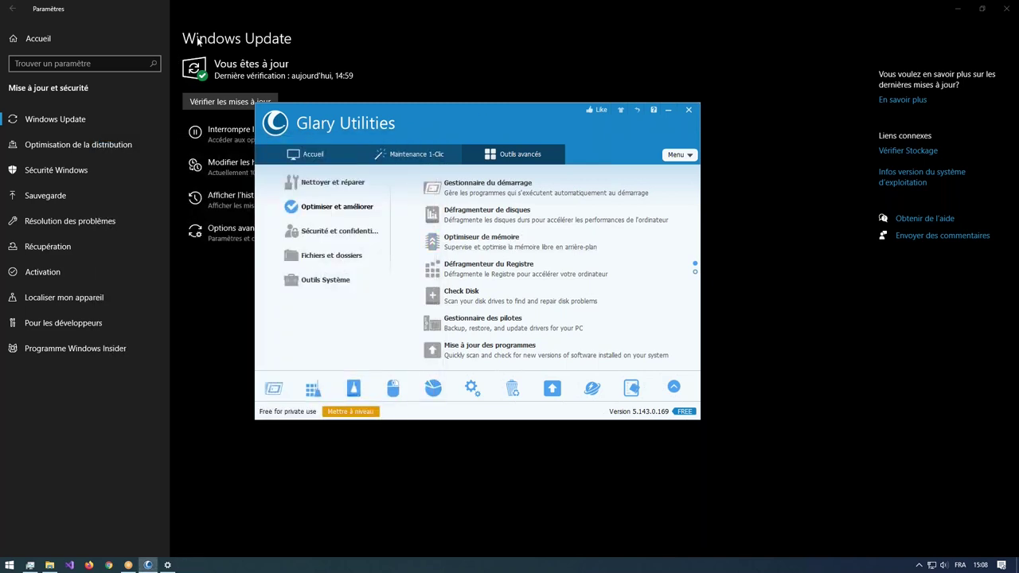
{"action": "left_click", "coordinate": [374, 71]}
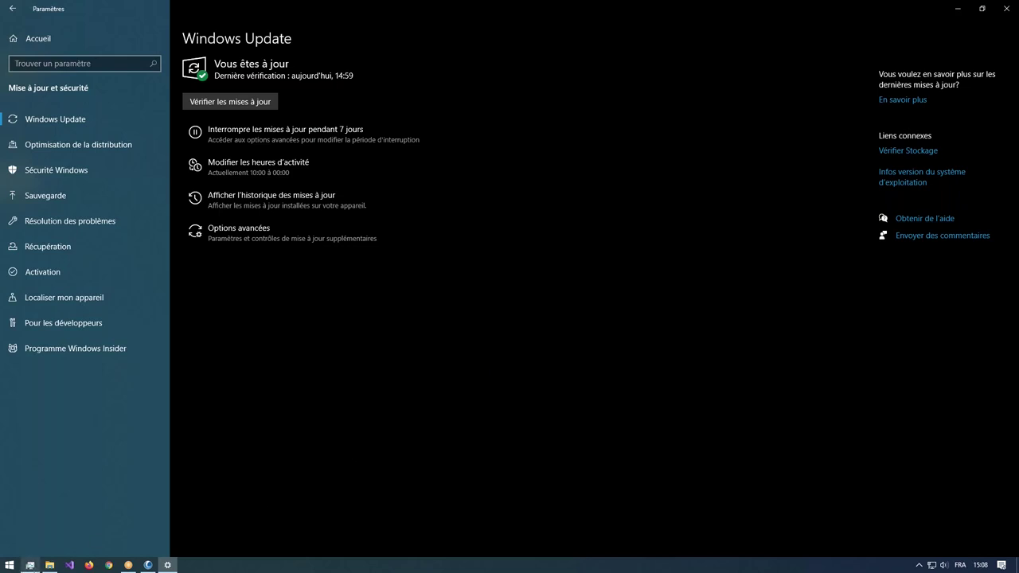
{"action": "mouse_move", "coordinate": [50, 567]}
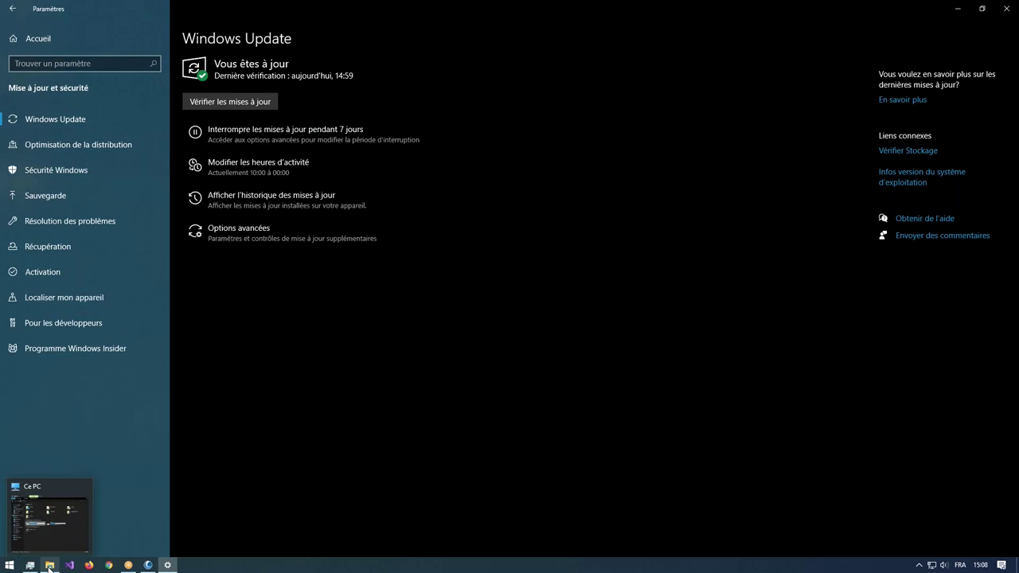
{"action": "left_click", "coordinate": [148, 566]}
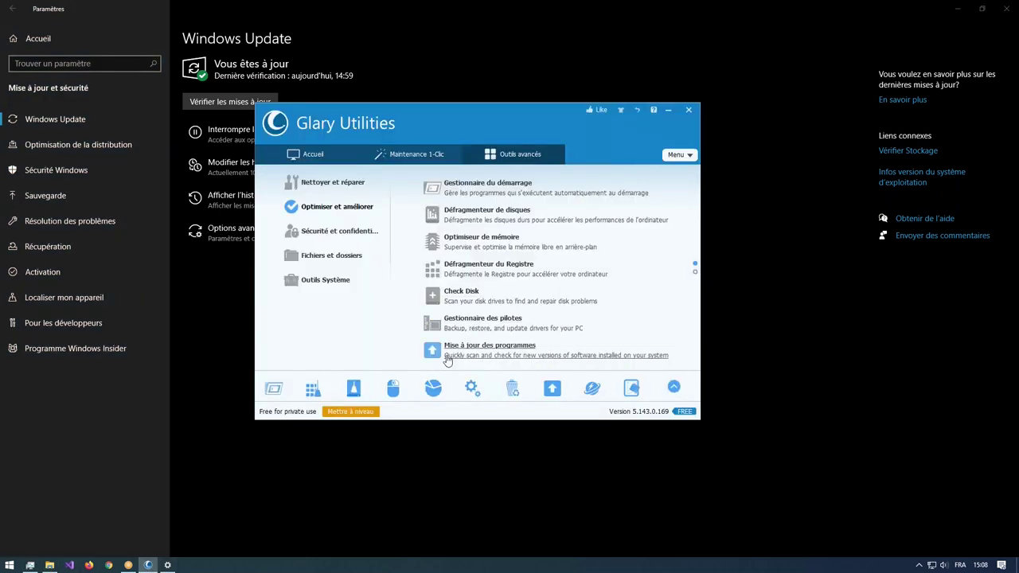
Launch the program update checker, move its window aside, and close it during the analysis
{"action": "left_click", "coordinate": [552, 392]}
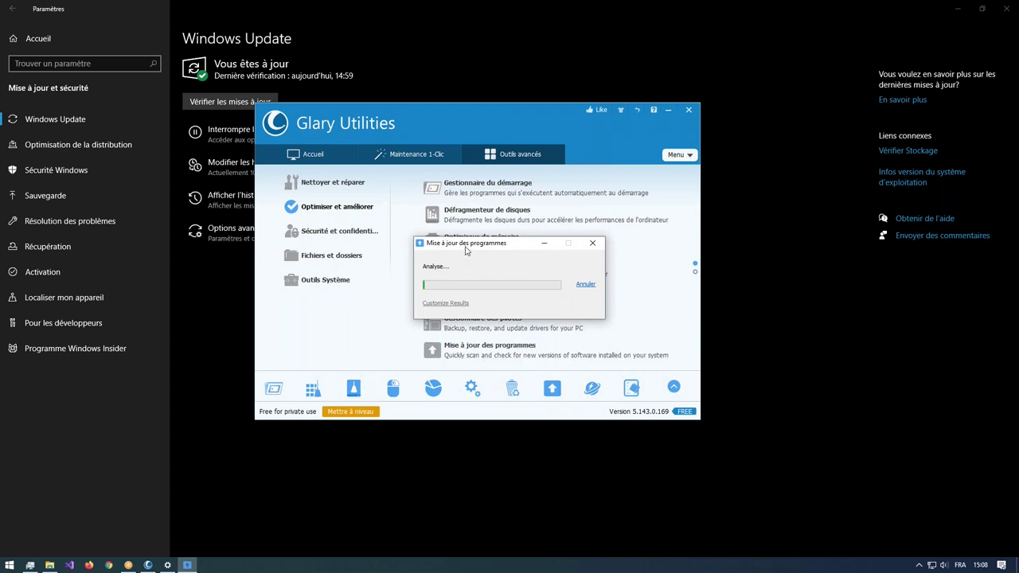
{"action": "left_click_drag", "start_coordinate": [467, 250], "coordinate": [593, 254]}
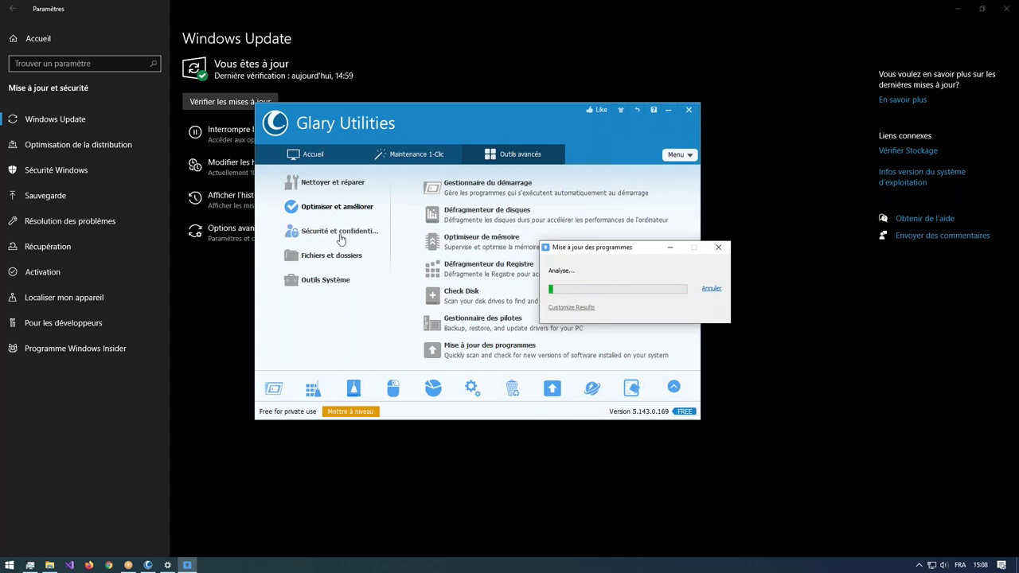
{"action": "left_click", "coordinate": [719, 247]}
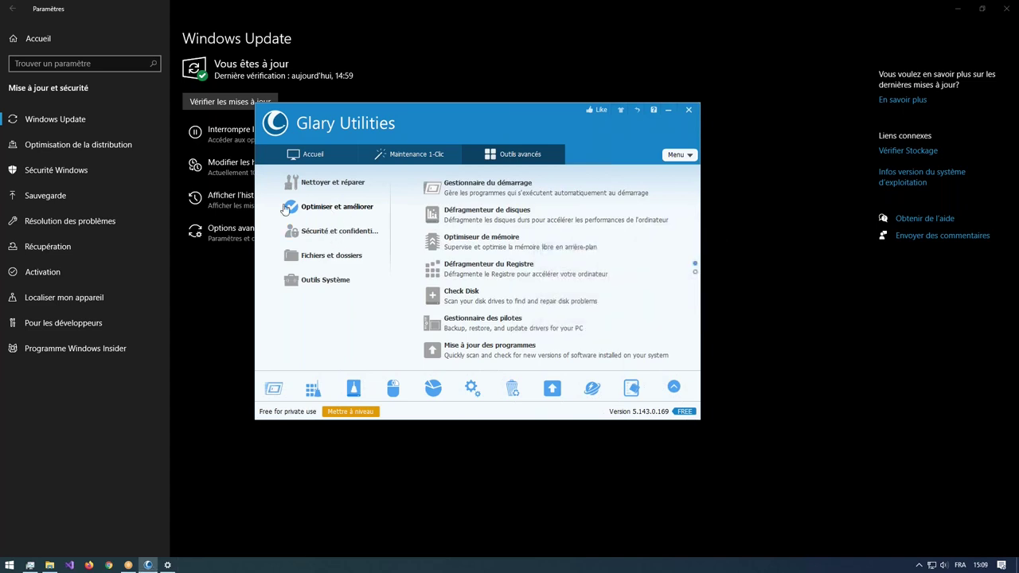
Show the security and privacy tools, launch the traces cleaner scan, and move its window lower
{"action": "left_click", "coordinate": [336, 234]}
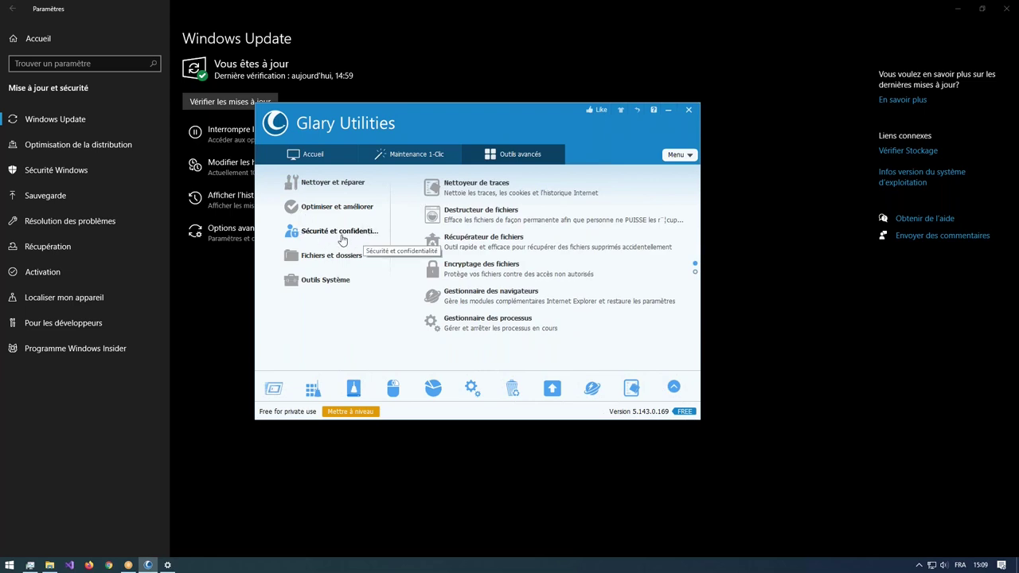
{"action": "left_click", "coordinate": [462, 188]}
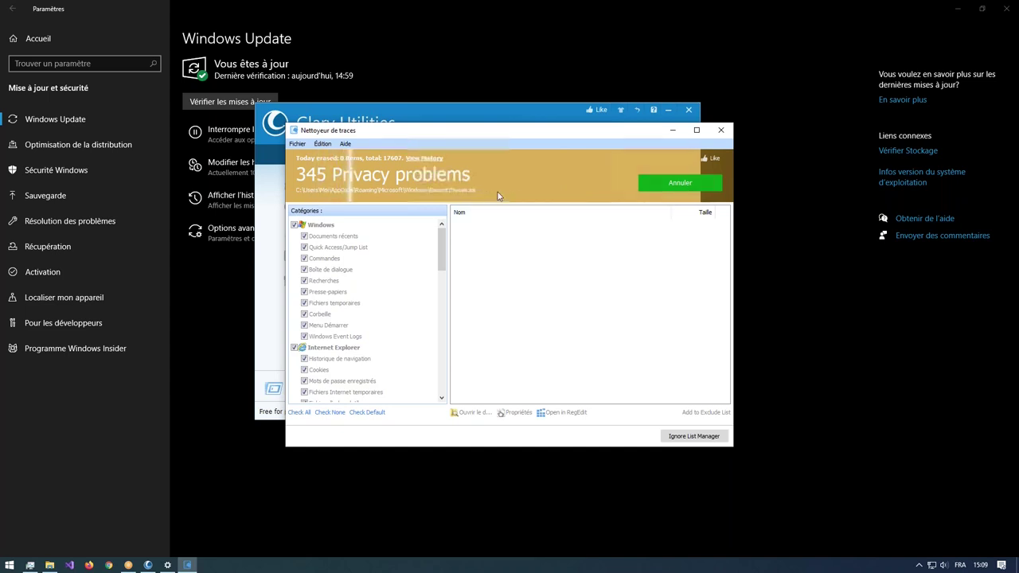
{"action": "left_click_drag", "start_coordinate": [547, 132], "coordinate": [475, 191]}
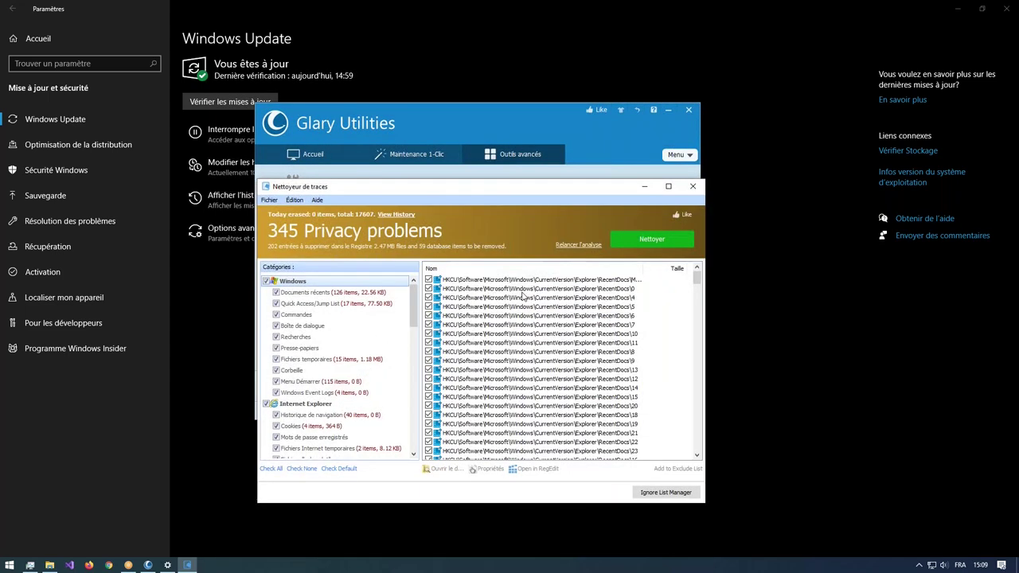
Review the Windows, Internet Explorer, plug-in and browser categories in the traces cleaner's scan results
{"action": "mouse_move", "coordinate": [412, 309]}
{"action": "left_mouse_down"}
{"action": "mouse_move", "coordinate": [415, 349]}
{"action": "mouse_move", "coordinate": [414, 322]}
{"action": "left_mouse_up"}
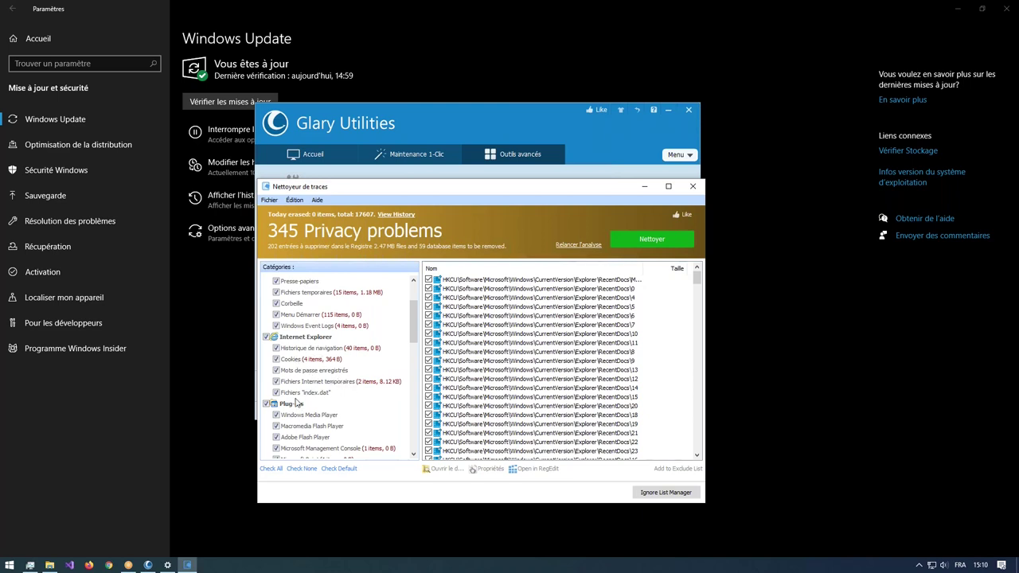
{"action": "scroll", "coordinate": [359, 388], "scroll_direction": "down", "scroll_amount": 2}
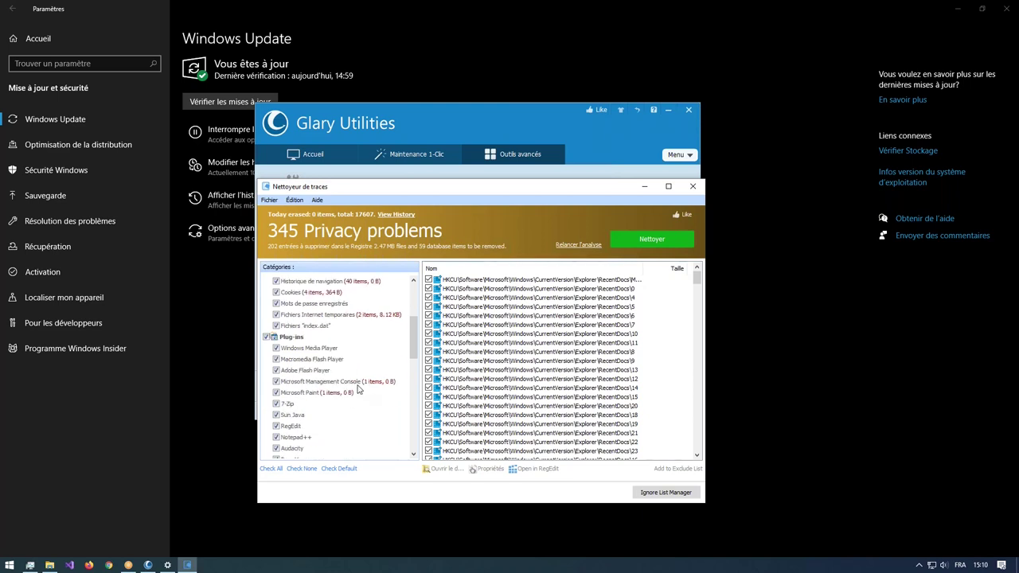
{"action": "scroll", "coordinate": [311, 338], "scroll_direction": "down", "scroll_amount": 5}
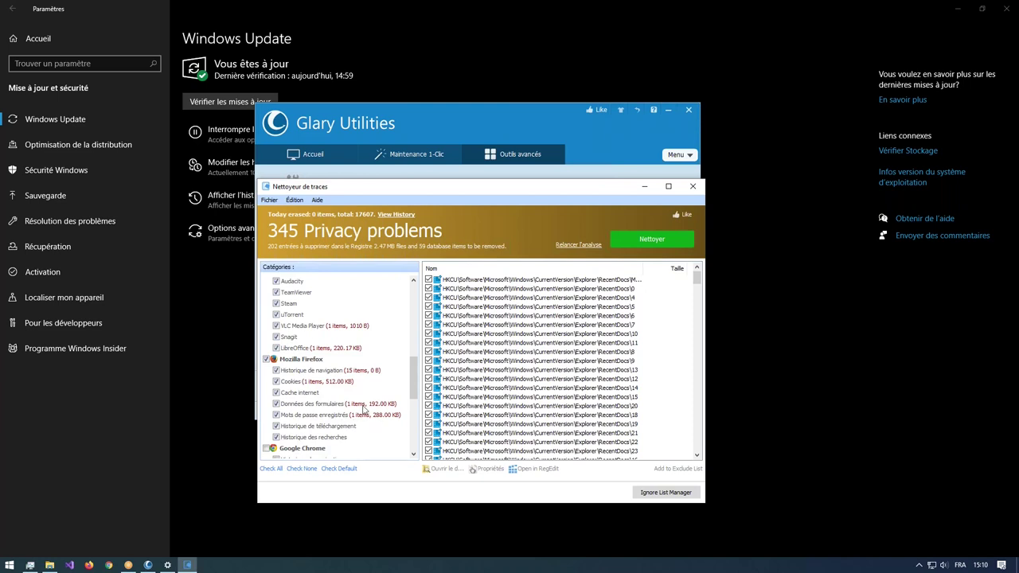
{"action": "scroll", "coordinate": [310, 402], "scroll_direction": "down", "scroll_amount": 6}
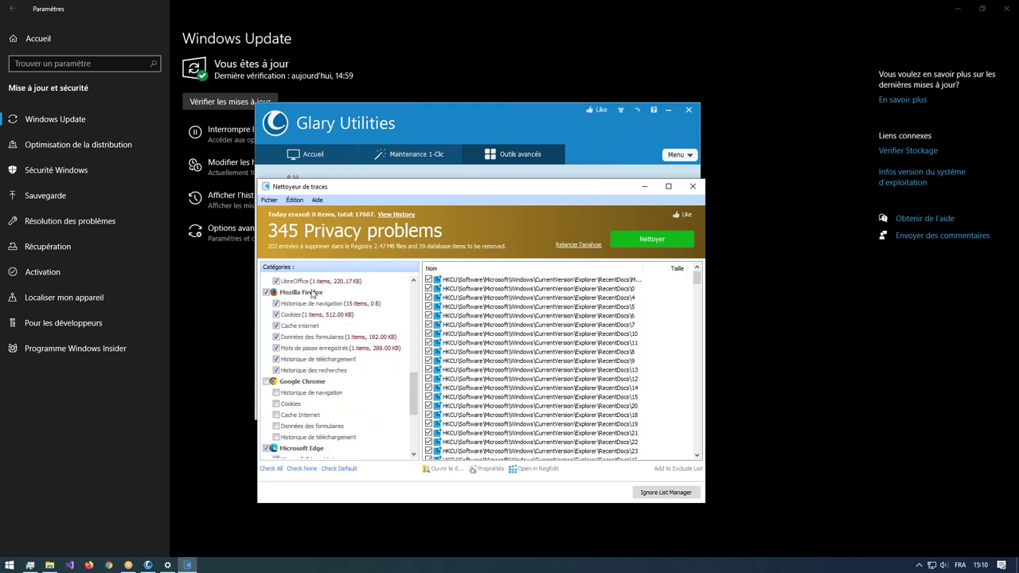
{"action": "scroll", "coordinate": [289, 350], "scroll_direction": "down", "scroll_amount": 1}
{"action": "left_click", "coordinate": [266, 371]}
{"action": "scroll", "coordinate": [383, 348], "scroll_direction": "up", "scroll_amount": 10}
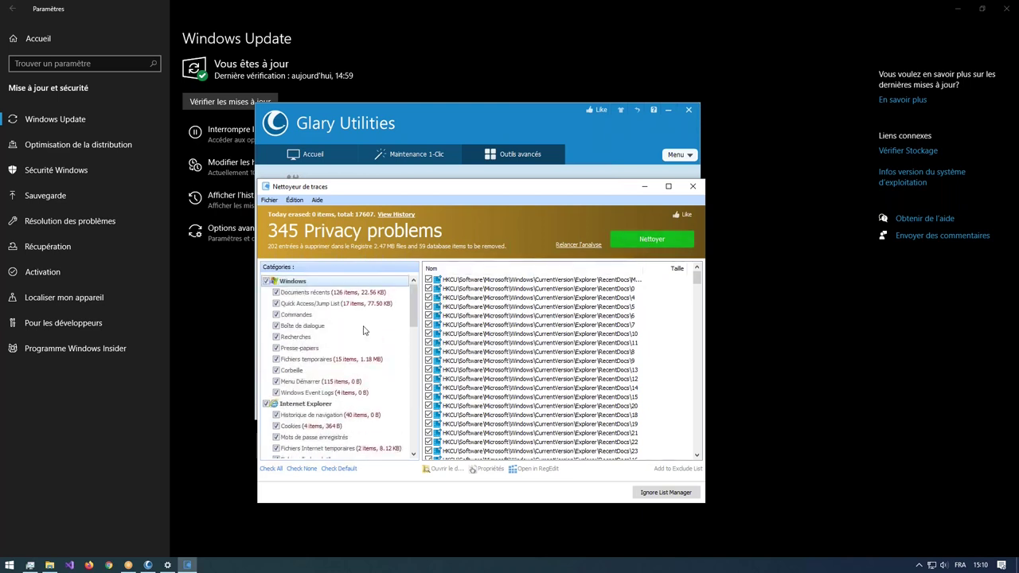
Recheck the selected Firefox, Chrome and Edge categories and start cleaning the detected privacy traces
{"action": "scroll", "coordinate": [364, 326], "scroll_direction": "down", "scroll_amount": 8}
{"action": "scroll", "coordinate": [297, 366], "scroll_direction": "up", "scroll_amount": 3}
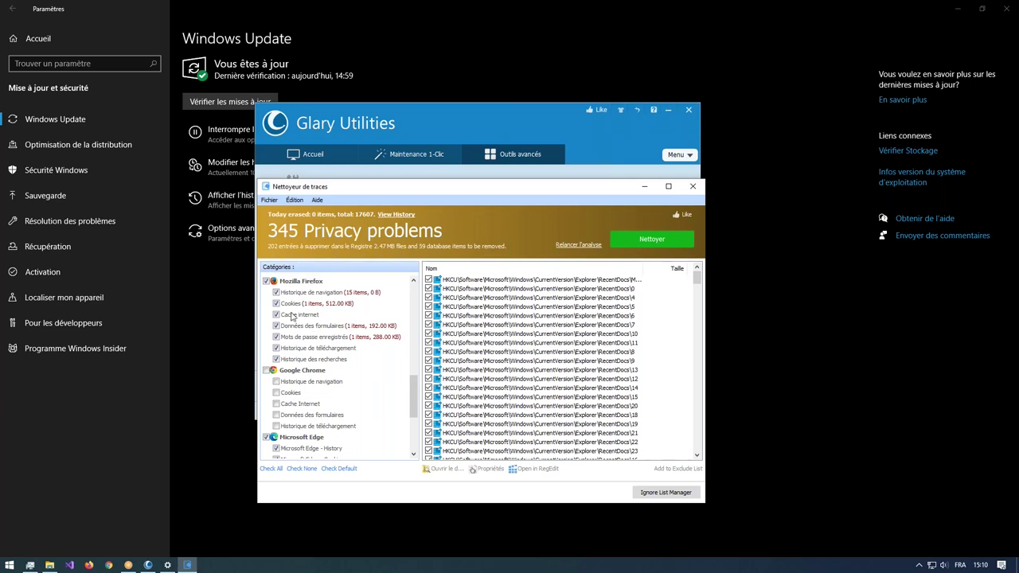
{"action": "scroll", "coordinate": [299, 396], "scroll_direction": "up", "scroll_amount": 1}
{"action": "scroll", "coordinate": [296, 393], "scroll_direction": "down", "scroll_amount": 1}
{"action": "scroll", "coordinate": [370, 424], "scroll_direction": "up", "scroll_amount": 5}
{"action": "left_click", "coordinate": [652, 239]}
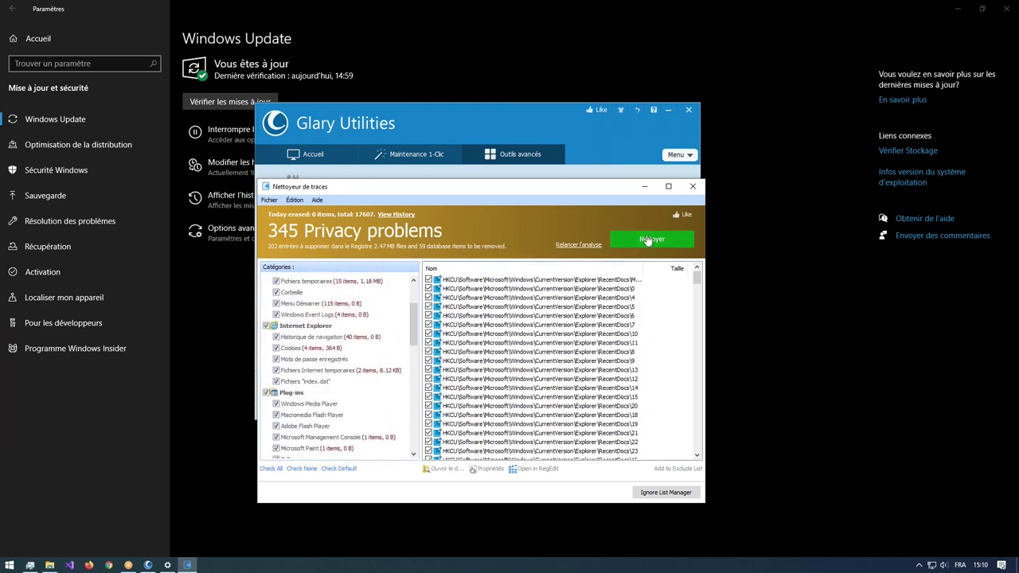
Proceed with cleaning the detected privacy traces and close the traces cleaner once the cleaning is done
{"action": "left_click", "coordinate": [513, 318]}
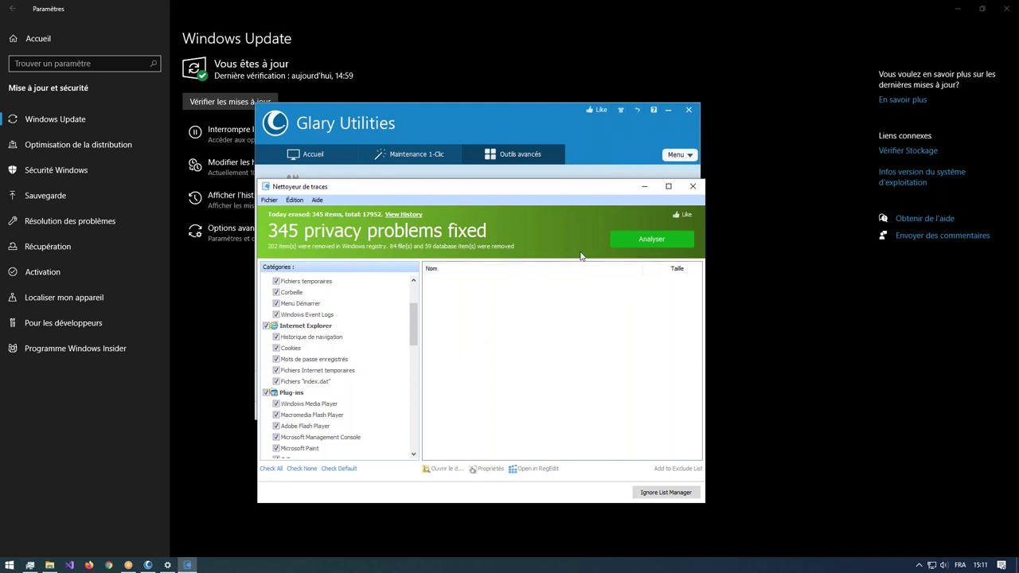
{"action": "left_click", "coordinate": [693, 189]}
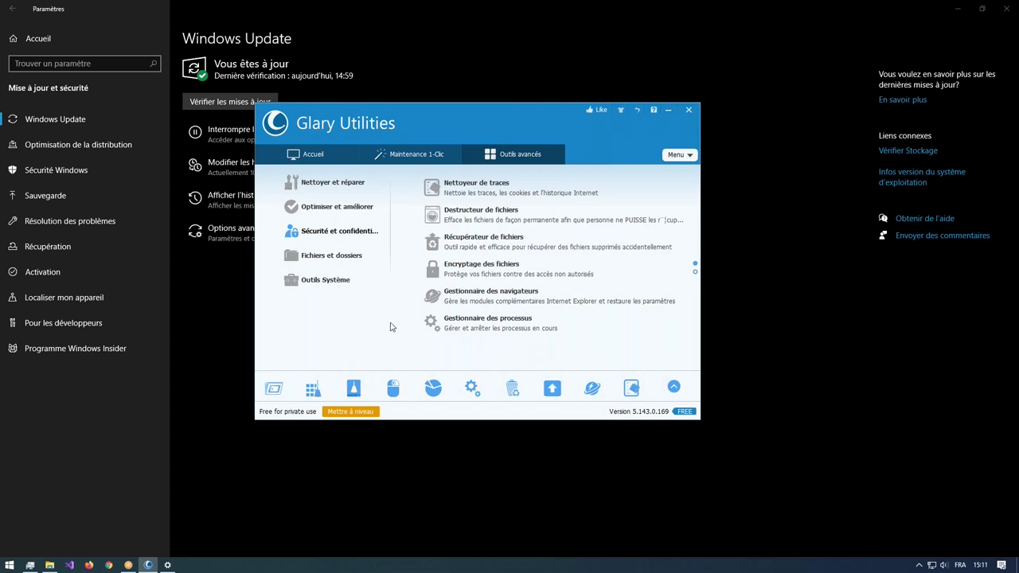
Review the advanced tools for files and folders, system, cleaning and repair, optimization, and security and privacy
{"action": "left_click", "coordinate": [324, 258]}
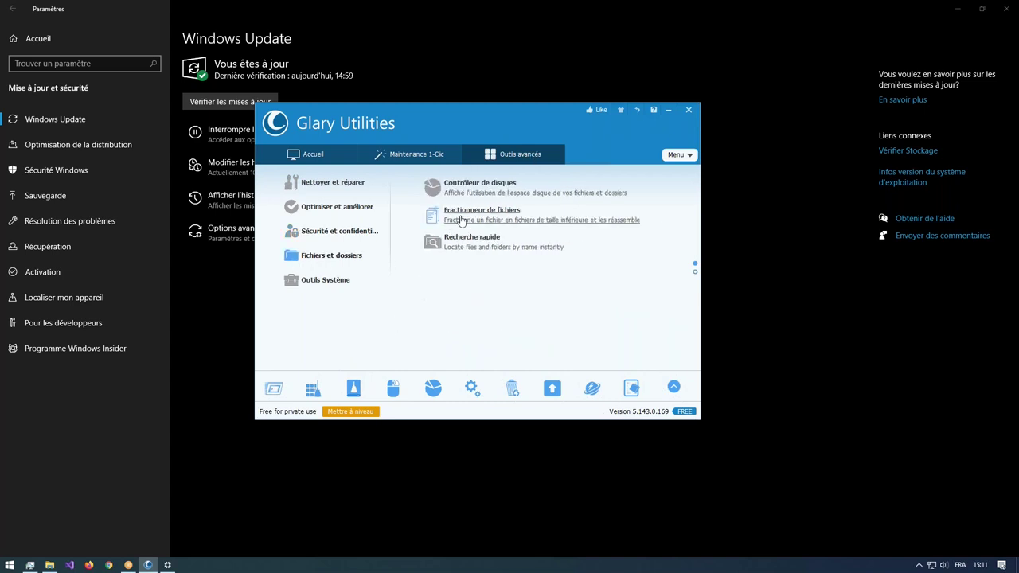
{"action": "left_click", "coordinate": [325, 283]}
{"action": "left_click", "coordinate": [331, 264]}
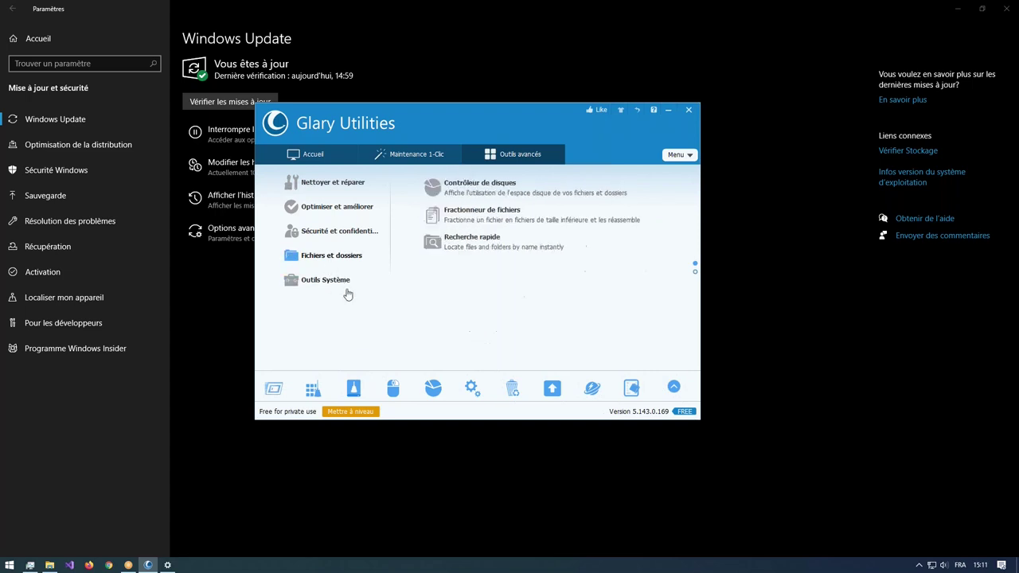
{"action": "left_click", "coordinate": [333, 184]}
{"action": "left_click", "coordinate": [318, 210]}
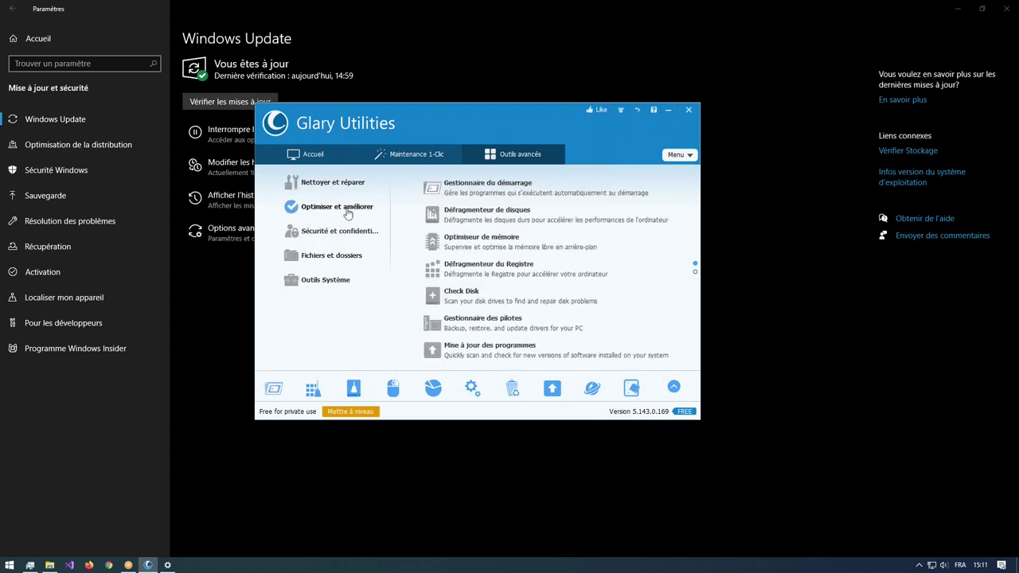
{"action": "left_click", "coordinate": [335, 186]}
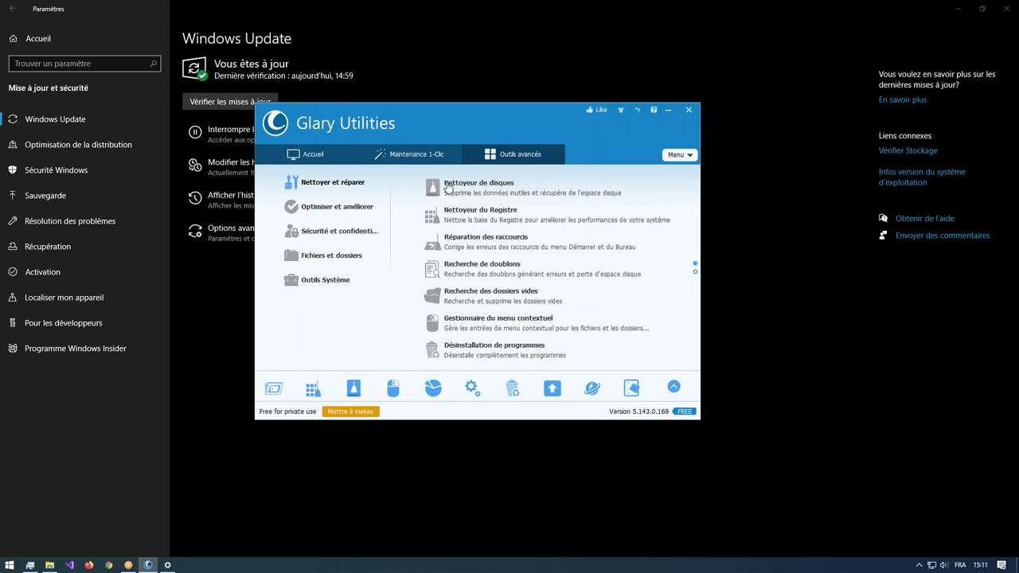
{"action": "left_click", "coordinate": [296, 206]}
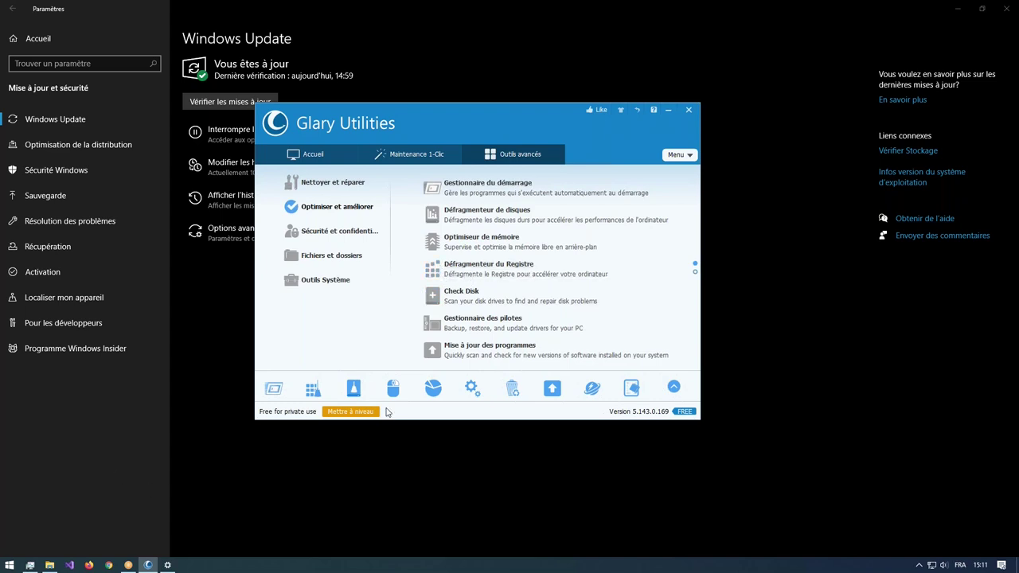
{"action": "left_click", "coordinate": [325, 234]}
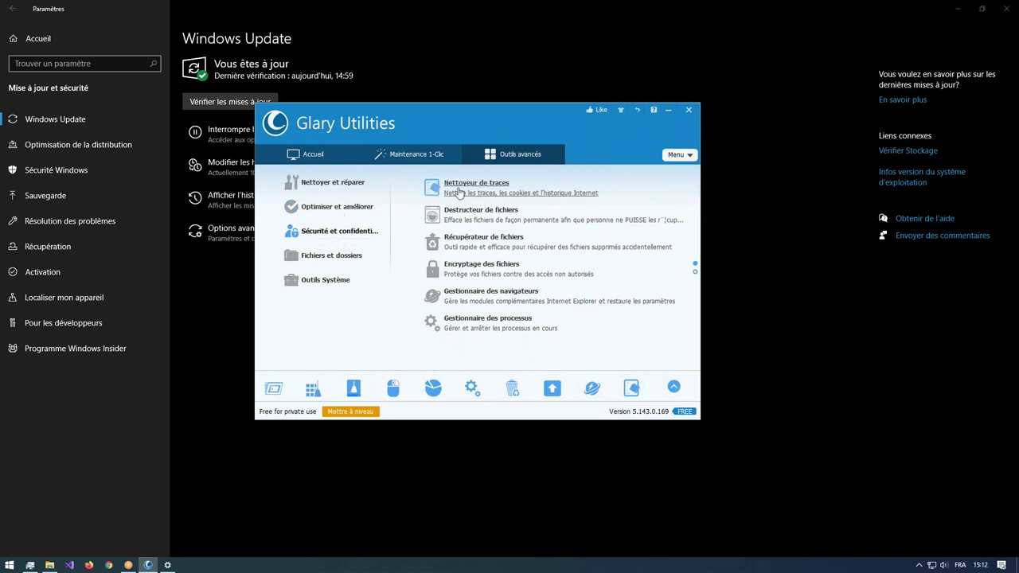
{"action": "left_click", "coordinate": [333, 184]}
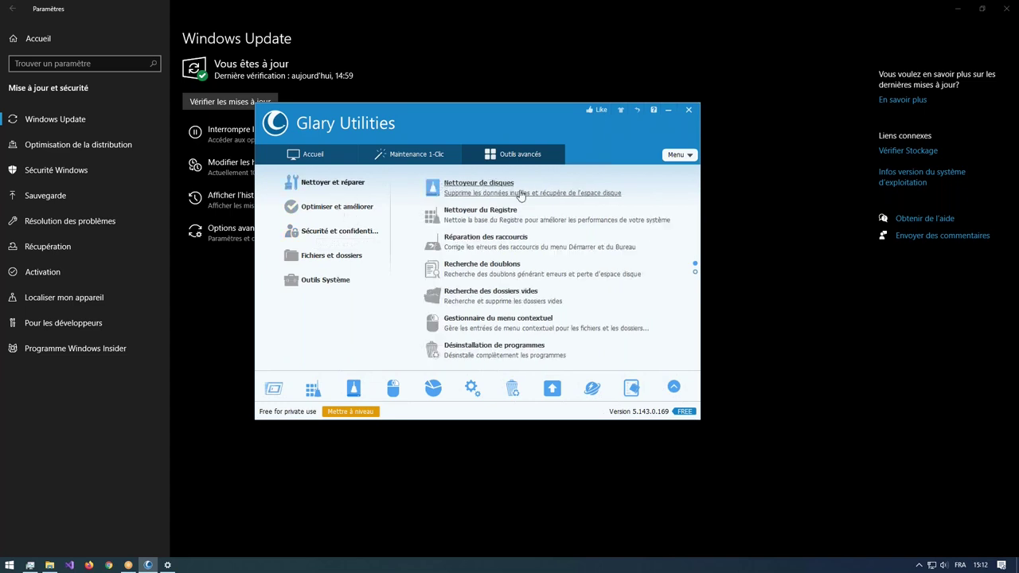
{"action": "left_click", "coordinate": [341, 210]}
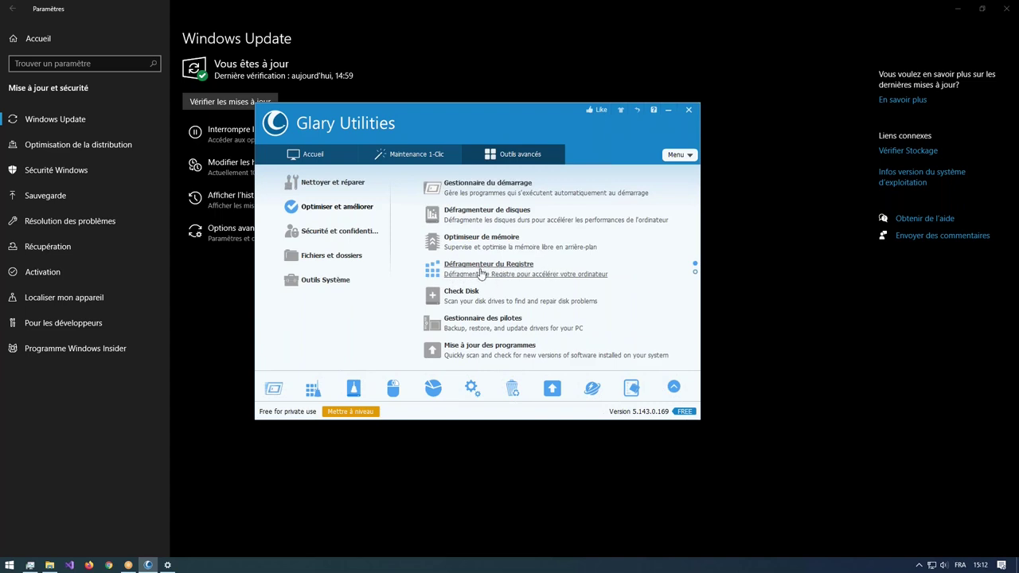
{"action": "left_click", "coordinate": [325, 233]}
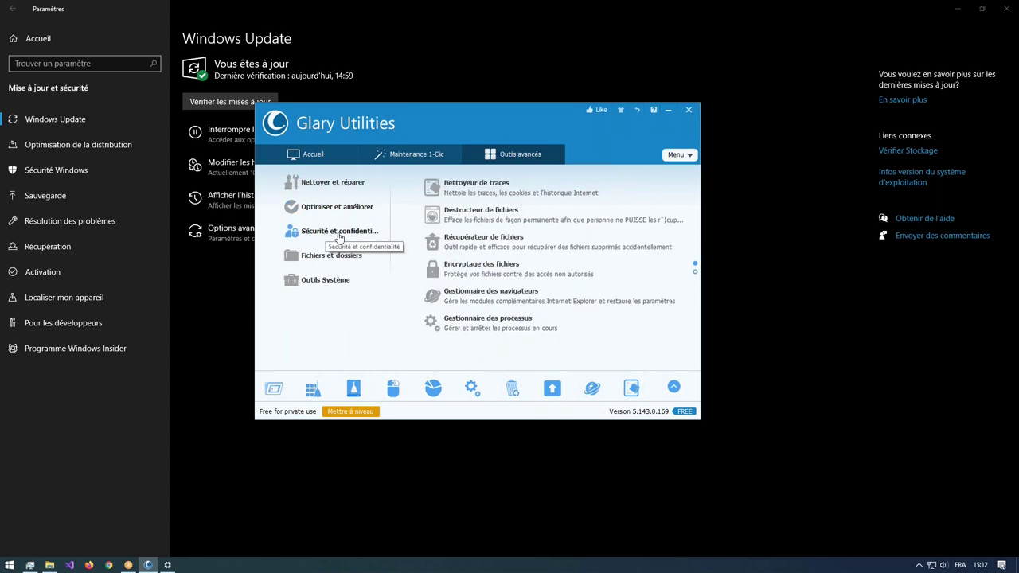